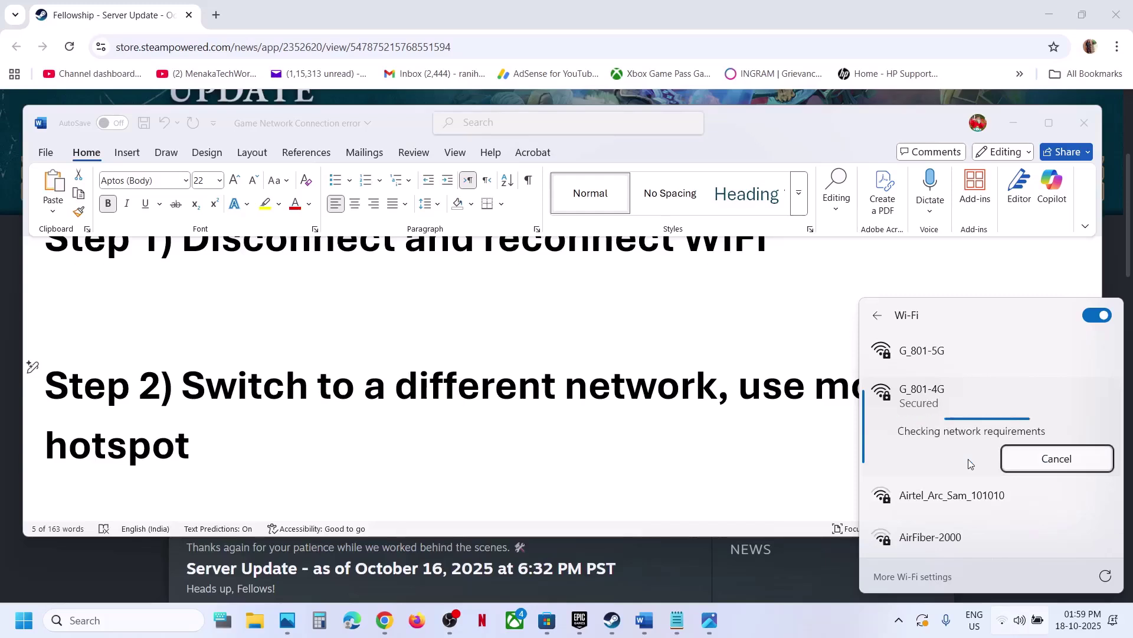
- Highlight "mobile hotspot" in the Step 2 note, and enable Mobile Data and Personal Hotspot on the phone
{"action": "left_click", "coordinate": [745, 402]}
{"action": "left_click_drag", "start_coordinate": [824, 391], "coordinate": [254, 422]}
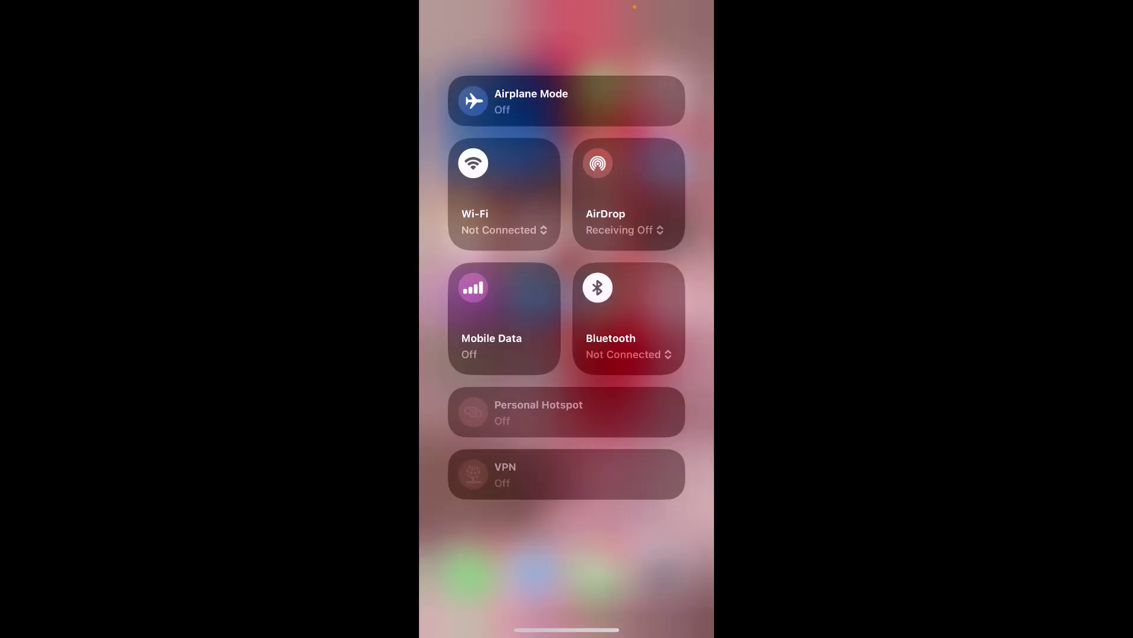
{"action": "left_click", "coordinate": [473, 288]}
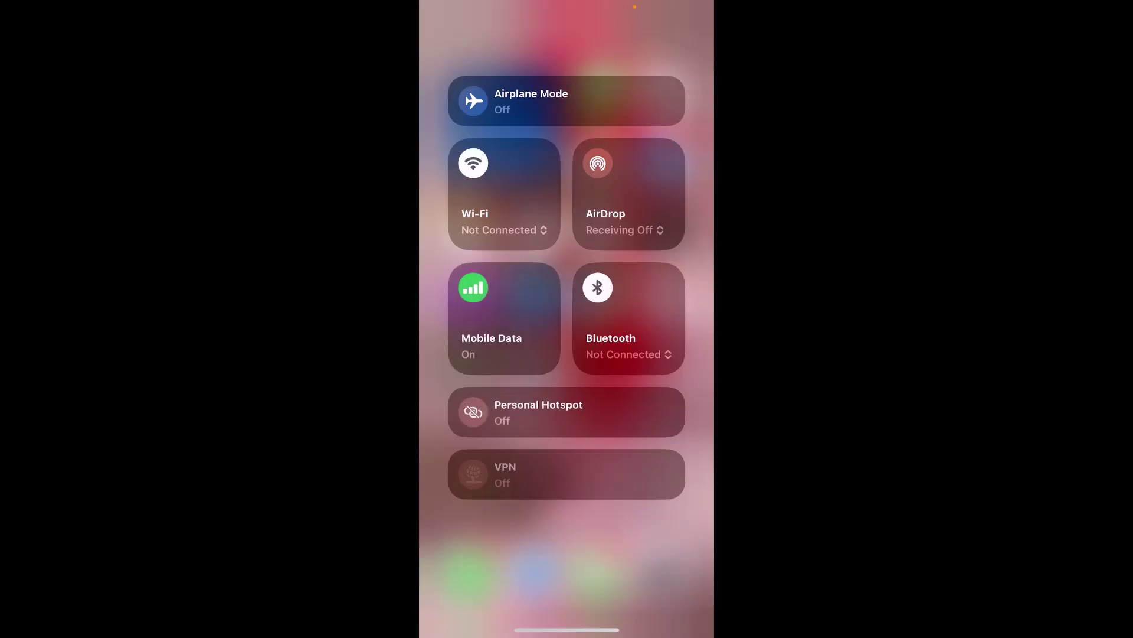
{"action": "left_click", "coordinate": [473, 412]}
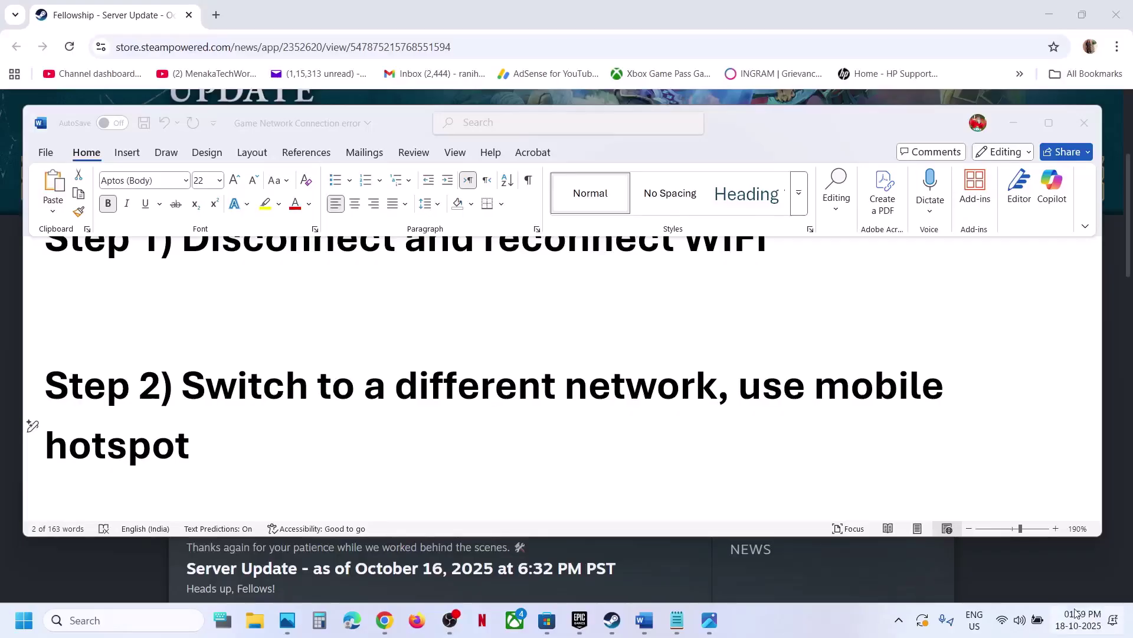
- Connect the computer to the G_801-5G Wi-Fi network
{"action": "left_click", "coordinate": [1020, 620]}
{"action": "left_click", "coordinate": [937, 340]}
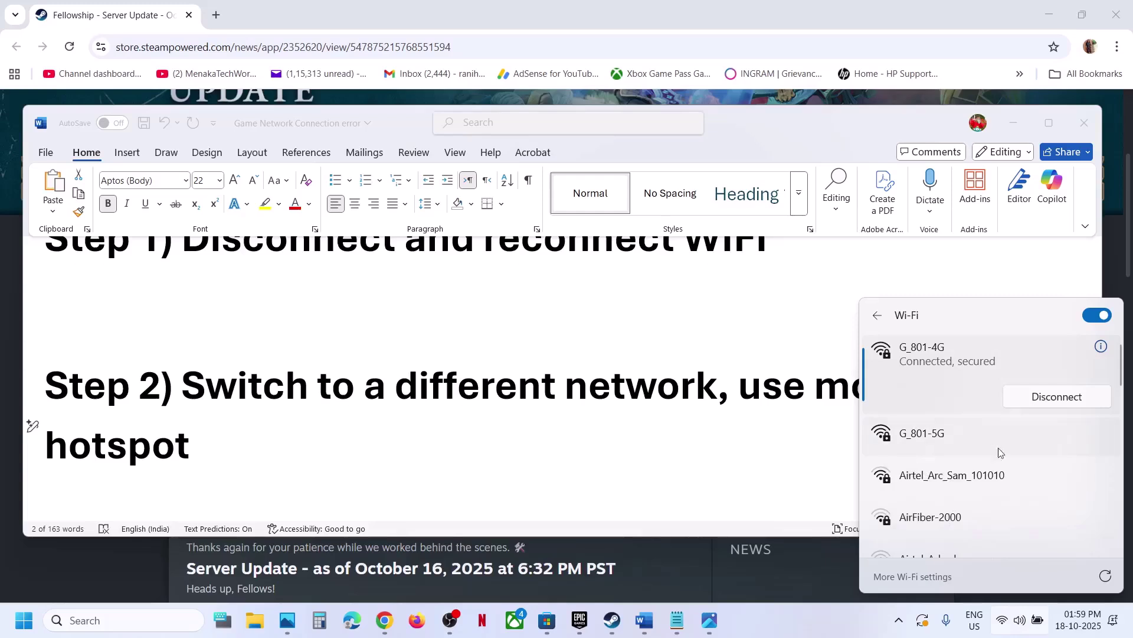
{"action": "left_click", "coordinate": [1023, 441]}
{"action": "left_click", "coordinate": [1033, 462]}
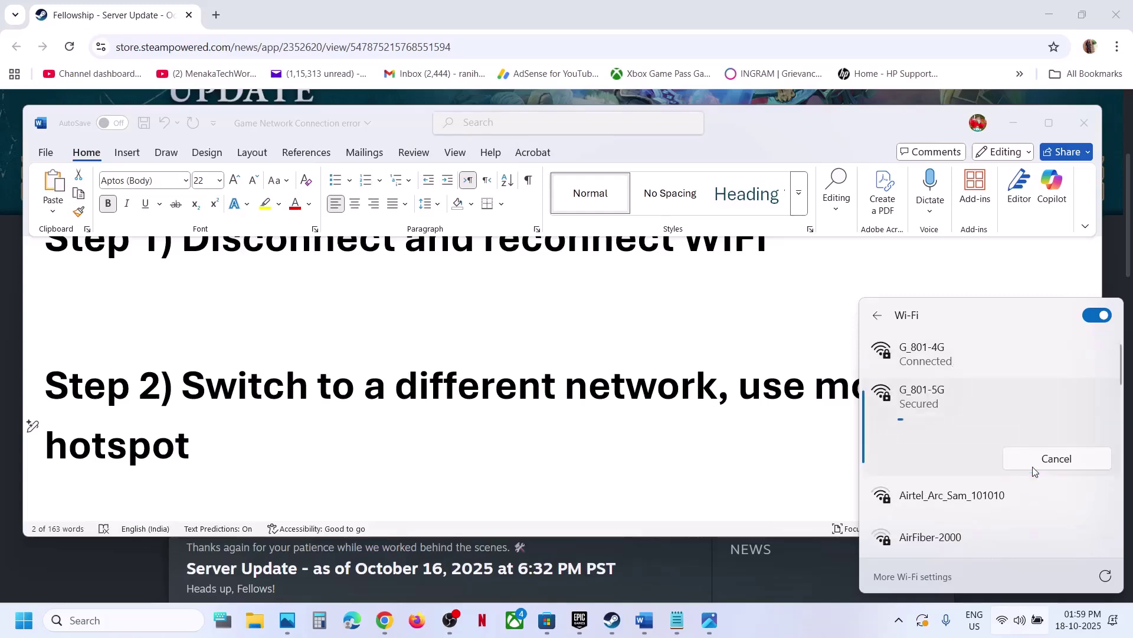
- Maximize the Word document and highlight the Step 3 power cycle instructions phrase by phrase, from shutting down to restarting the computer
{"action": "left_click", "coordinate": [548, 401]}
{"action": "scroll", "coordinate": [549, 399], "scroll_direction": "down", "scroll_amount": 1}
{"action": "scroll", "coordinate": [547, 398], "scroll_direction": "down", "scroll_amount": 3}
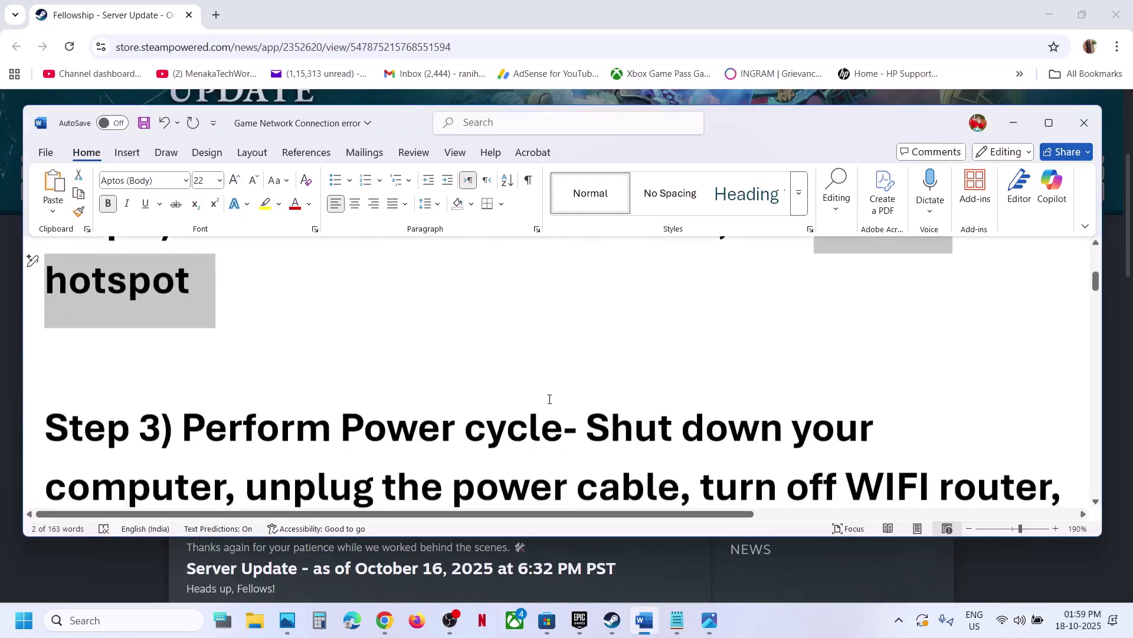
{"action": "left_click", "coordinate": [1052, 121]}
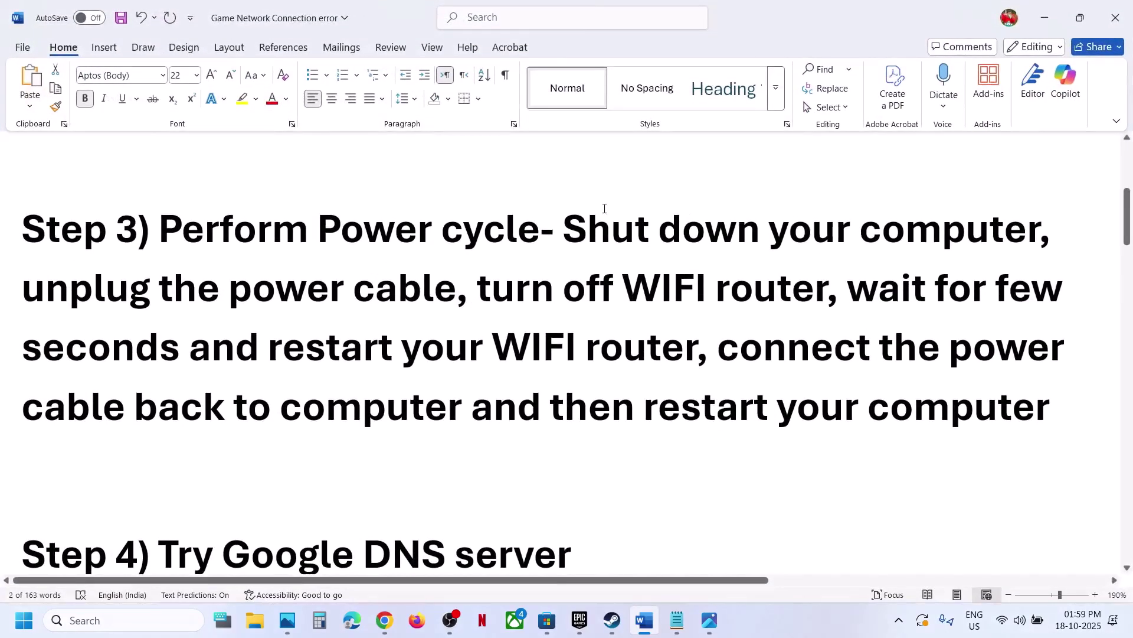
{"action": "left_click_drag", "start_coordinate": [562, 223], "coordinate": [1039, 232]}
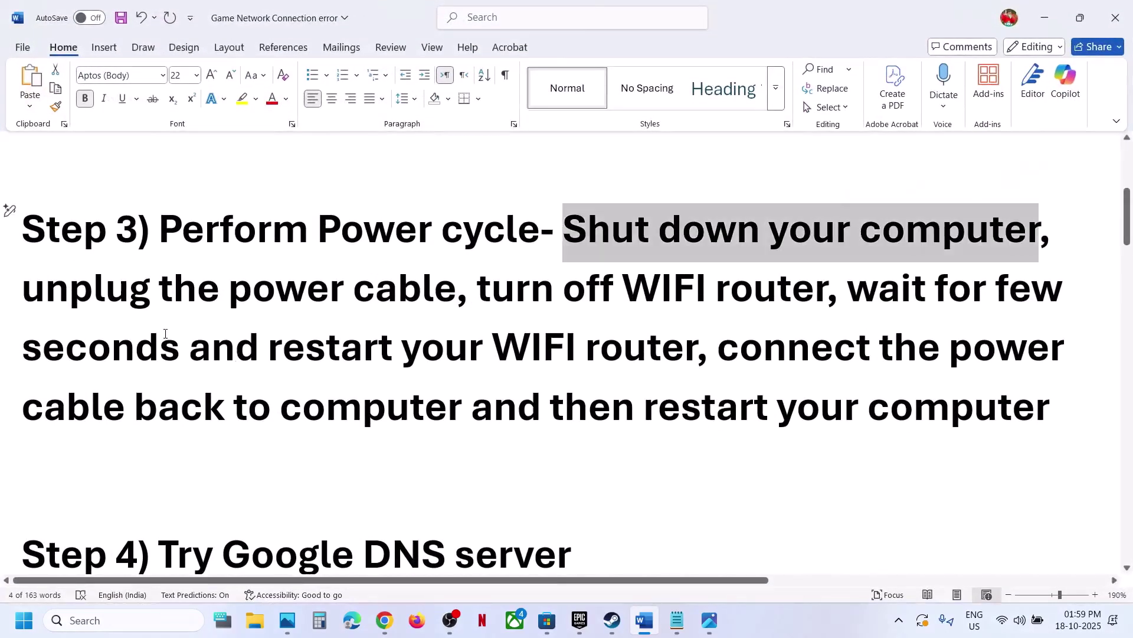
{"action": "left_click_drag", "start_coordinate": [60, 297], "coordinate": [826, 292]}
{"action": "left_click_drag", "start_coordinate": [939, 293], "coordinate": [187, 297]}
{"action": "left_click_drag", "start_coordinate": [850, 292], "coordinate": [620, 353]}
{"action": "left_click_drag", "start_coordinate": [737, 349], "coordinate": [436, 420]}
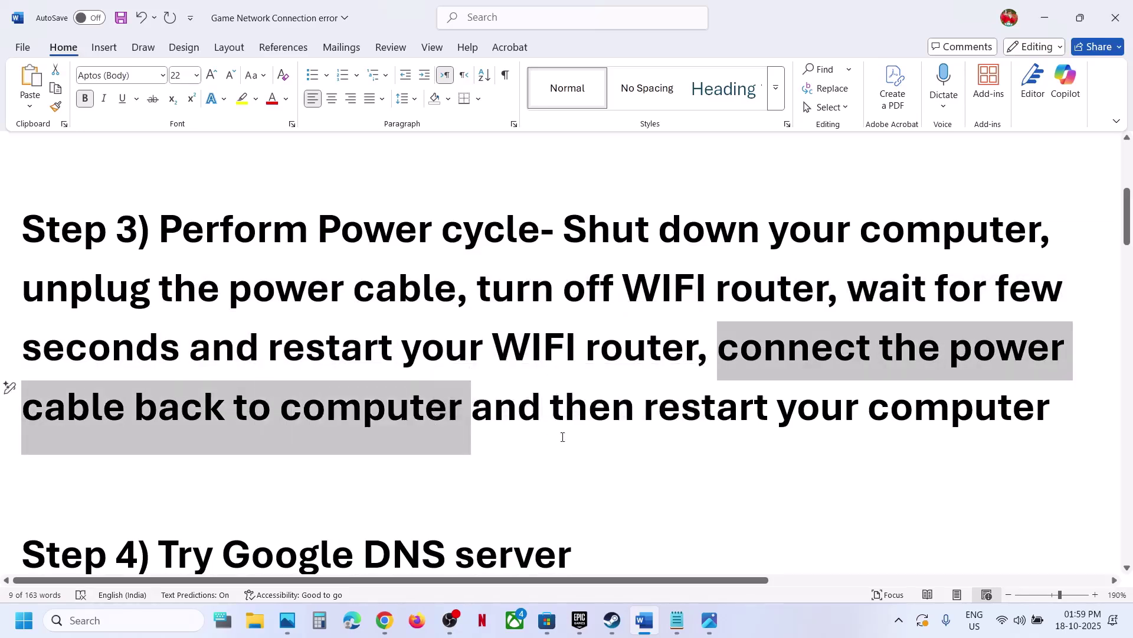
{"action": "left_click_drag", "start_coordinate": [562, 434], "coordinate": [1051, 414]}
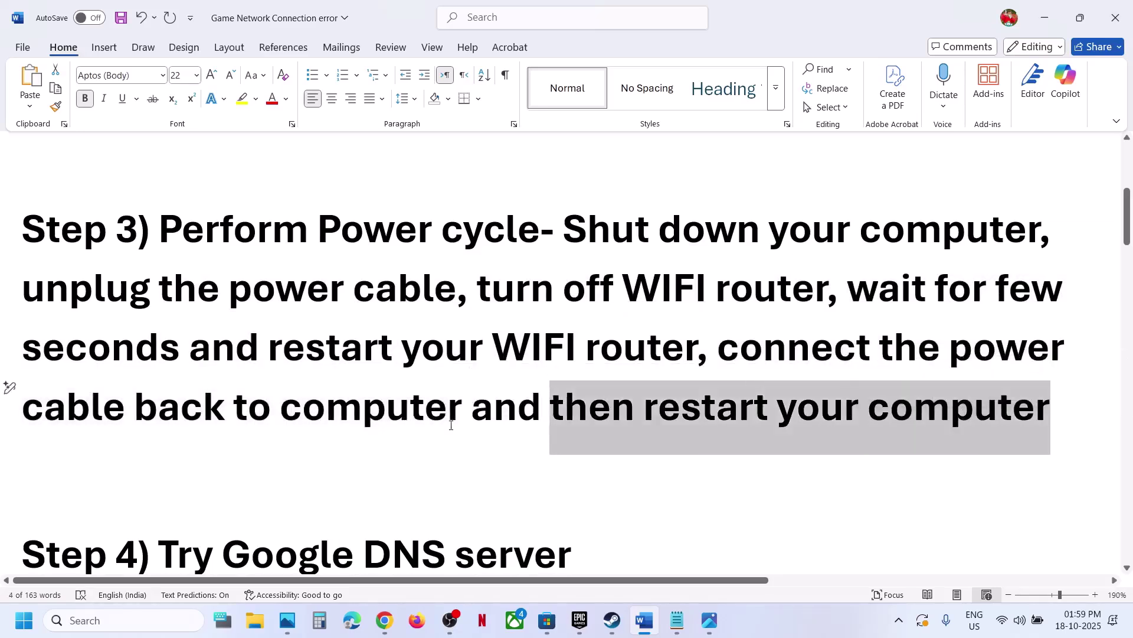
- Go to the Network and Sharing Center in Control Panel and open the status of the G_801-5G Wi-Fi connection
{"action": "scroll", "coordinate": [451, 425], "scroll_direction": "down", "scroll_amount": 4}
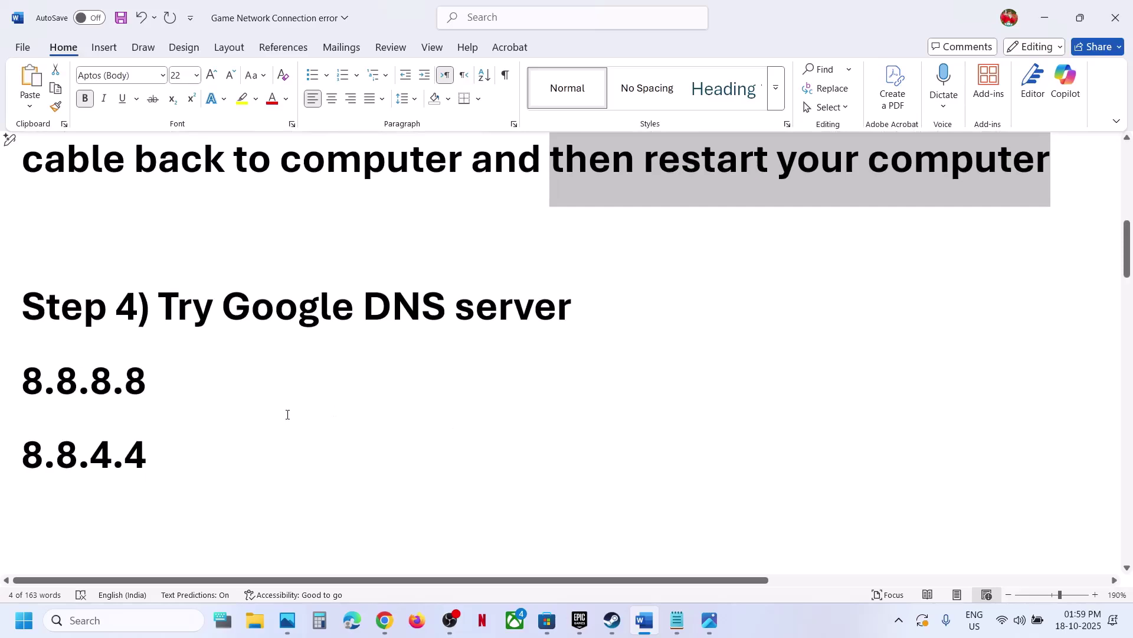
{"action": "left_click", "coordinate": [129, 618]}
{"action": "type", "text": "cont"}
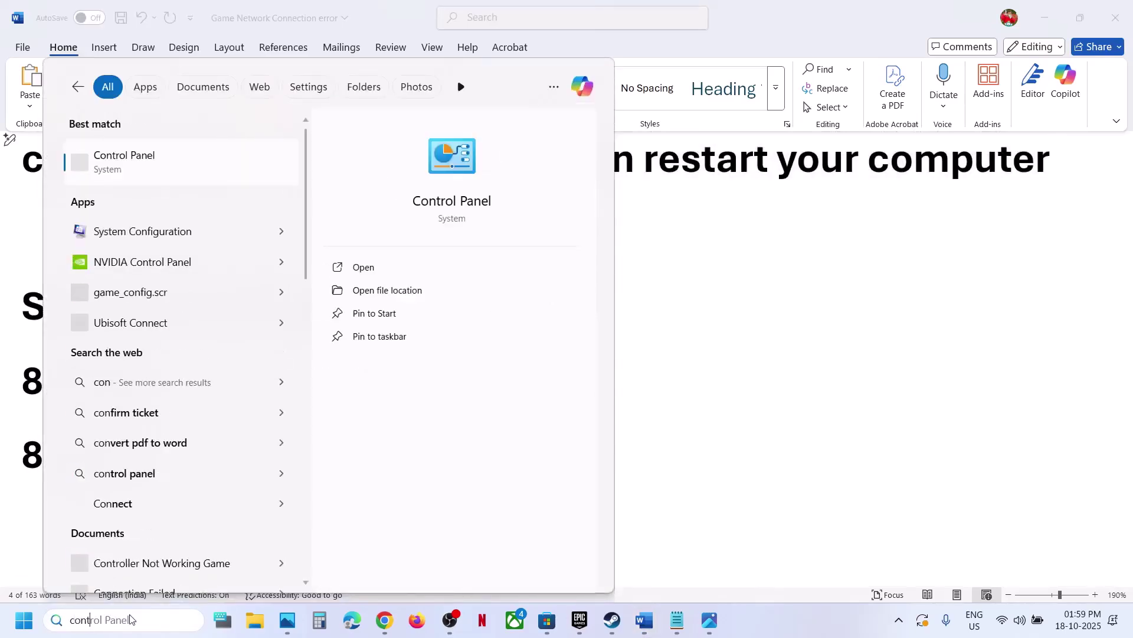
{"action": "type", "text": "rol"}
{"action": "key", "text": "Return"}
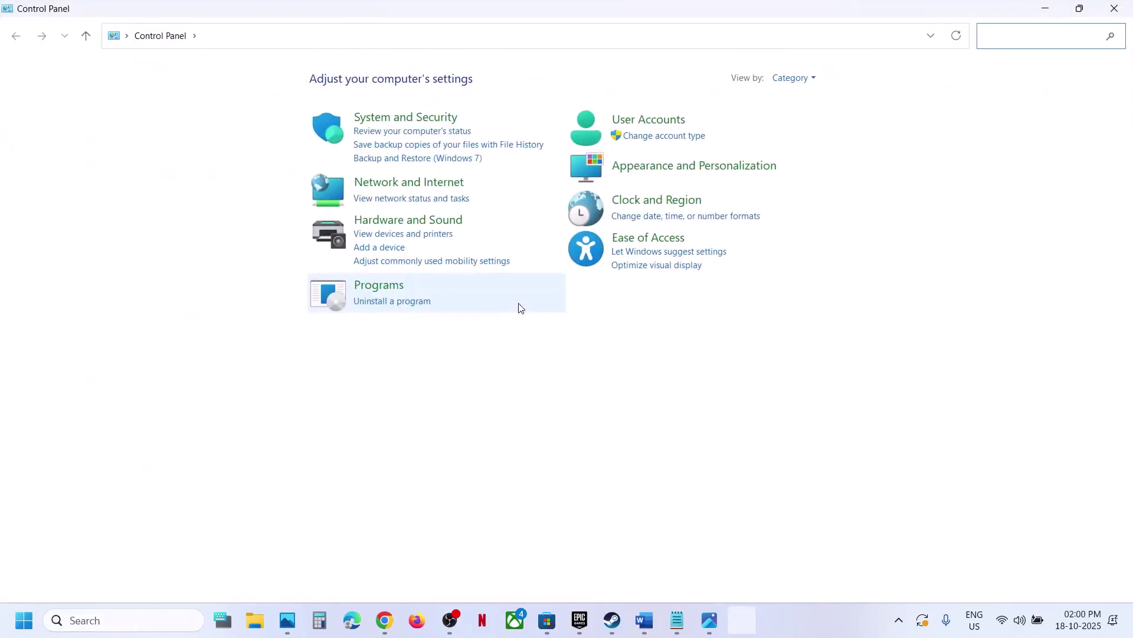
{"action": "left_click", "coordinate": [399, 193]}
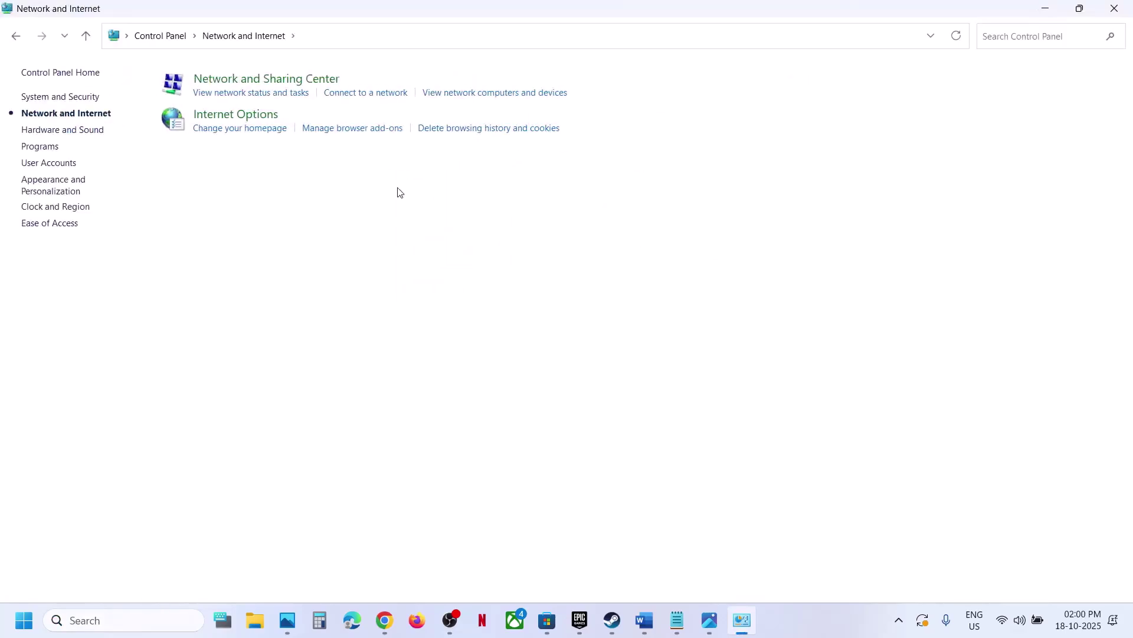
{"action": "left_click", "coordinate": [248, 81]}
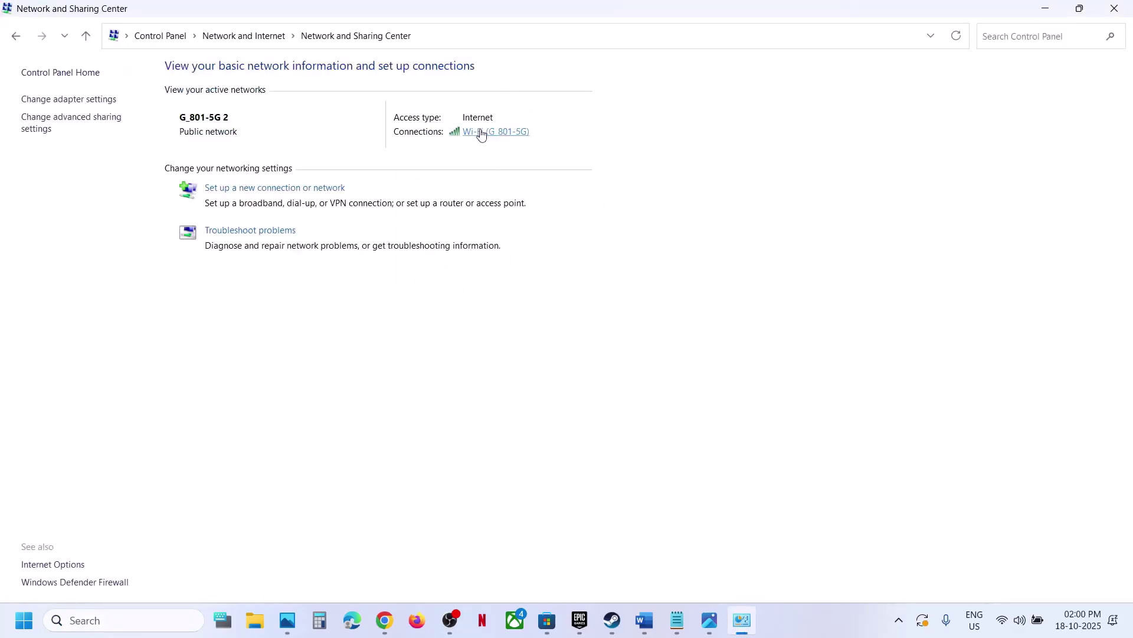
{"action": "left_click", "coordinate": [481, 135]}
{"action": "left_click_drag", "start_coordinate": [541, 175], "coordinate": [433, 157]}
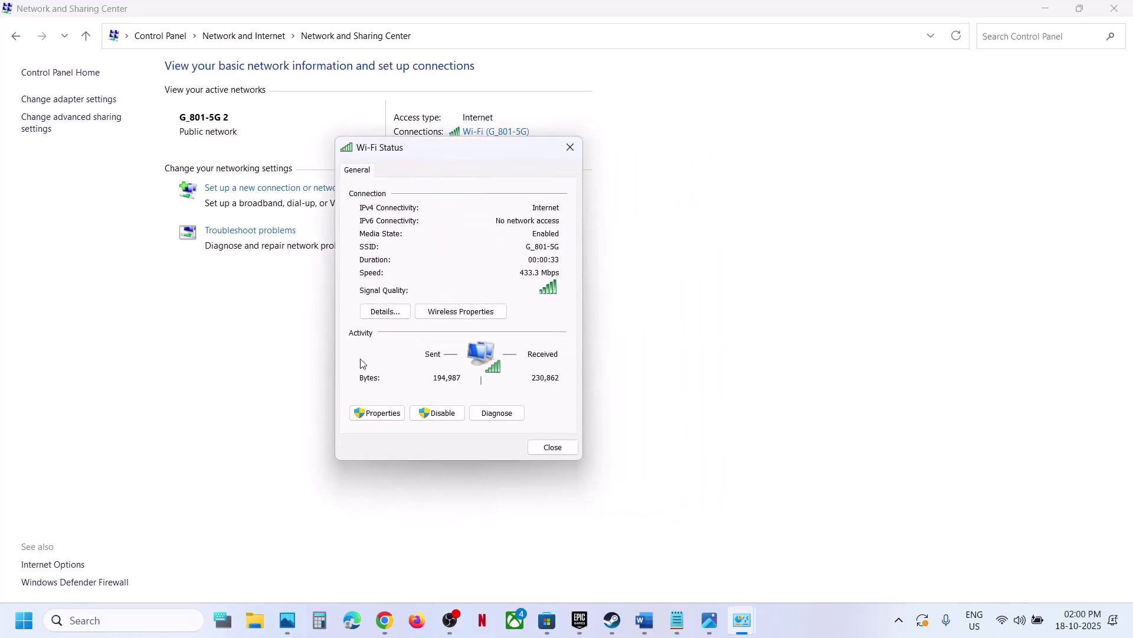
- Set the Wi-Fi adapter's IPv4 DNS servers to 8.8.8.8 and 8.8.4.4, validate the settings on exit, and close the Wi-Fi dialogs
{"action": "left_click", "coordinate": [389, 417]}
{"action": "left_click", "coordinate": [431, 319]}
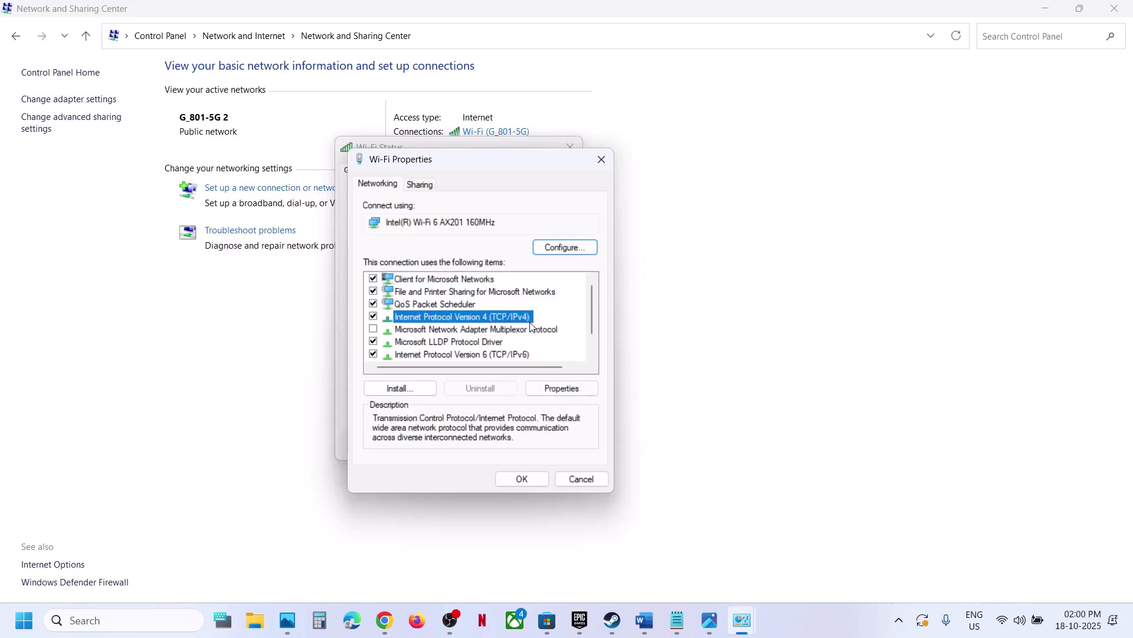
{"action": "left_click", "coordinate": [562, 391]}
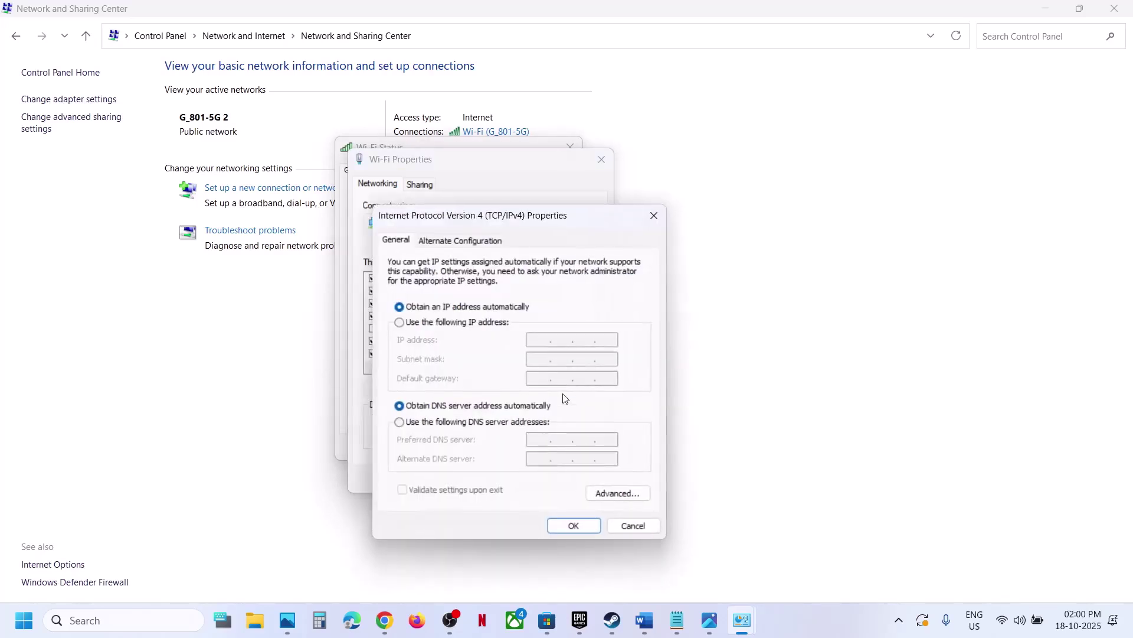
{"action": "left_click", "coordinate": [400, 422]}
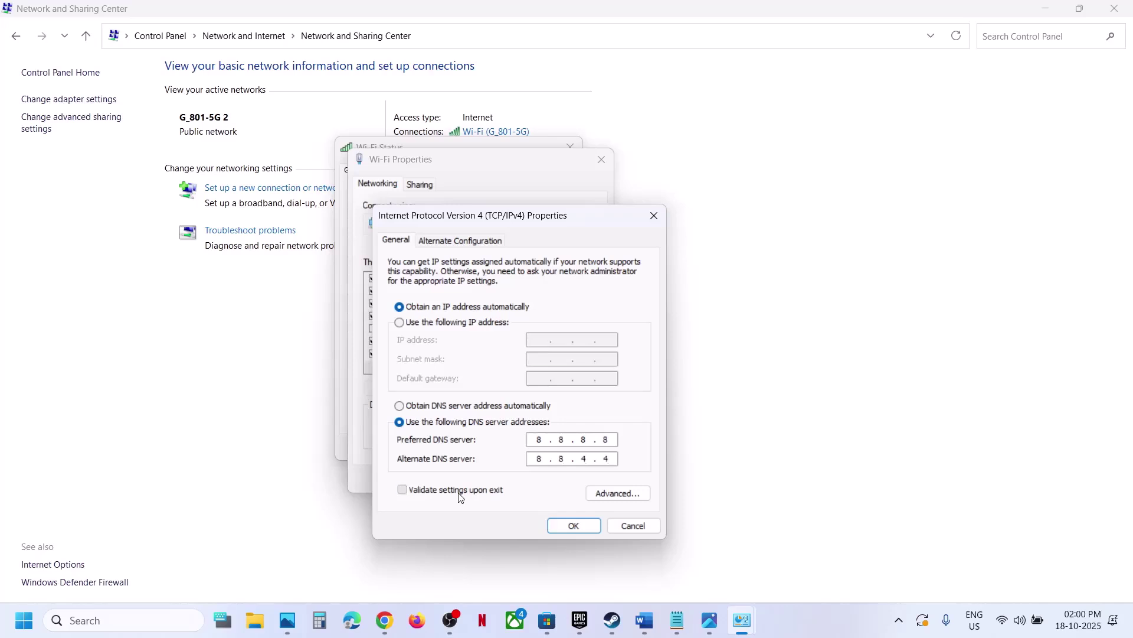
{"action": "left_click", "coordinate": [578, 528]}
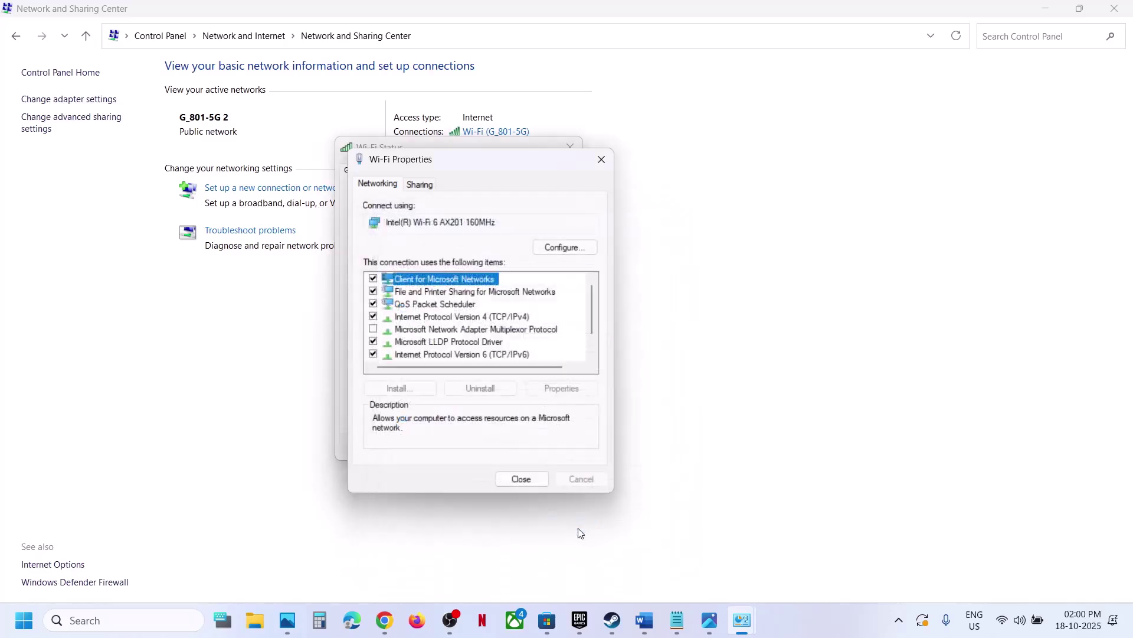
{"action": "left_click", "coordinate": [521, 478]}
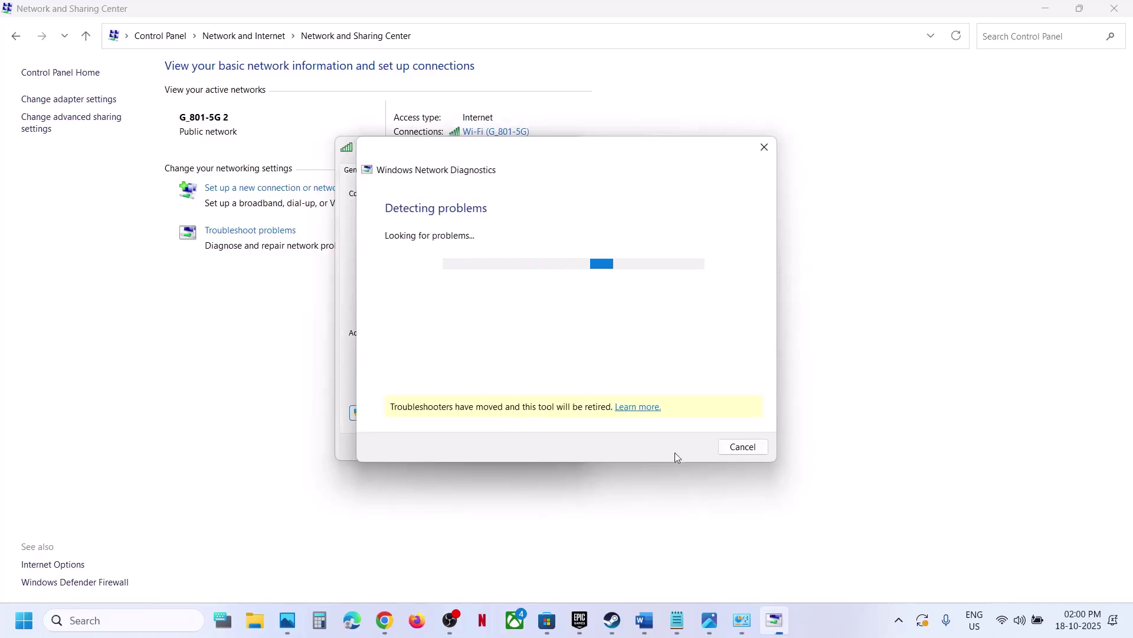
{"action": "left_click", "coordinate": [726, 452]}
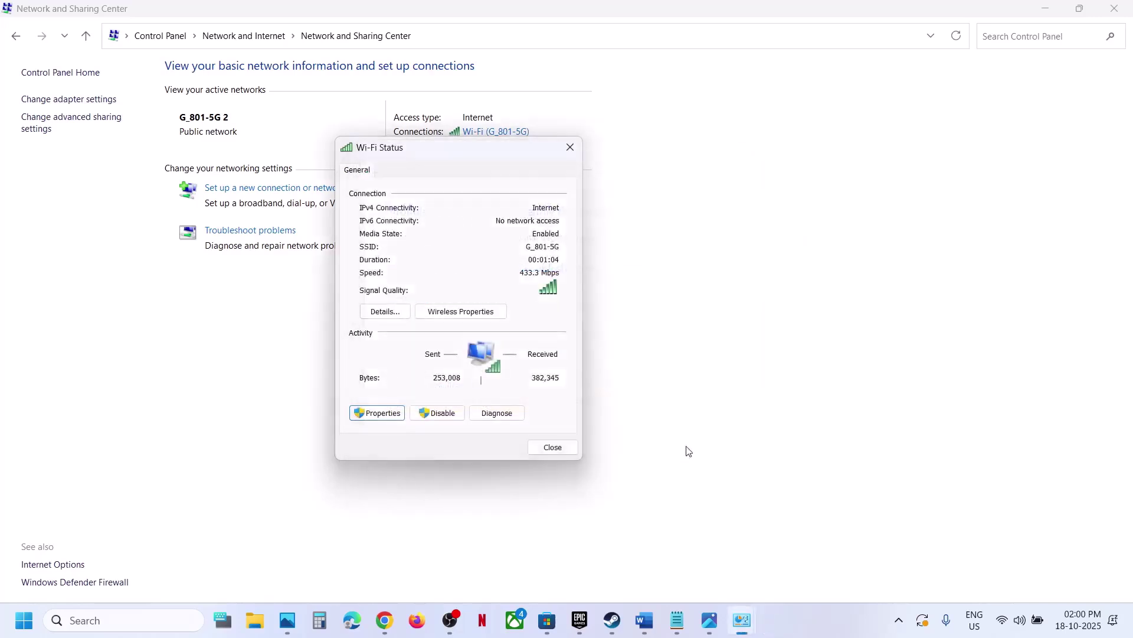
{"action": "left_click", "coordinate": [566, 448]}
- Switch to Steam, return to the Word notes, and highlight the alternative DNS addresses 1.1.1.1 and 1.0.0.1
{"action": "left_click", "coordinate": [613, 621]}
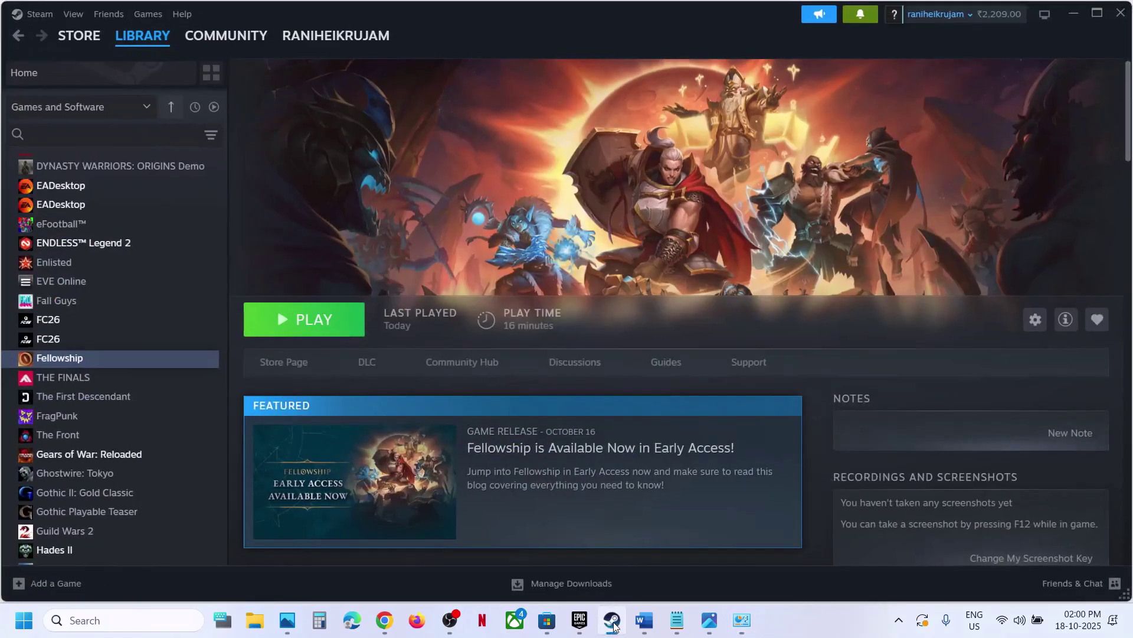
{"action": "left_click", "coordinate": [644, 621]}
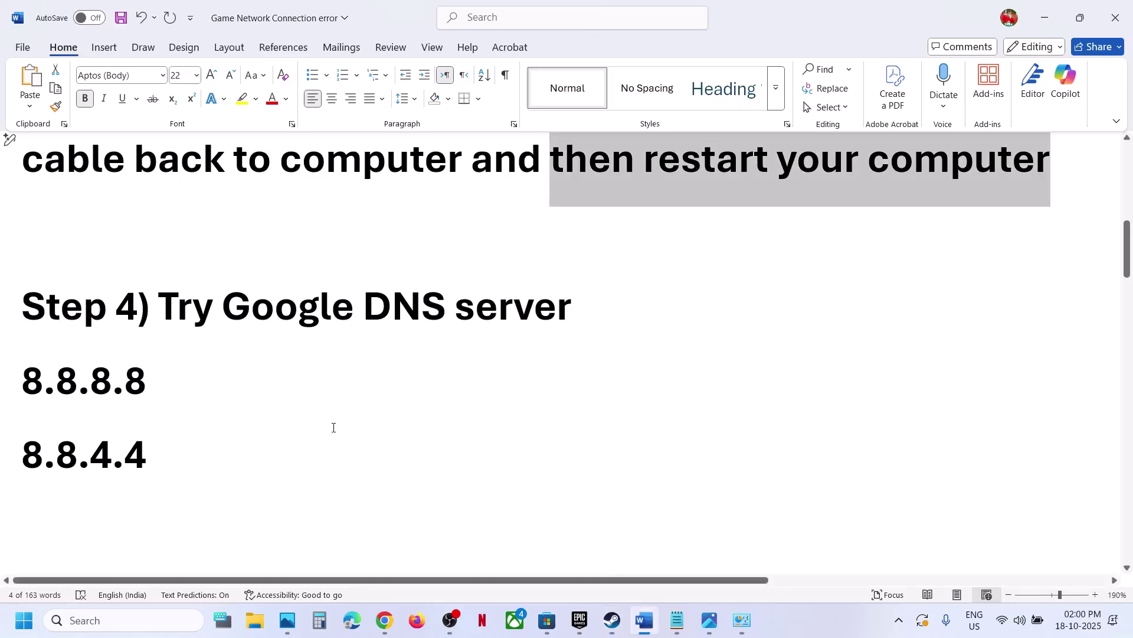
{"action": "scroll", "coordinate": [334, 427], "scroll_direction": "down", "scroll_amount": 3}
{"action": "scroll", "coordinate": [334, 428], "scroll_direction": "down", "scroll_amount": 2}
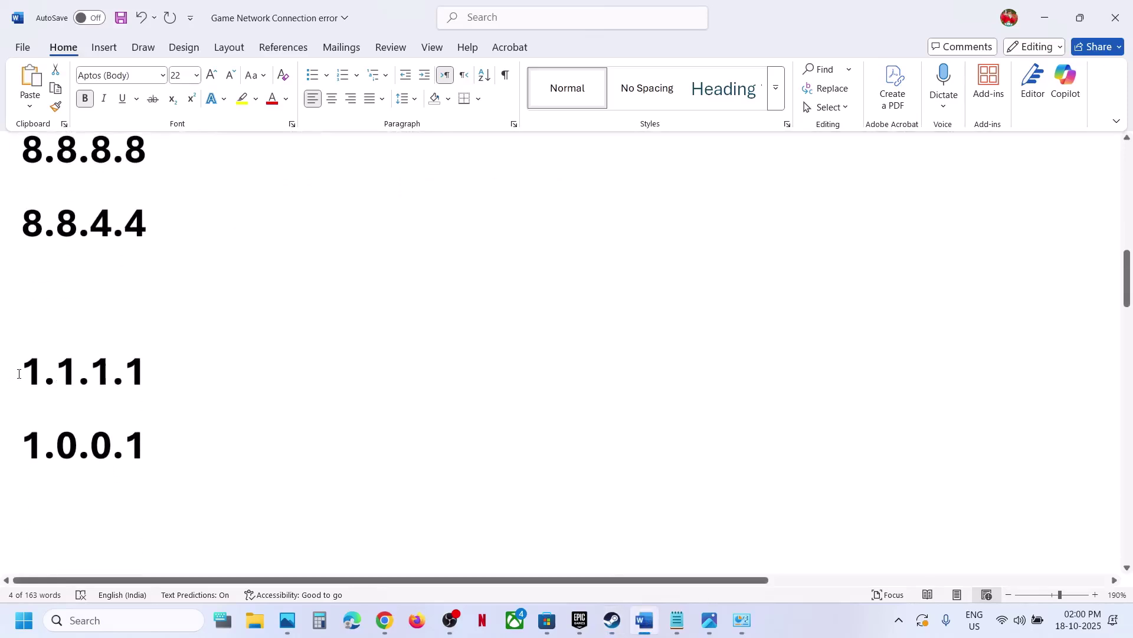
{"action": "left_click_drag", "start_coordinate": [18, 374], "coordinate": [7, 425]}
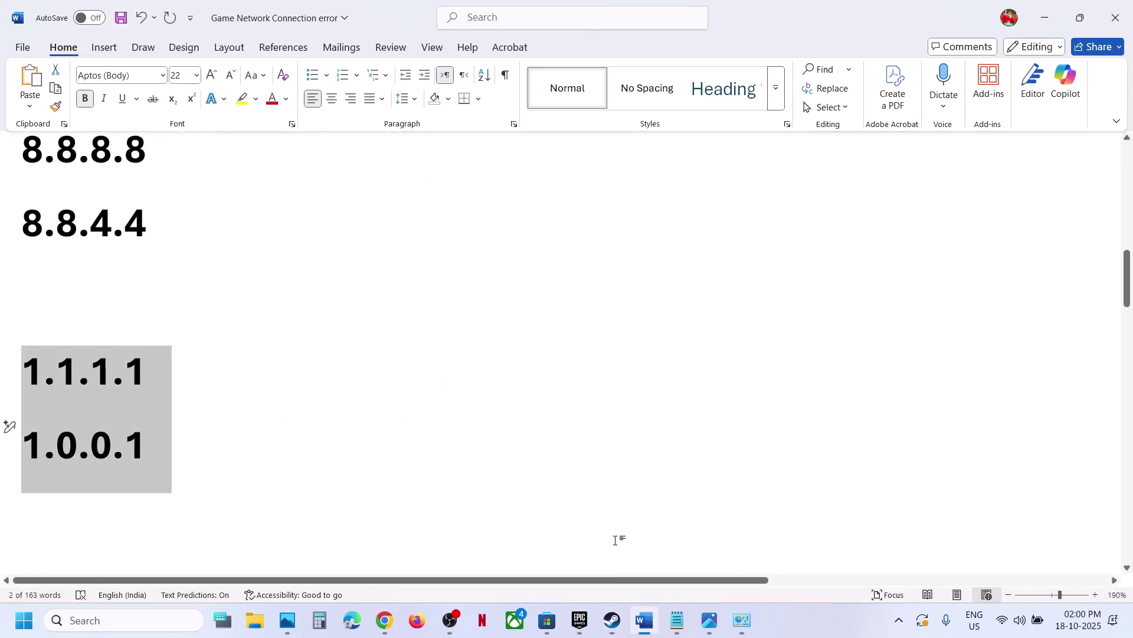
- In the Network and Sharing Center, set the Wi-Fi adapter's IPv4 DNS servers to 1.1.1.1 and 1.0.0.1, validating the settings on exit
{"action": "key", "text": "alt+Tab"}
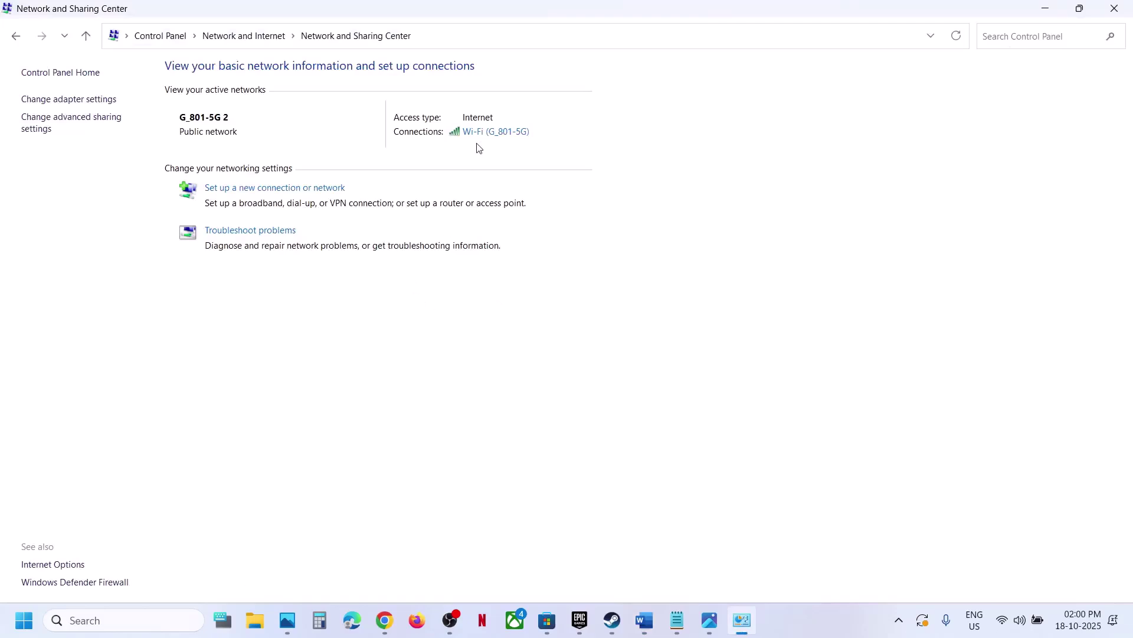
{"action": "left_click", "coordinate": [466, 132]}
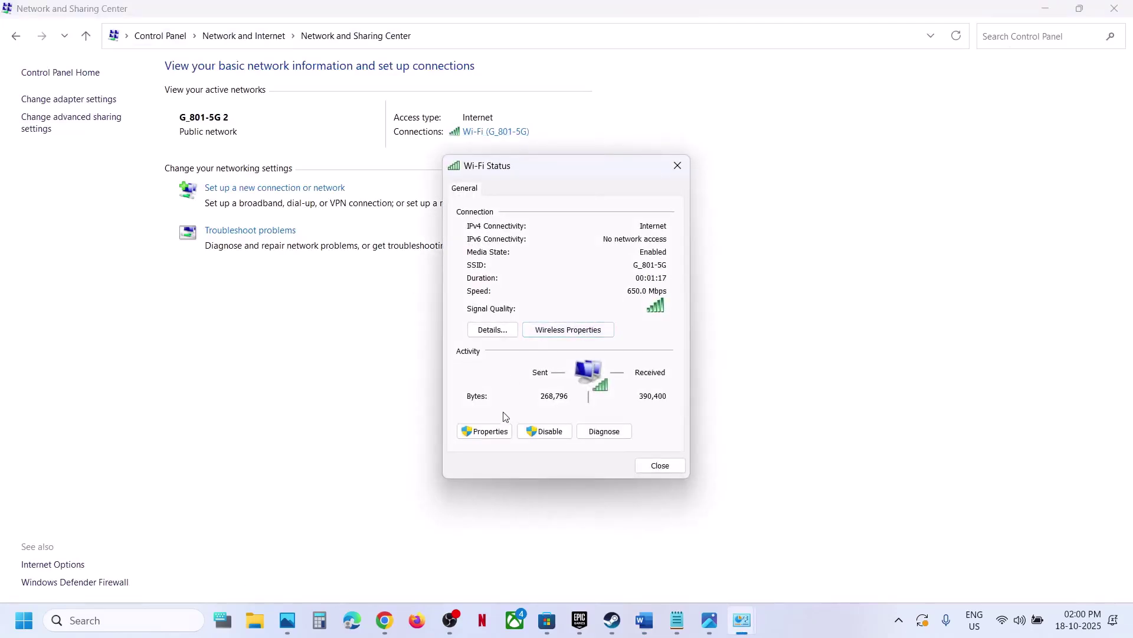
{"action": "left_click", "coordinate": [486, 431]}
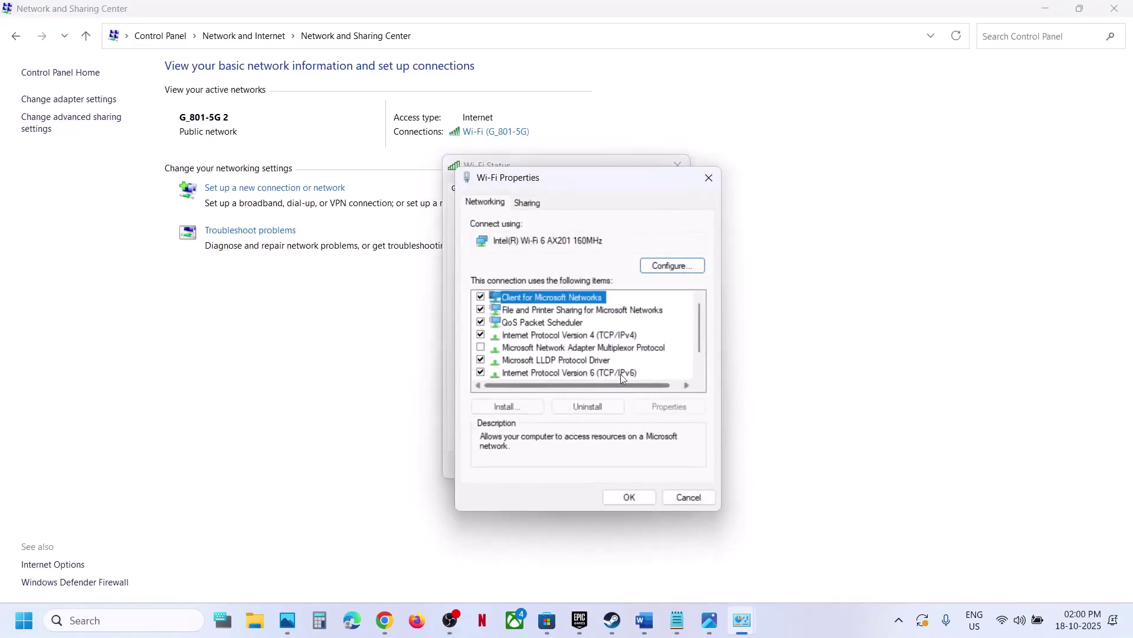
{"action": "left_click", "coordinate": [581, 335]}
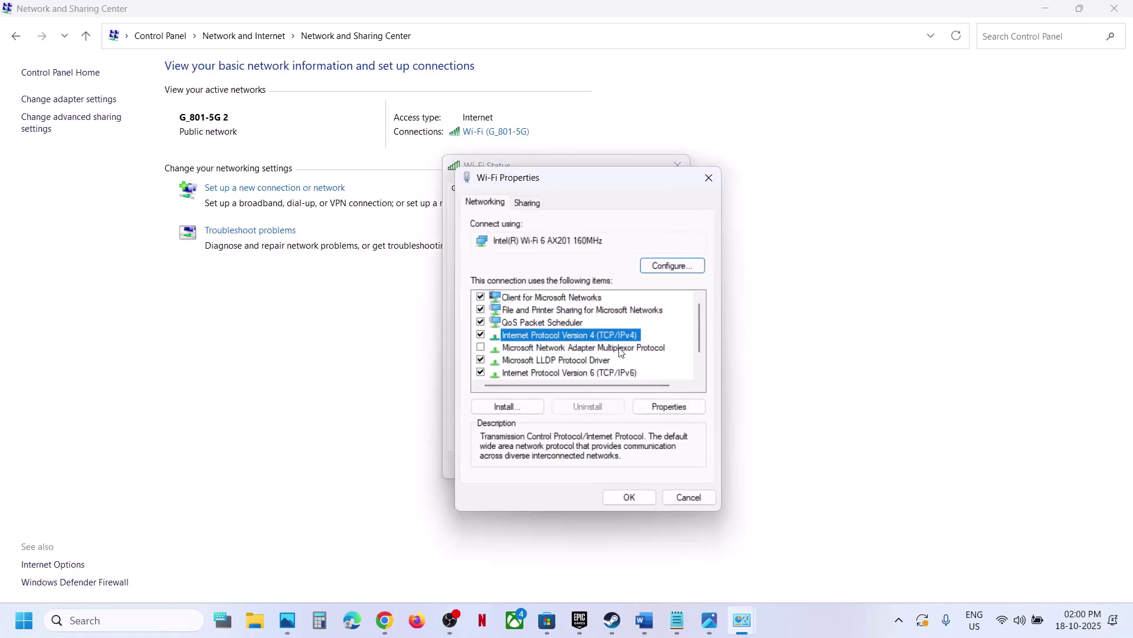
{"action": "left_click", "coordinate": [666, 405]}
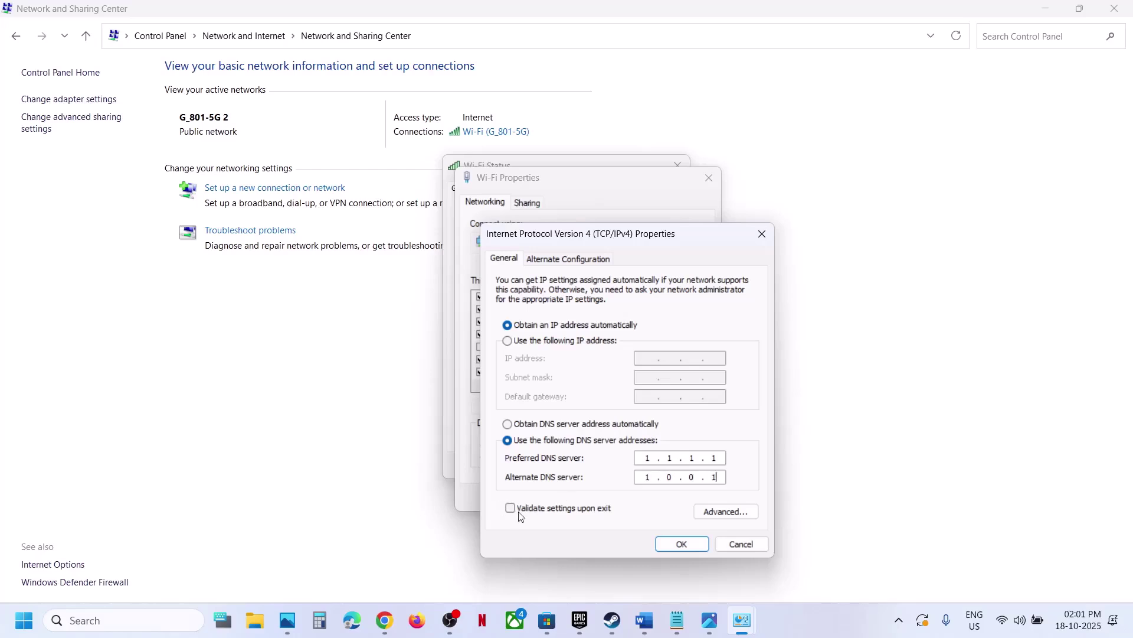
{"action": "left_click", "coordinate": [669, 546]}
{"action": "left_click", "coordinate": [636, 499]}
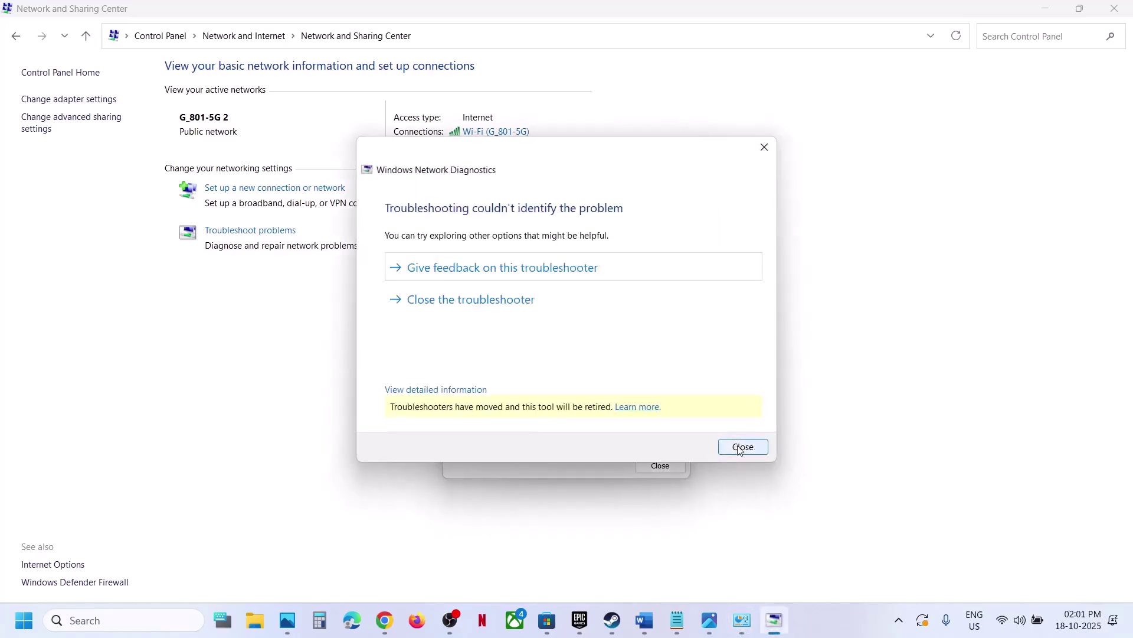
{"action": "left_click", "coordinate": [743, 446]}
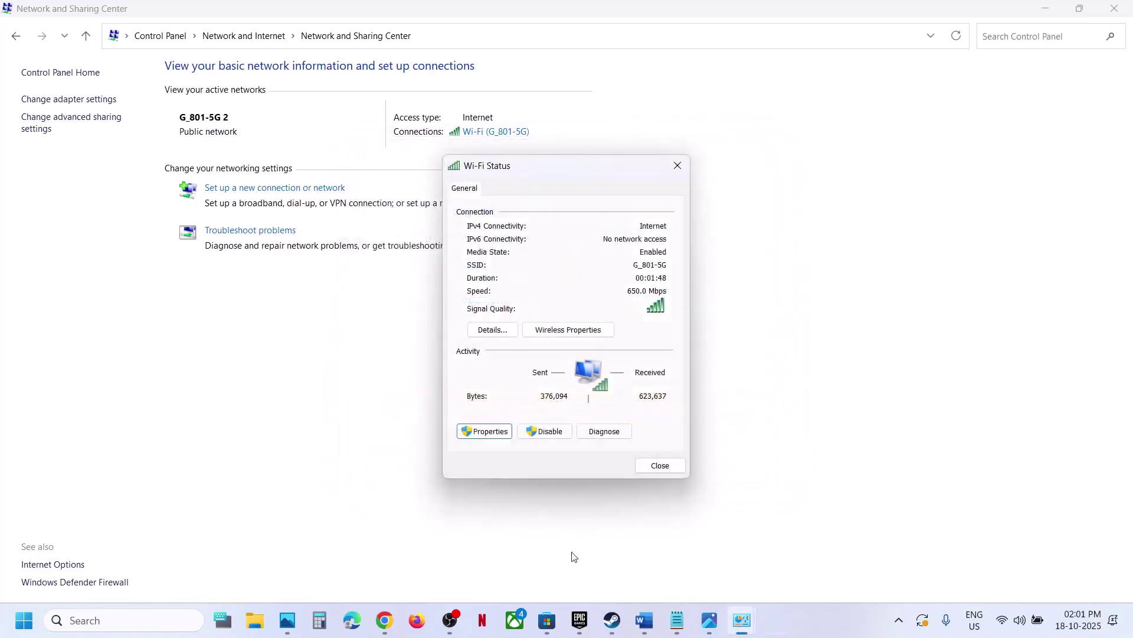
- Return to the Word notes and bring up the Step 5 instruction about unchecking IPv6
{"action": "left_click", "coordinate": [612, 620]}
{"action": "left_click", "coordinate": [643, 631]}
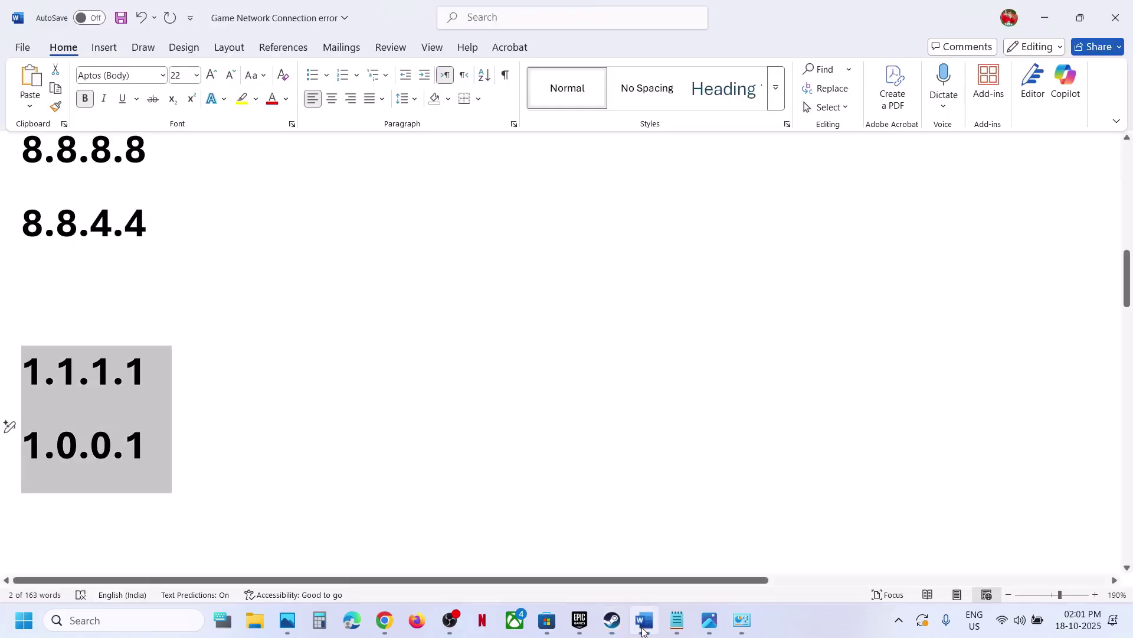
{"action": "scroll", "coordinate": [392, 463], "scroll_direction": "down", "scroll_amount": 3}
{"action": "scroll", "coordinate": [392, 460], "scroll_direction": "up", "scroll_amount": 2}
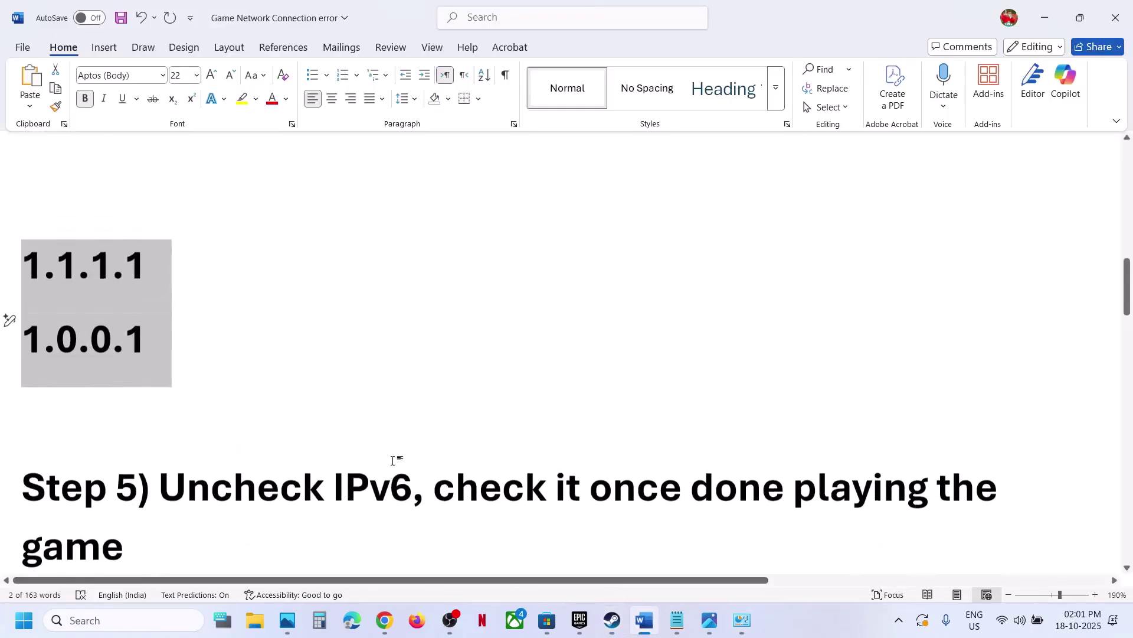
- Highlight the Step 5 reminder to check IPv6 after playing, and disable Internet Protocol Version 6 (TCP/IPv6) for the Wi-Fi adapter in the Network and Sharing Center
{"action": "scroll", "coordinate": [391, 461], "scroll_direction": "down", "scroll_amount": 1}
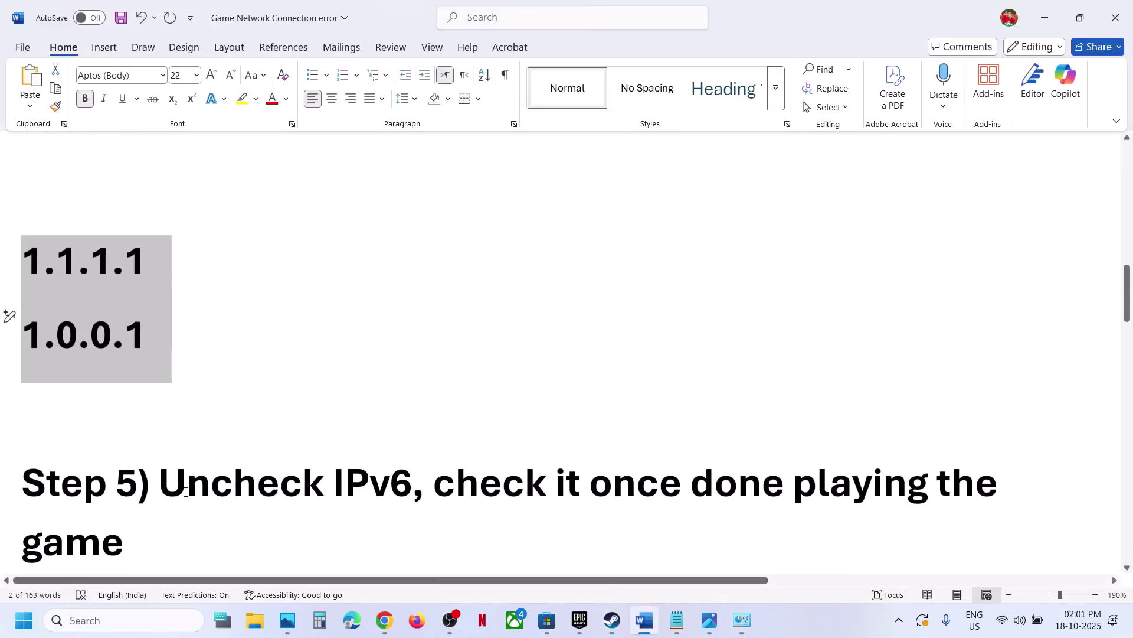
{"action": "left_click_drag", "start_coordinate": [185, 492], "coordinate": [436, 526]}
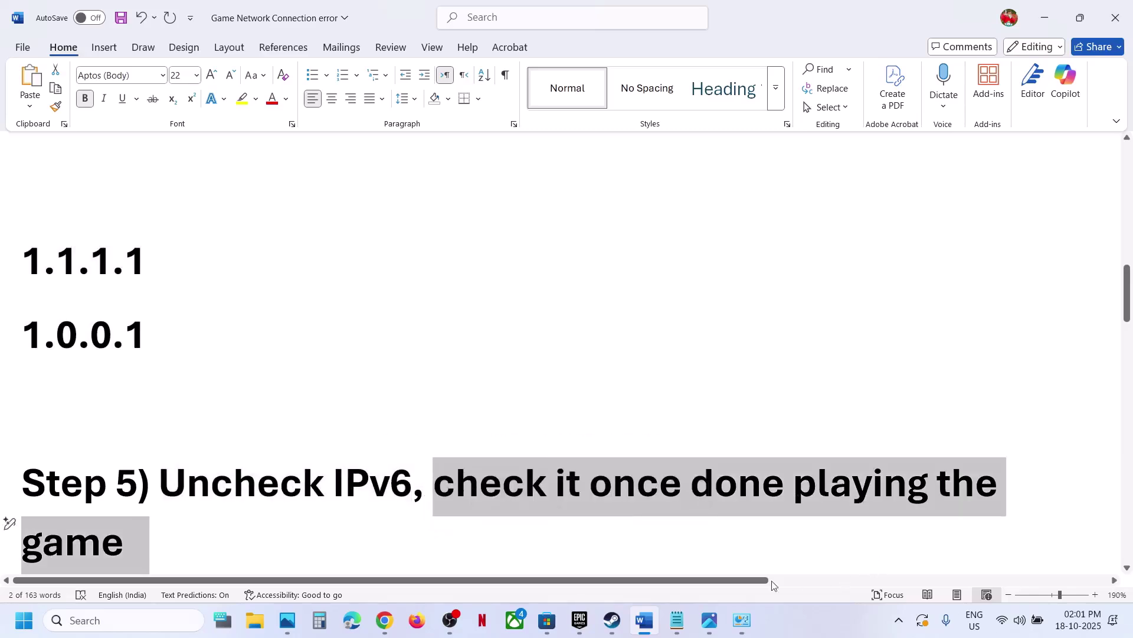
{"action": "left_click", "coordinate": [742, 619]}
{"action": "left_click", "coordinate": [721, 553]}
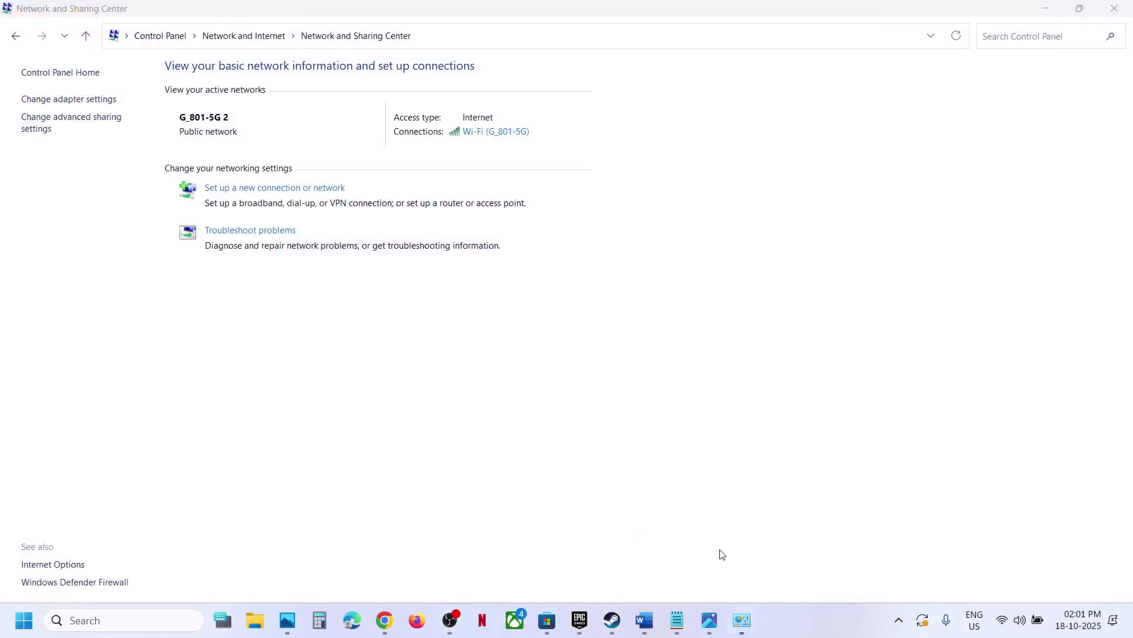
{"action": "left_click", "coordinate": [490, 131]}
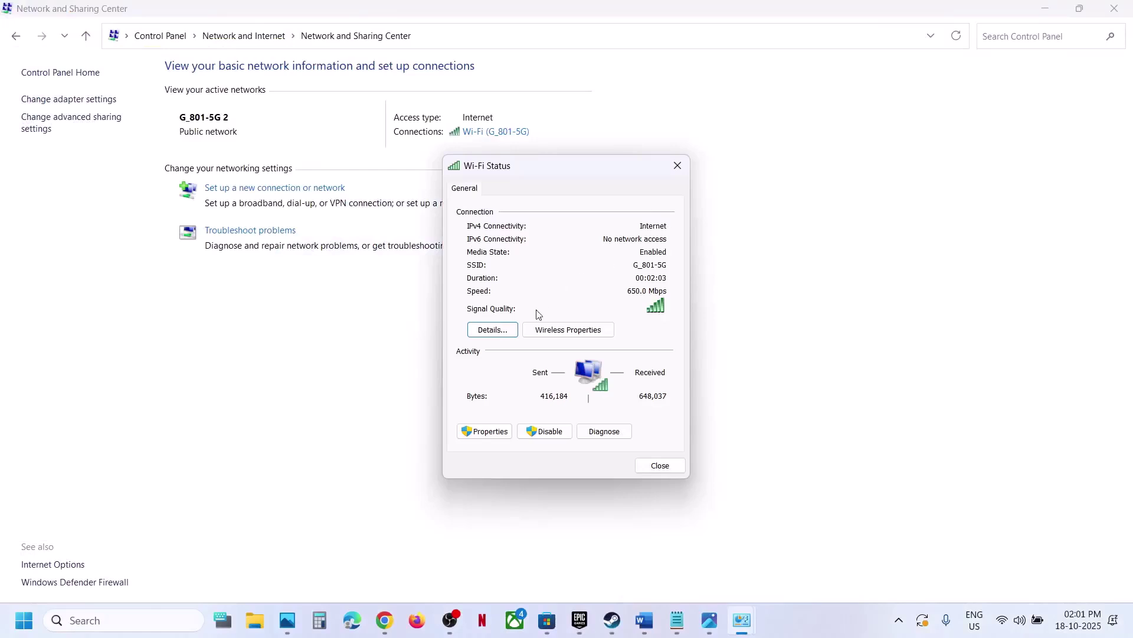
{"action": "left_click", "coordinate": [484, 431]}
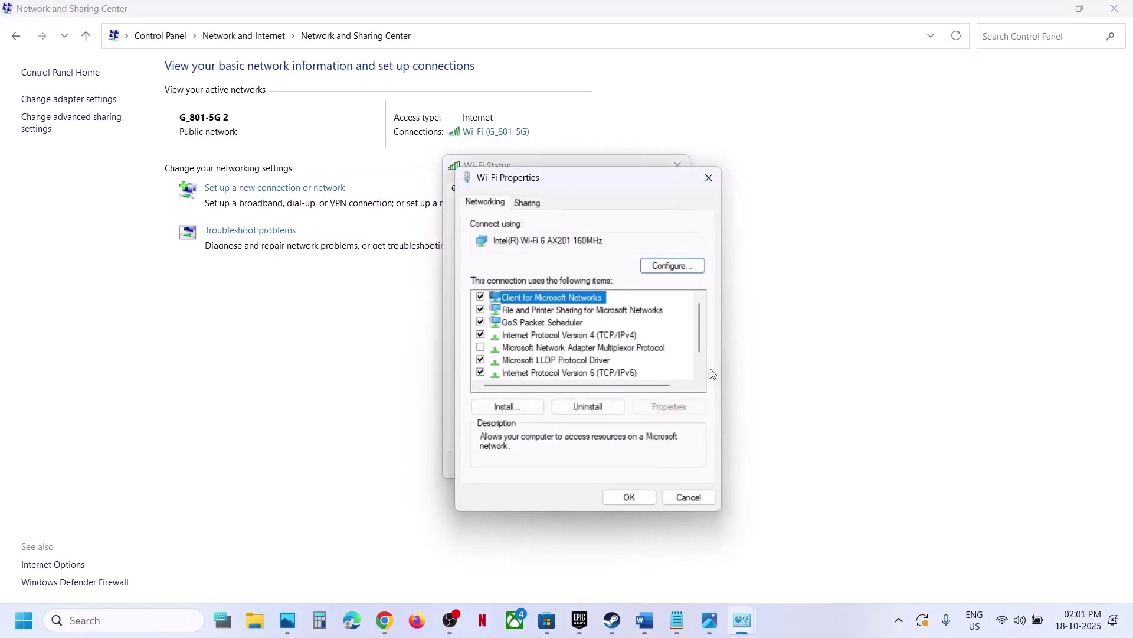
{"action": "left_click", "coordinate": [699, 371]}
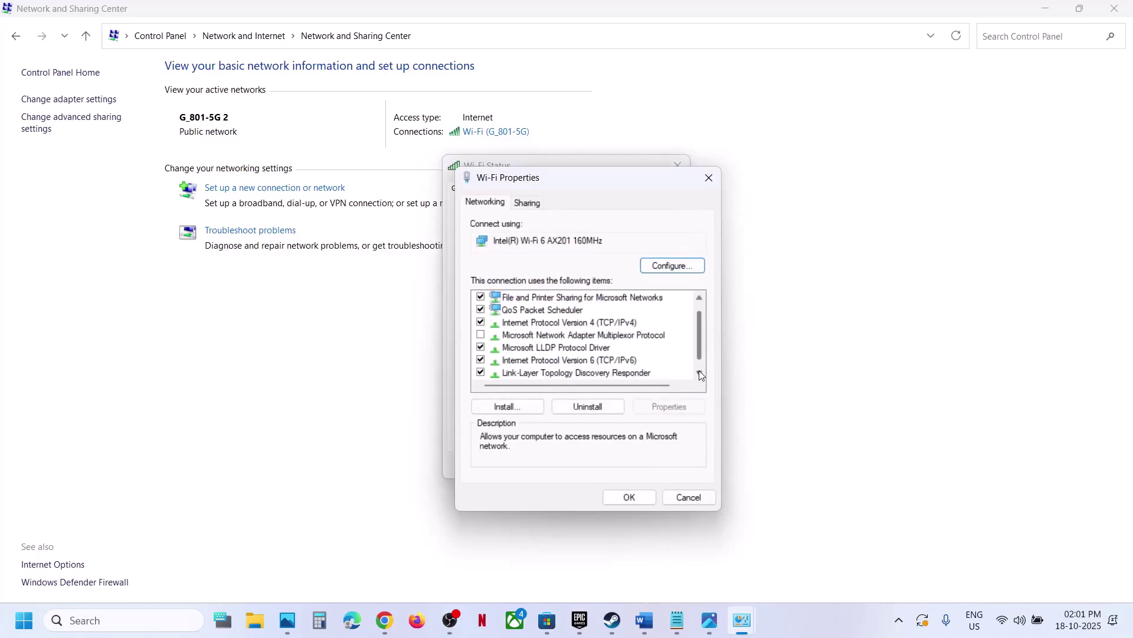
{"action": "left_click", "coordinate": [481, 361]}
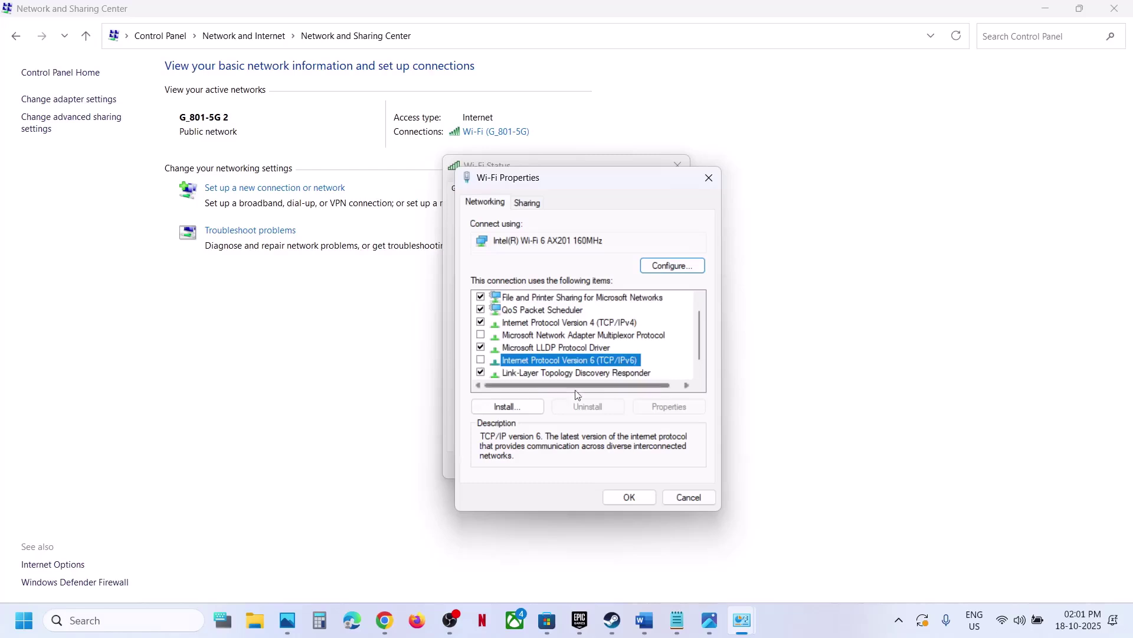
{"action": "left_click", "coordinate": [629, 498]}
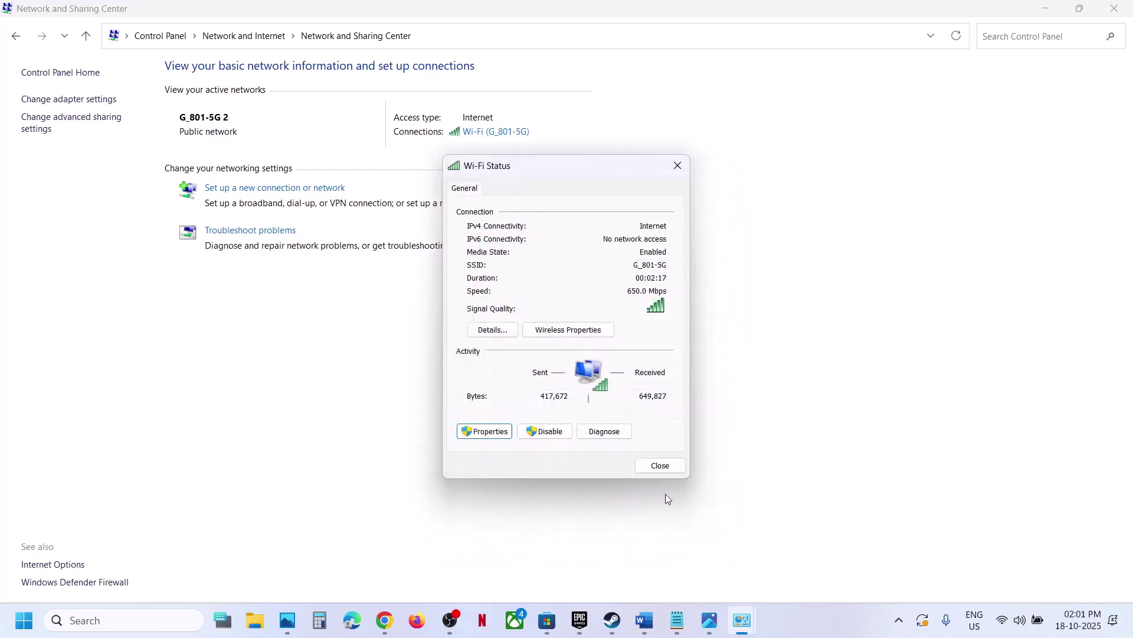
- Switch to Steam, return to the Wi-Fi adapter's properties, and re-enable Internet Protocol Version 6 (TCP/IPv6)
{"action": "left_click", "coordinate": [612, 623]}
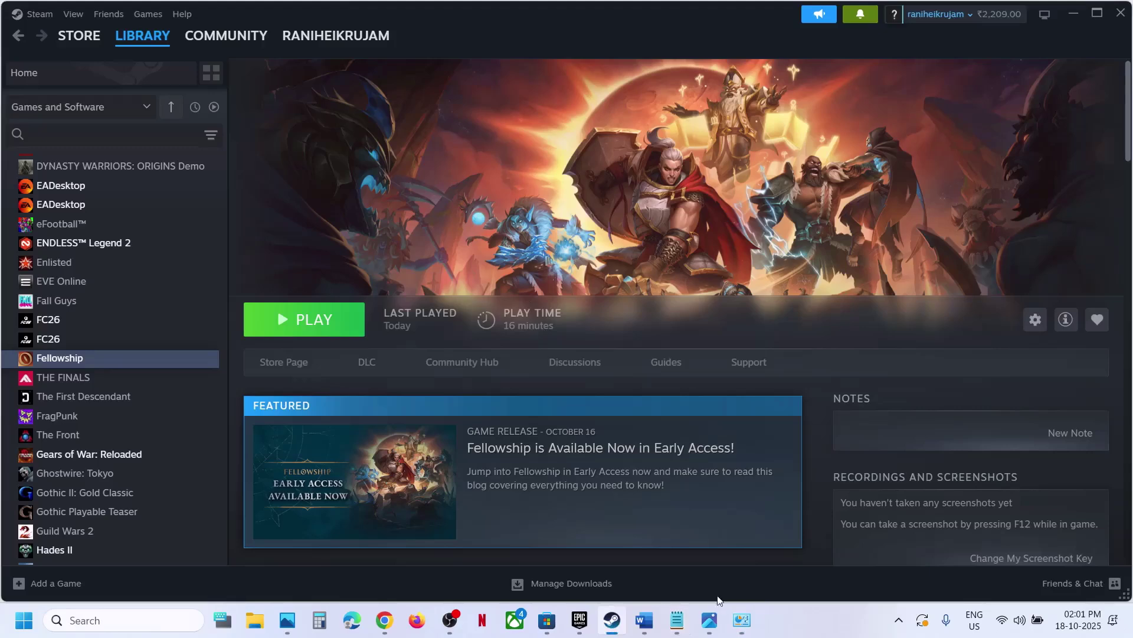
{"action": "mouse_move", "coordinate": [742, 620]}
{"action": "left_click", "coordinate": [819, 569]}
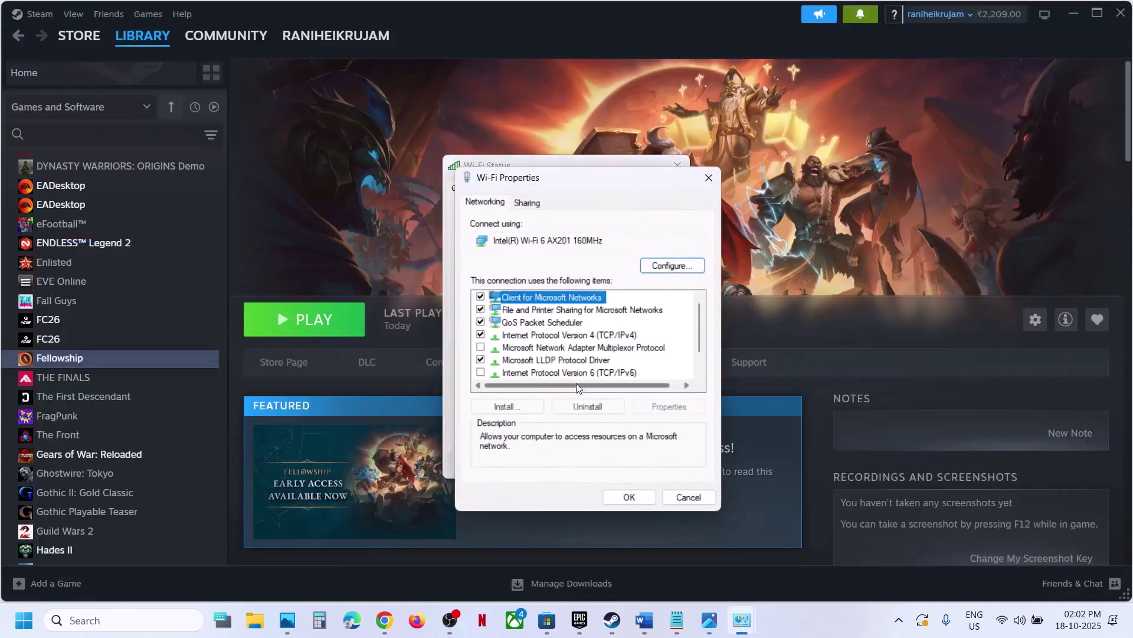
{"action": "left_click", "coordinate": [481, 372]}
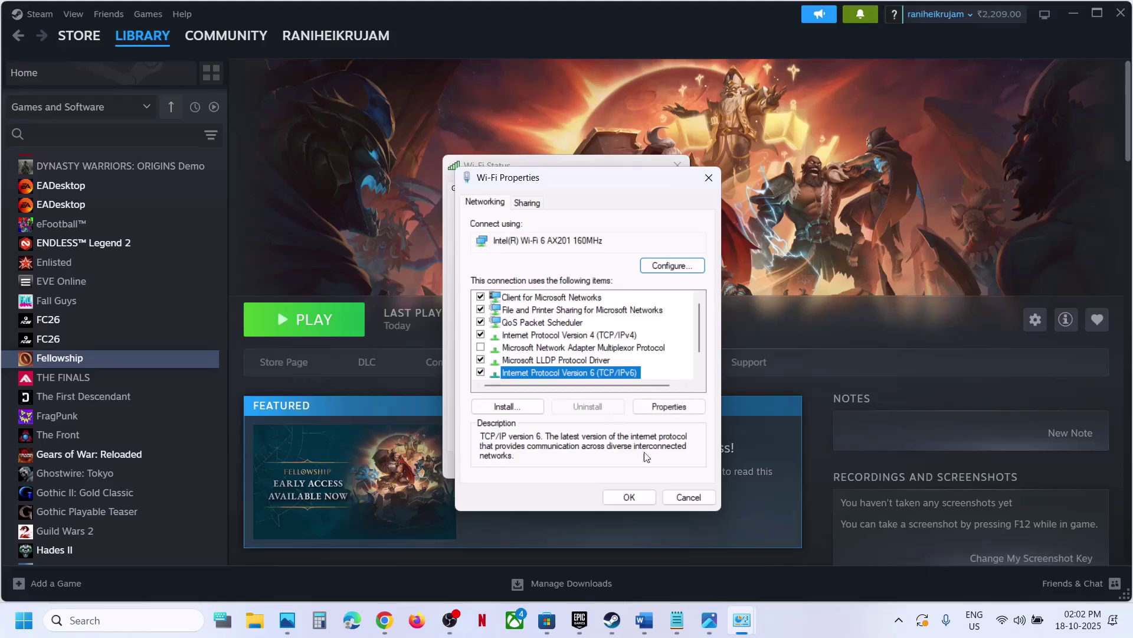
{"action": "left_click", "coordinate": [641, 500]}
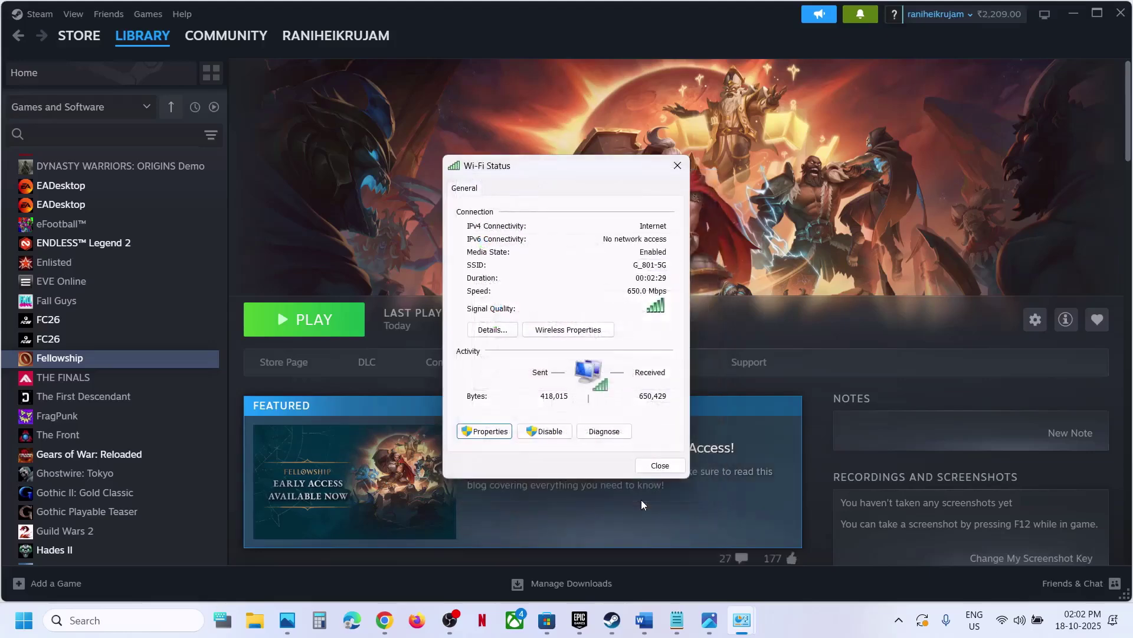
- Set the Wi-Fi adapter's IPv4 settings to obtain the DNS server address automatically and close the Wi-Fi dialogs
{"action": "left_click", "coordinate": [484, 431]}
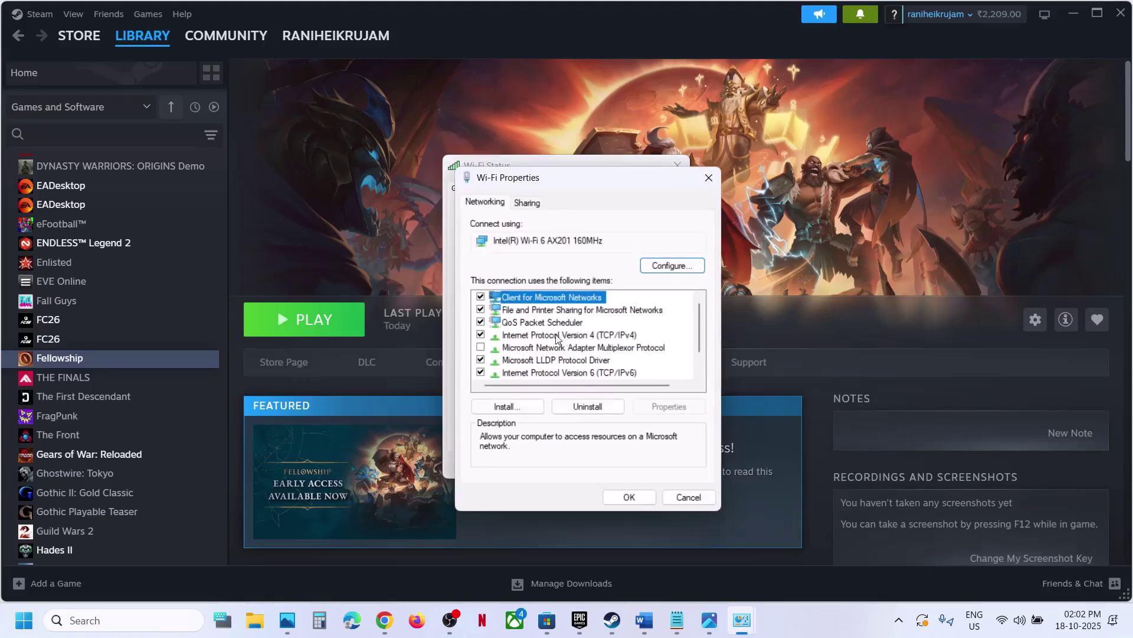
{"action": "left_click", "coordinate": [557, 335]}
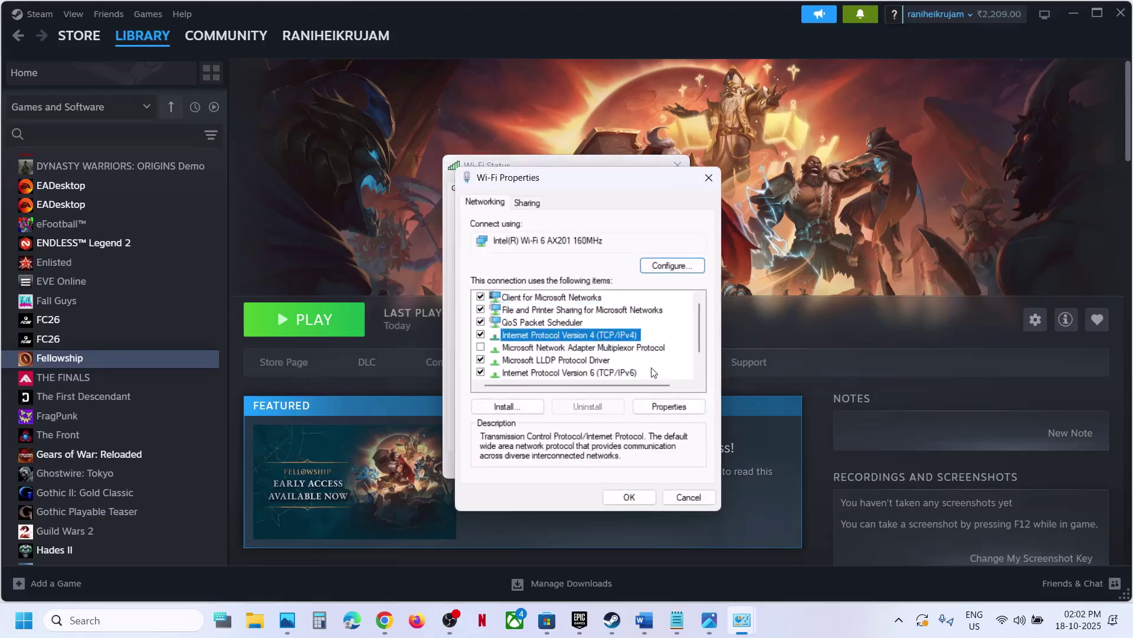
{"action": "left_click", "coordinate": [669, 406]}
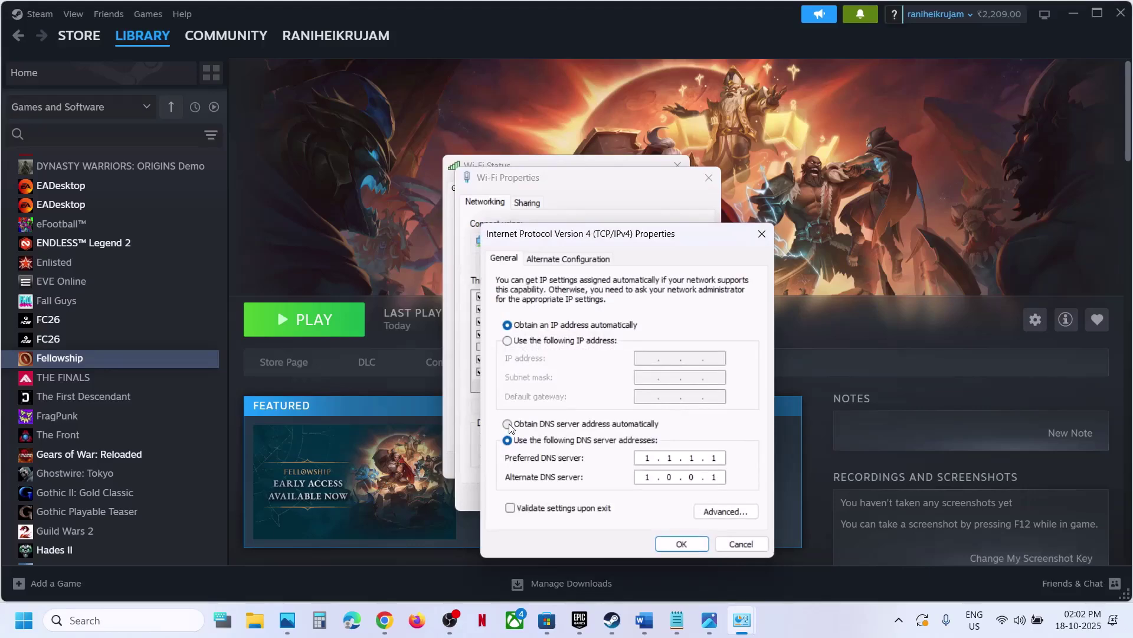
{"action": "left_click", "coordinate": [508, 425]}
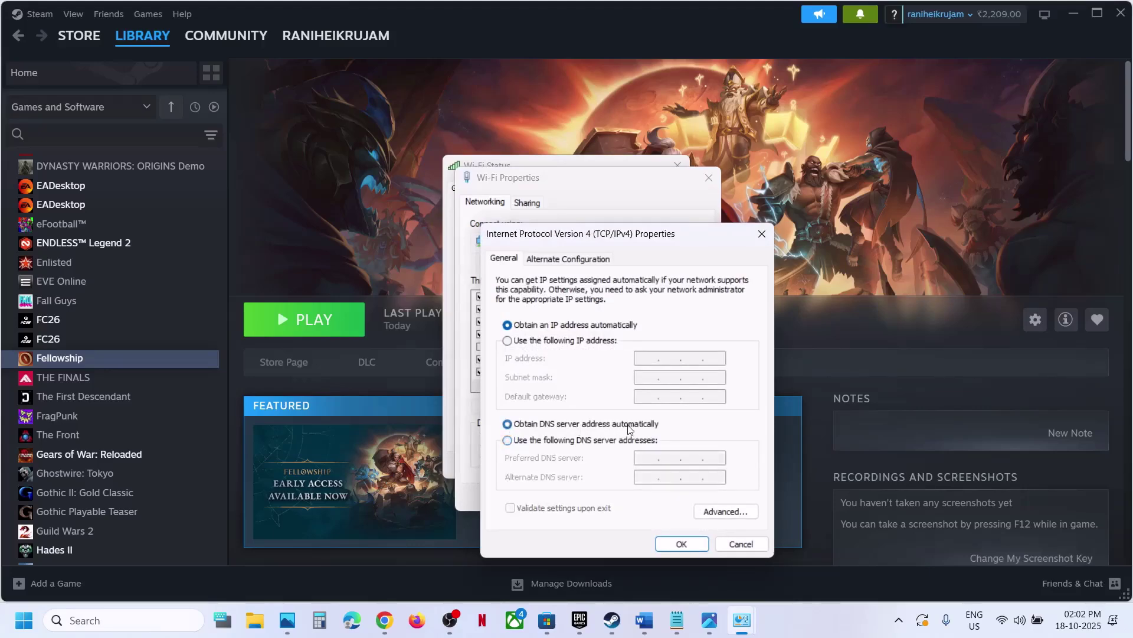
{"action": "left_click", "coordinate": [682, 543]}
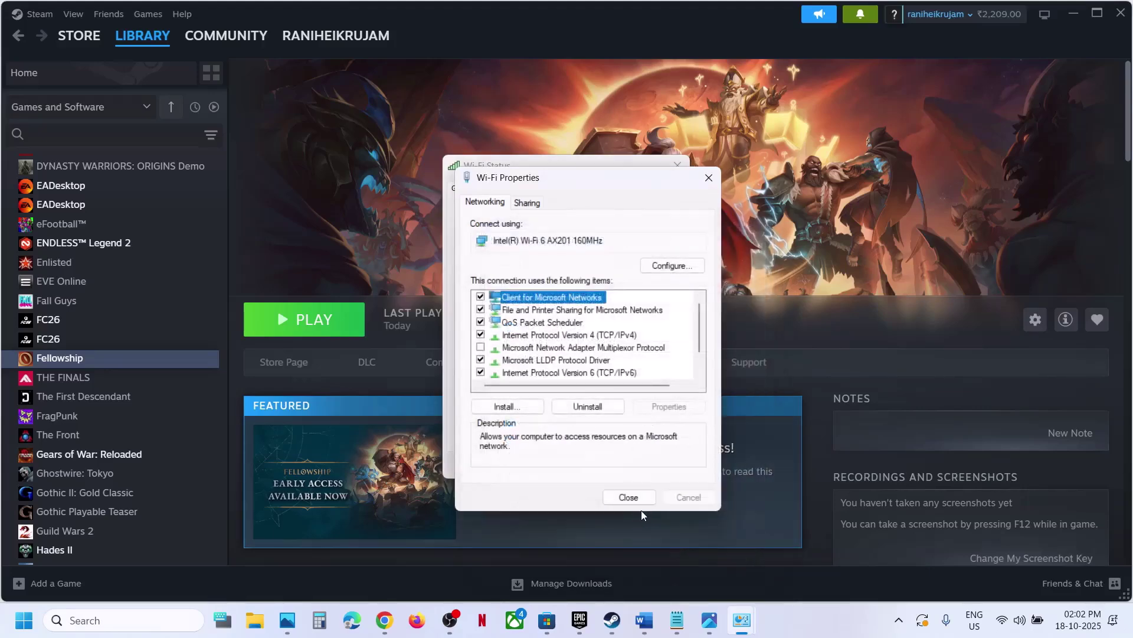
{"action": "left_click", "coordinate": [632, 498]}
{"action": "left_click", "coordinate": [657, 466]}
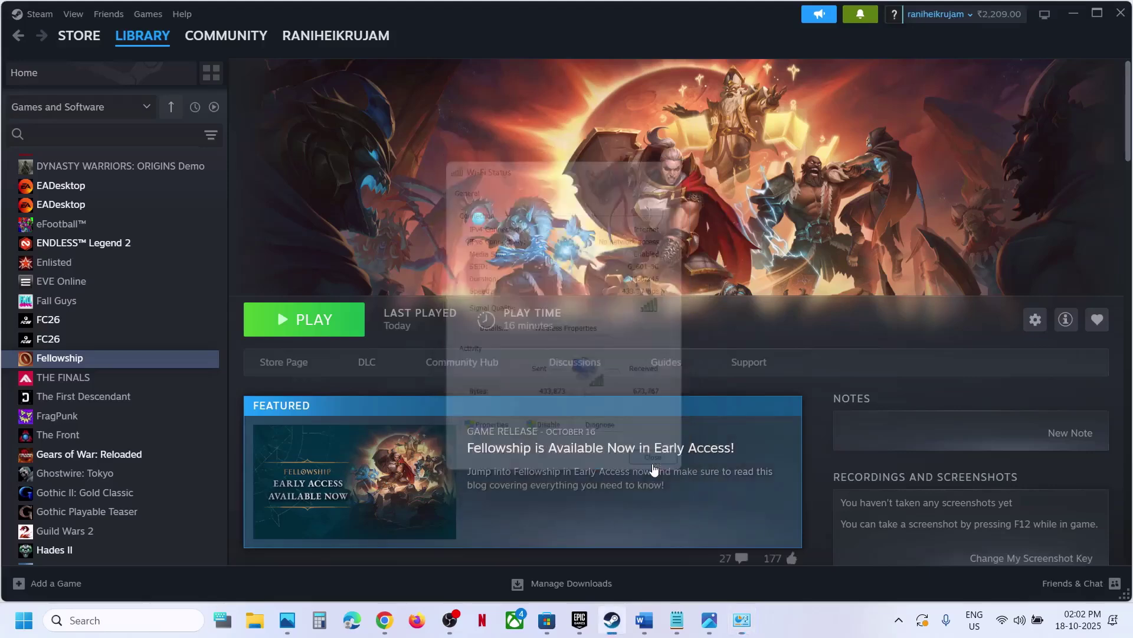
- Return to the Word notes and highlight the Step 6 instruction about running the game as an administrator
{"action": "left_click", "coordinate": [643, 625]}
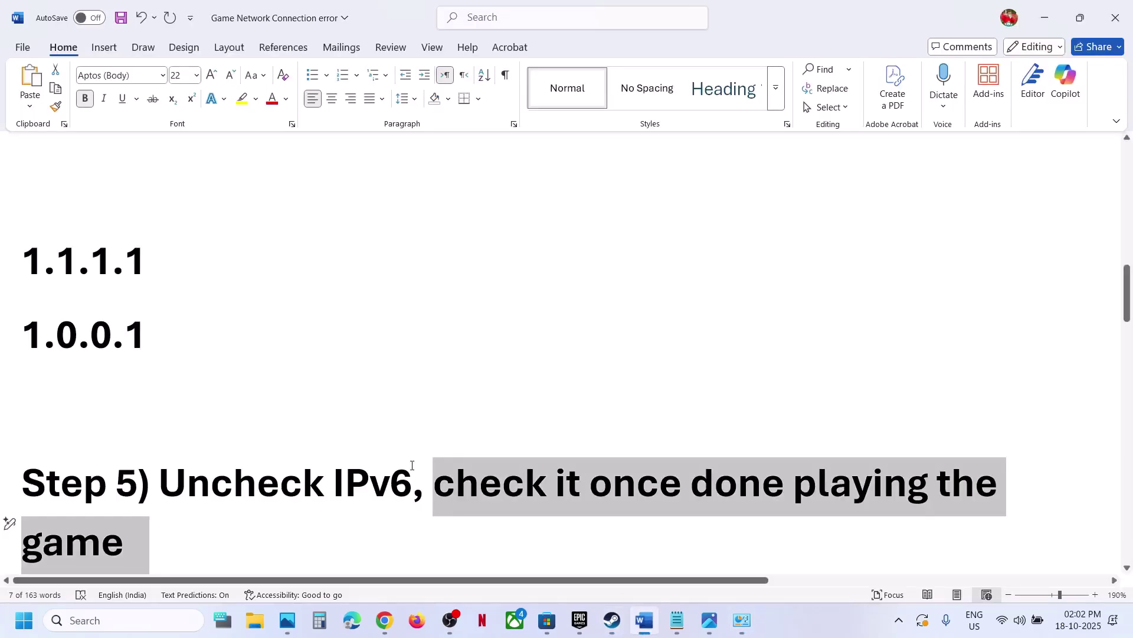
{"action": "scroll", "coordinate": [412, 464], "scroll_direction": "down", "scroll_amount": 4}
{"action": "left_click", "coordinate": [590, 448]}
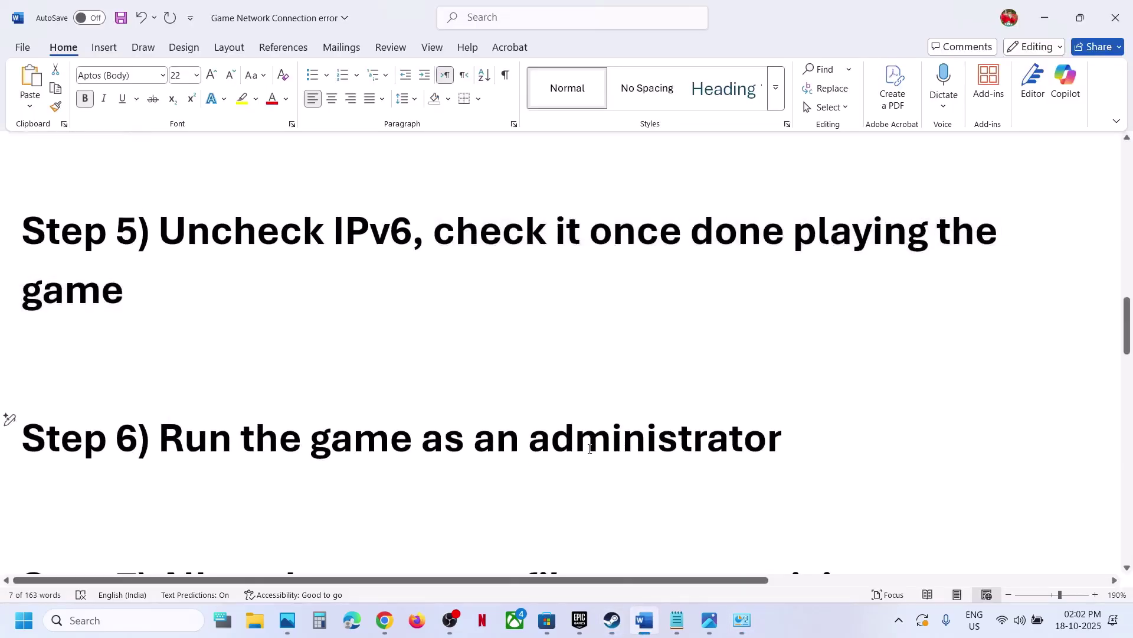
{"action": "triple_click", "coordinate": [589, 449]}
- Switch to Steam and open the local files folder of Fellowship
{"action": "left_click", "coordinate": [614, 625]}
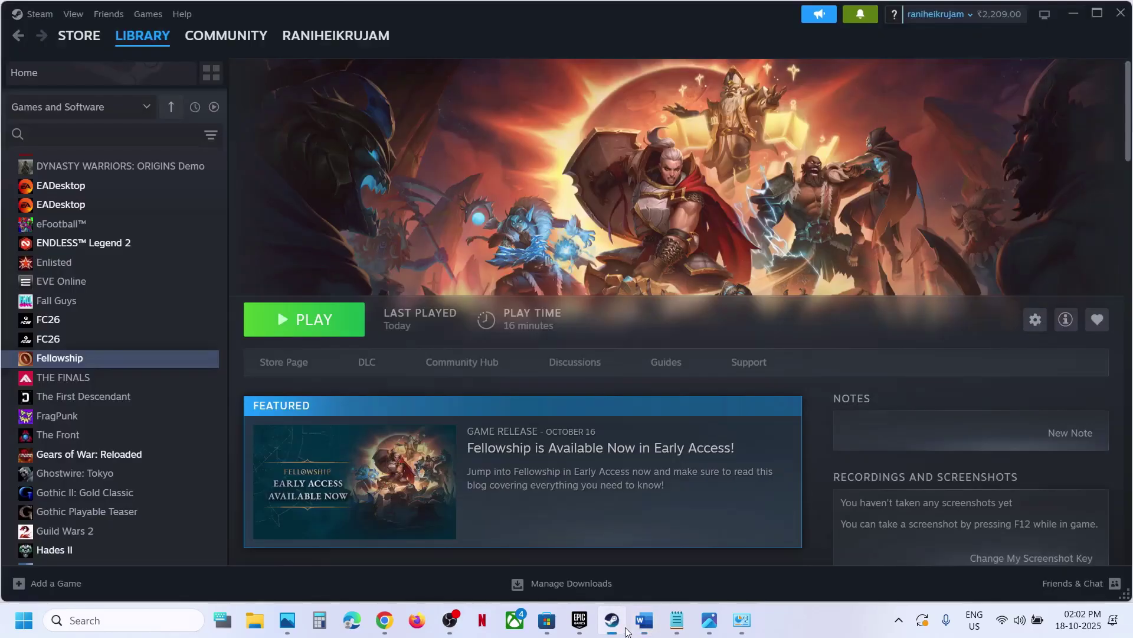
{"action": "right_click", "coordinate": [120, 358]}
{"action": "mouse_move", "coordinate": [204, 450]}
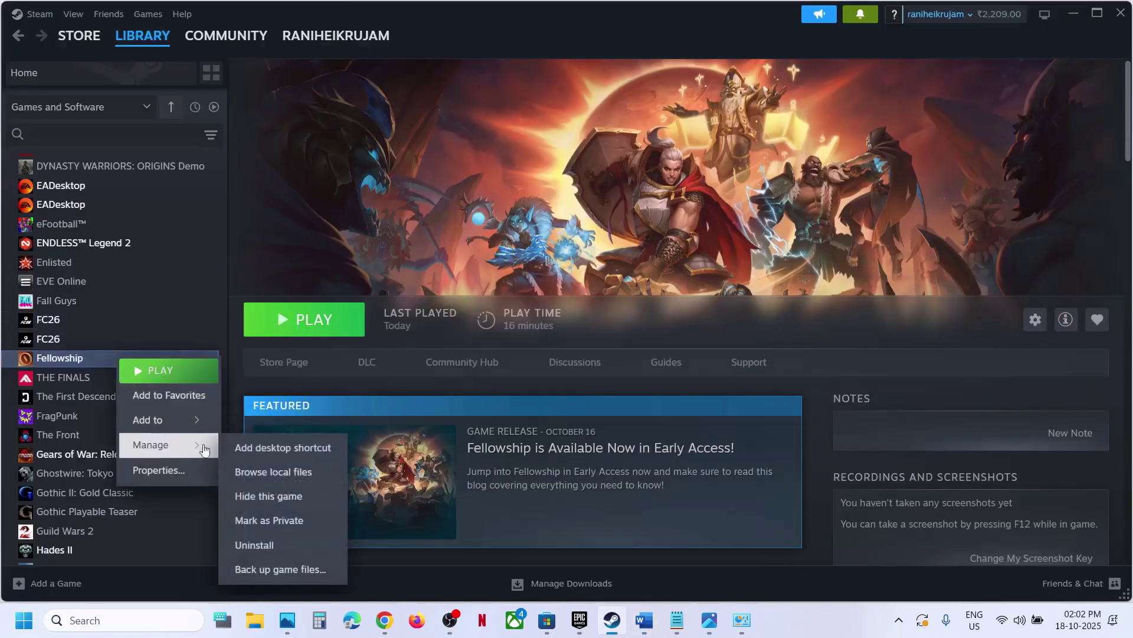
{"action": "left_click", "coordinate": [273, 472]}
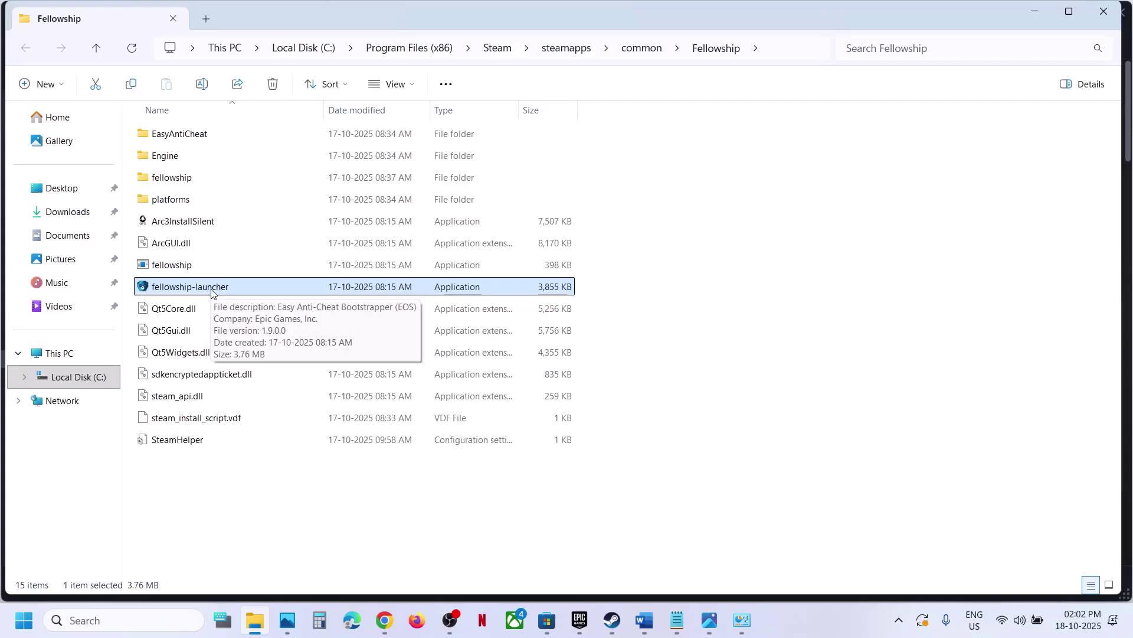
- Try to run Arc3InstallSilent from the Fellowship folder as administrator, with English as the setup language
{"action": "left_click", "coordinate": [171, 222]}
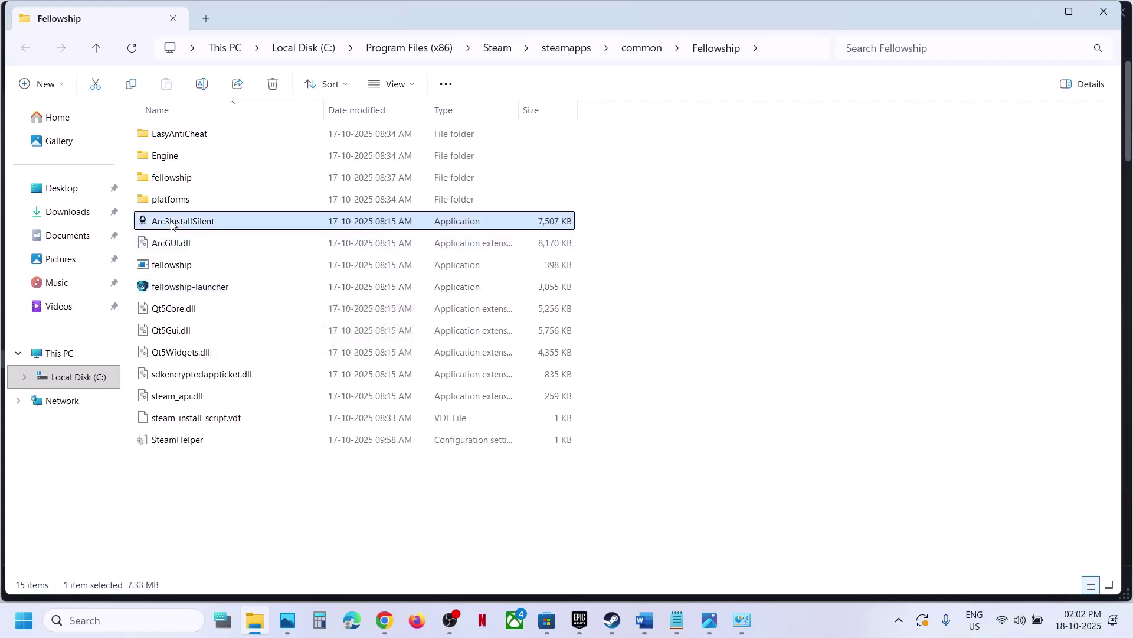
{"action": "right_click", "coordinate": [171, 222]}
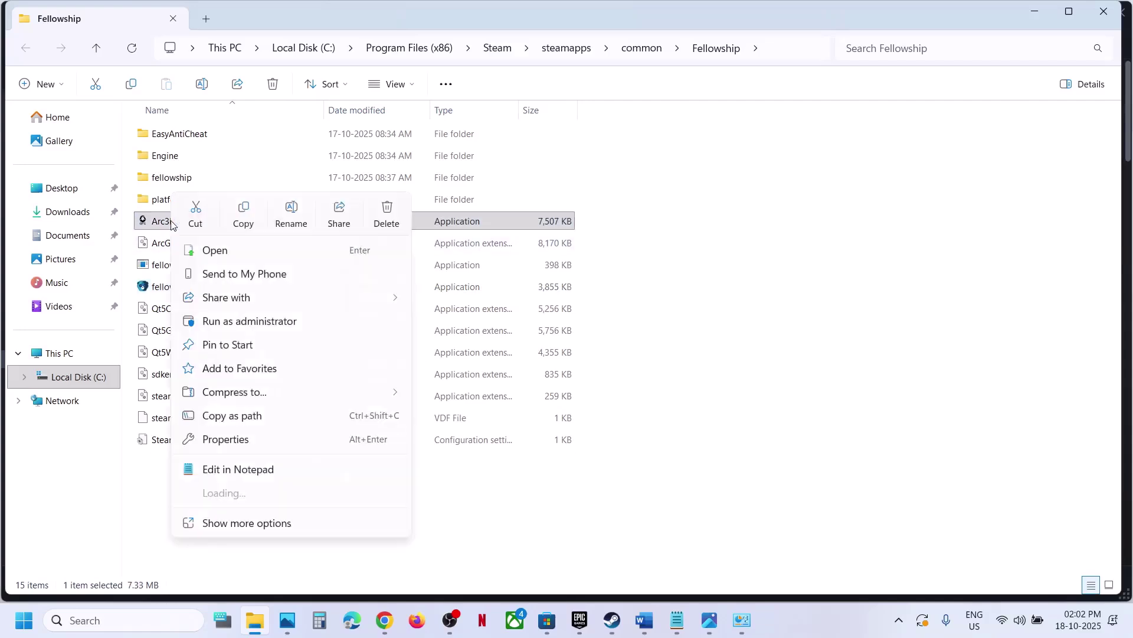
{"action": "left_click", "coordinate": [246, 321]}
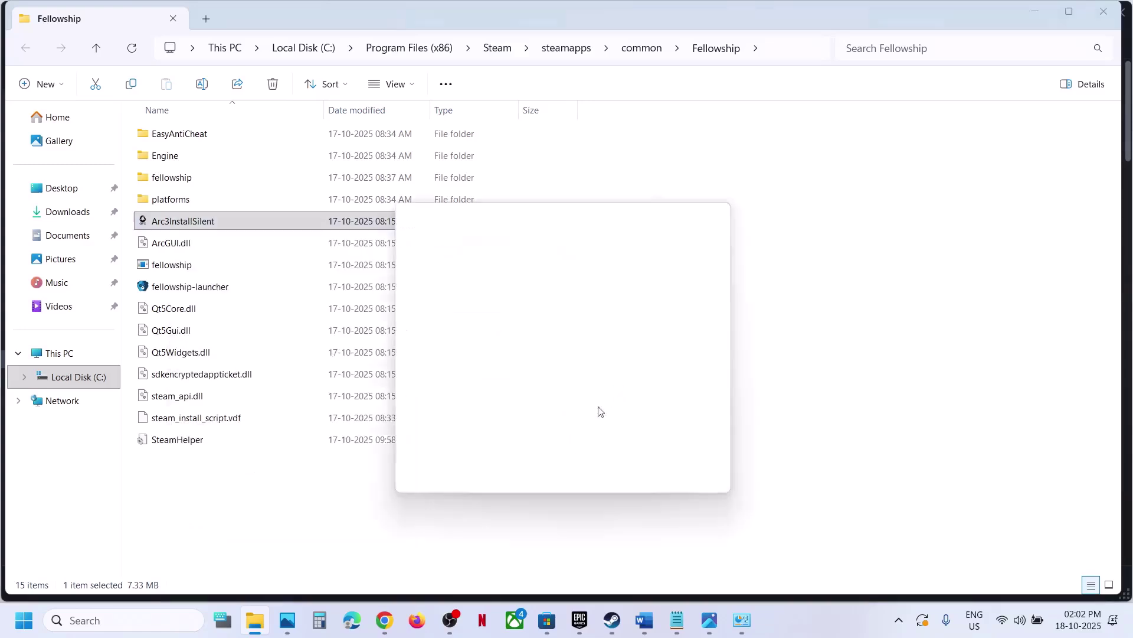
{"action": "left_click", "coordinate": [508, 461]}
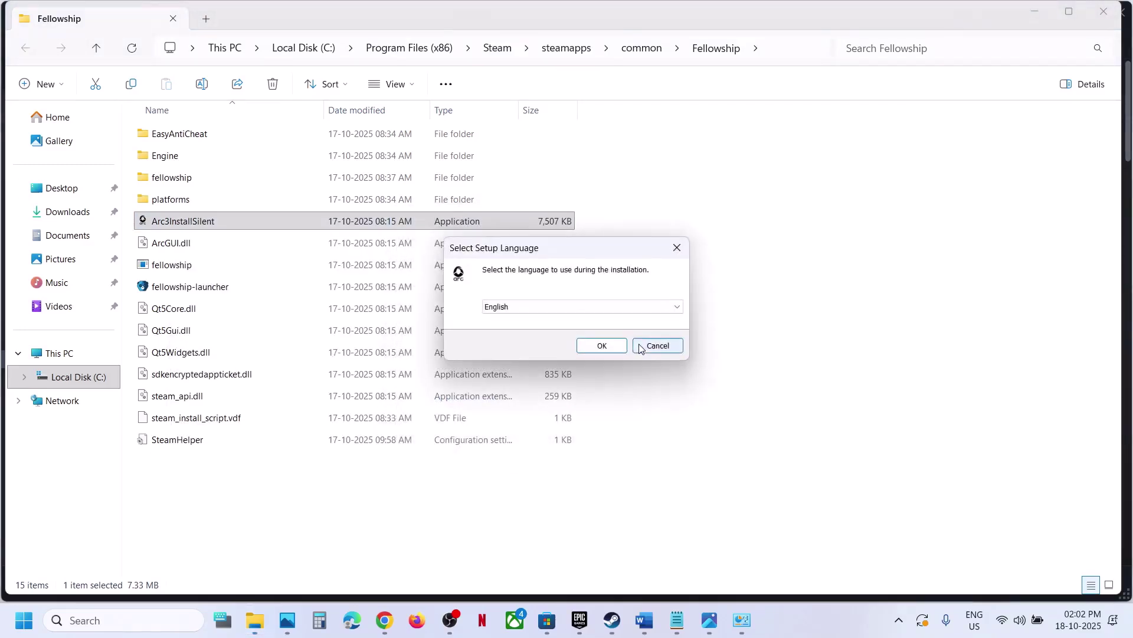
{"action": "left_click", "coordinate": [602, 346]}
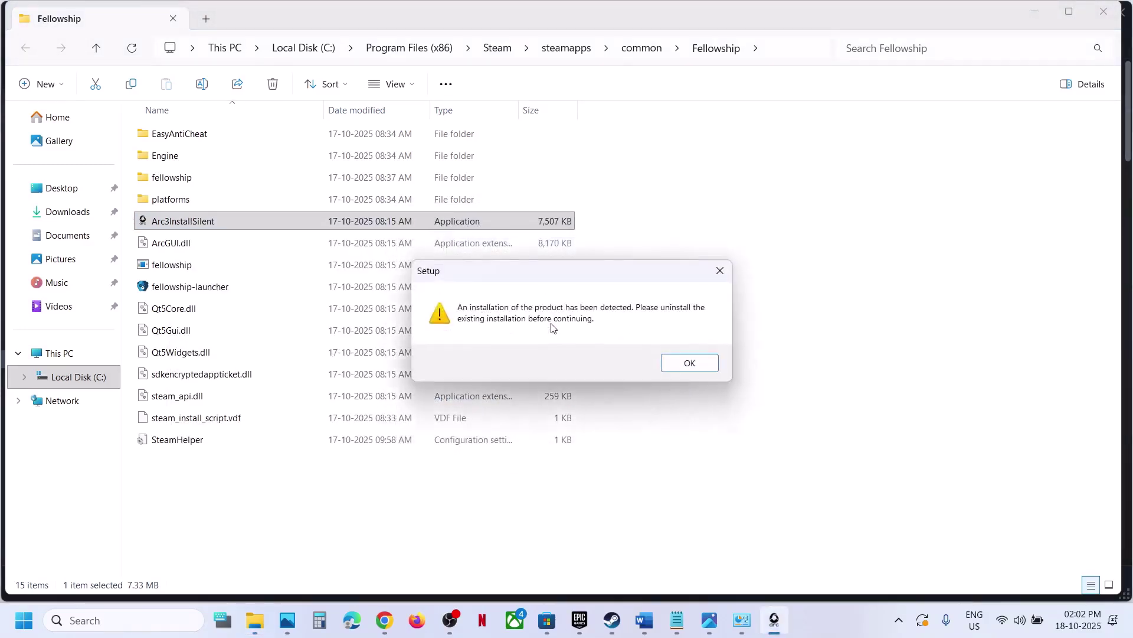
{"action": "left_click", "coordinate": [690, 363]}
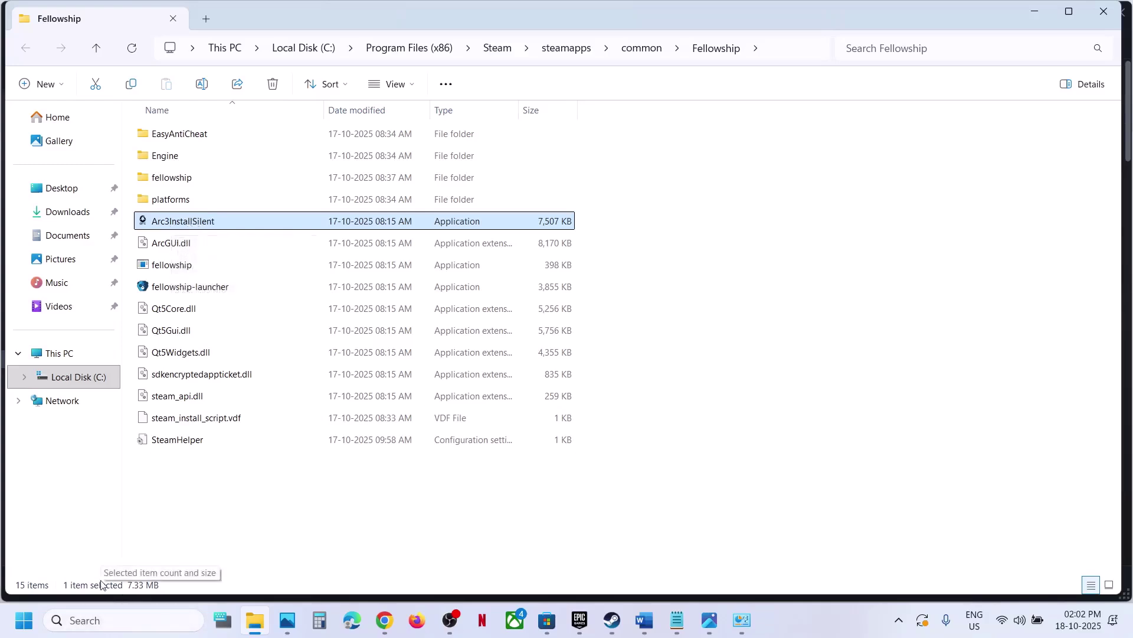
- Open the installed apps list in Windows Settings and start uninstalling Arc
{"action": "key", "text": "super+i"}
{"action": "left_click", "coordinate": [70, 272]}
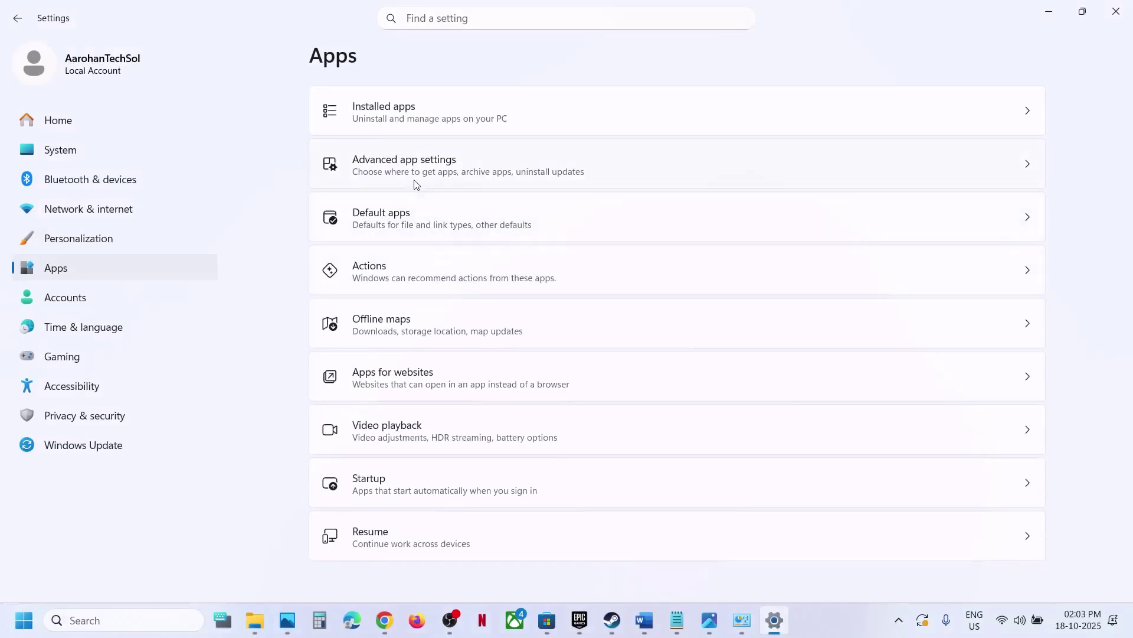
{"action": "left_click", "coordinate": [384, 113]}
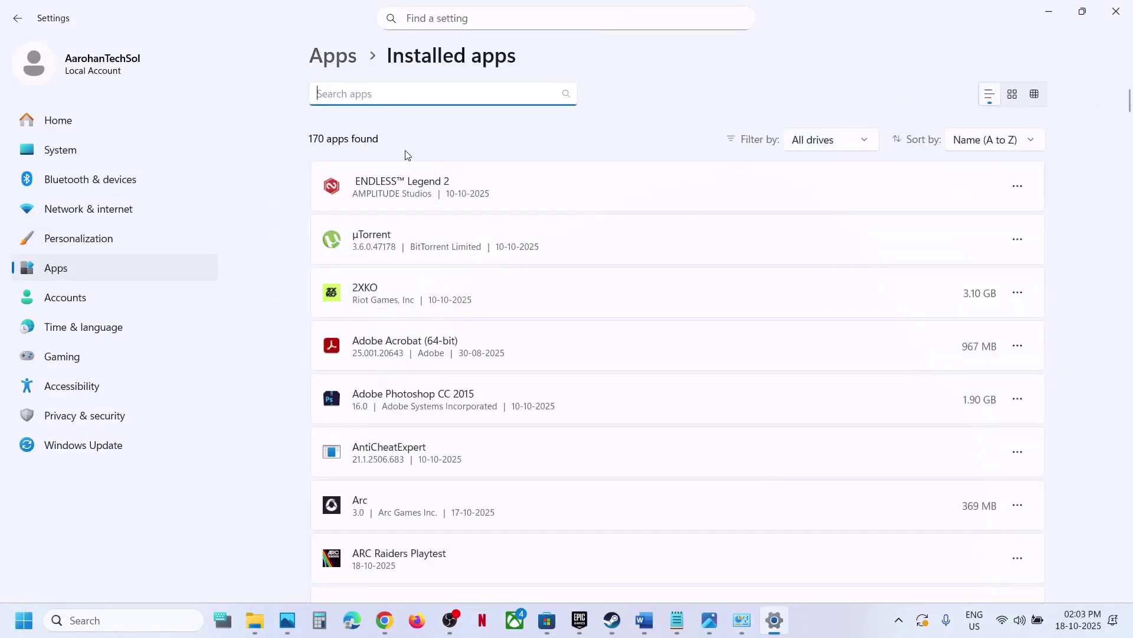
{"action": "scroll", "coordinate": [438, 362], "scroll_direction": "down", "scroll_amount": 4}
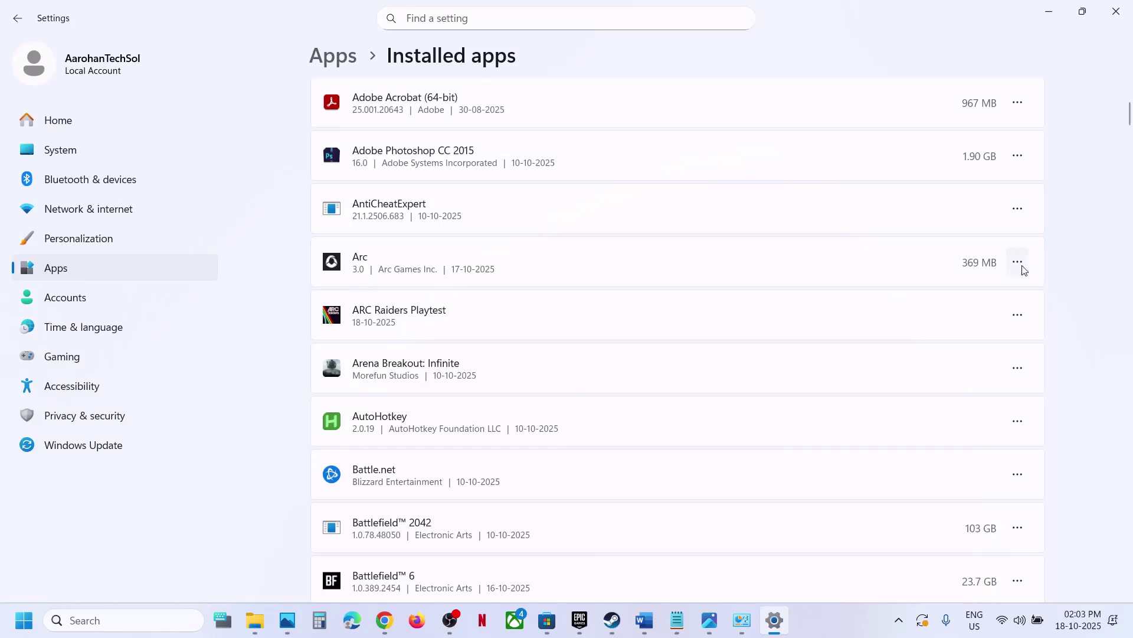
{"action": "left_click", "coordinate": [1018, 262]}
{"action": "left_click", "coordinate": [868, 322]}
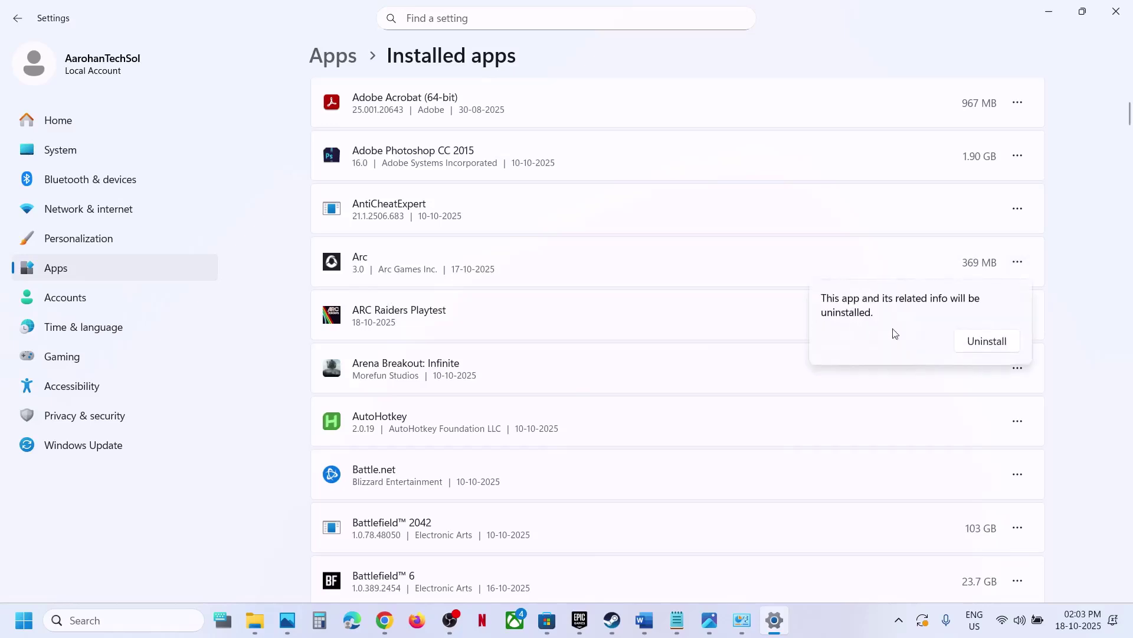
{"action": "left_click", "coordinate": [981, 343]}
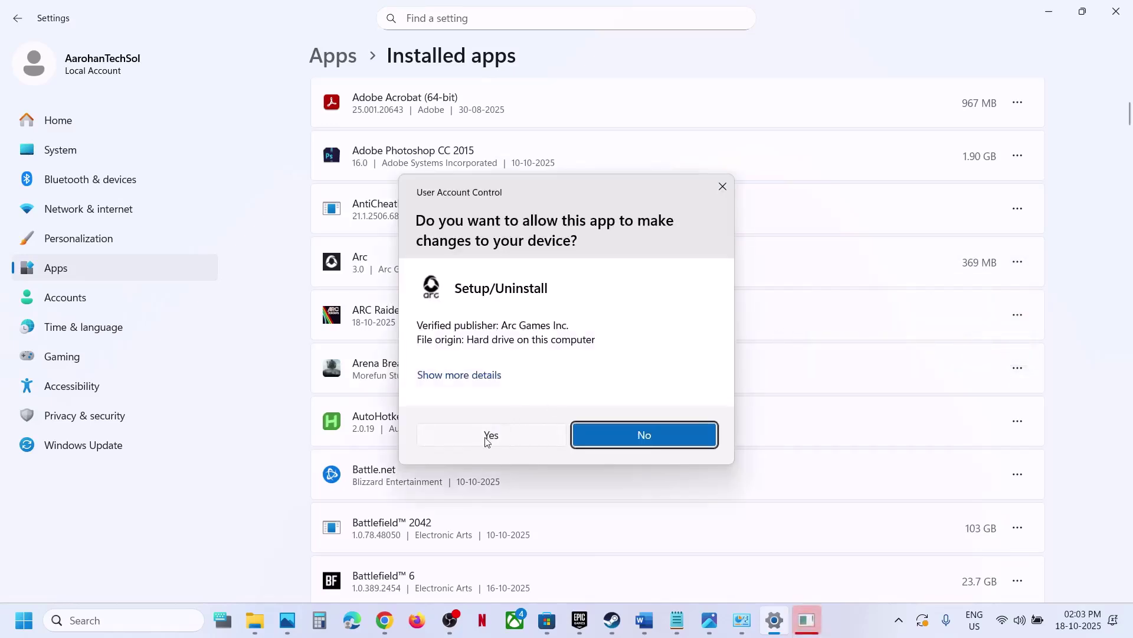
- Approve Arc's complete removal, keeping the games it downloaded and skipping the feedback form
{"action": "left_click", "coordinate": [486, 439]}
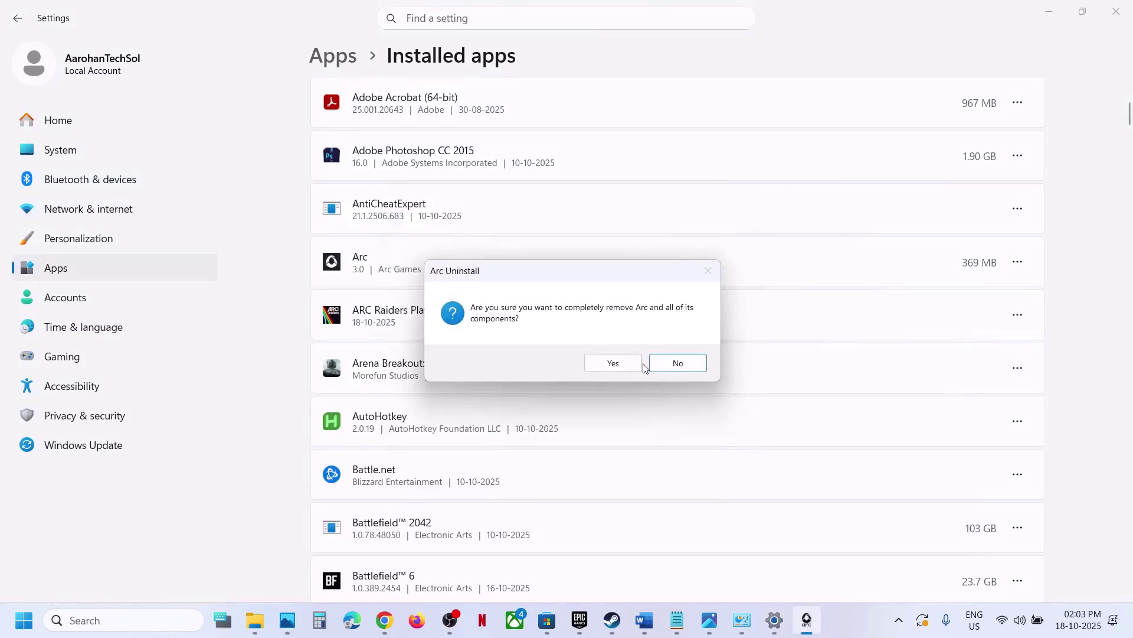
{"action": "left_click", "coordinate": [620, 361]}
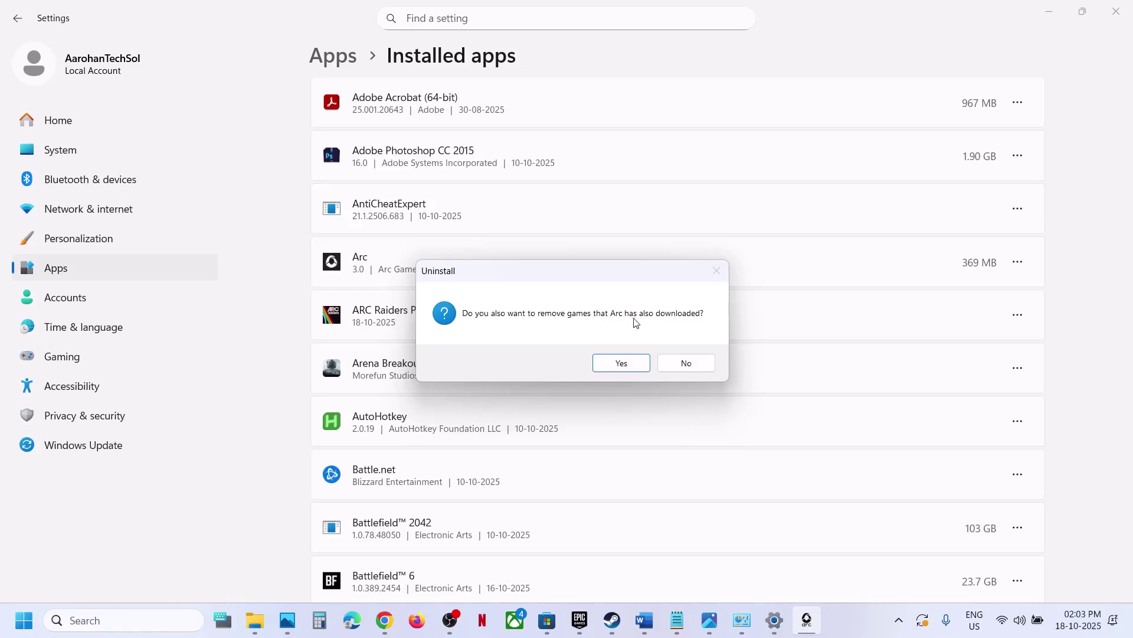
{"action": "left_click", "coordinate": [691, 362]}
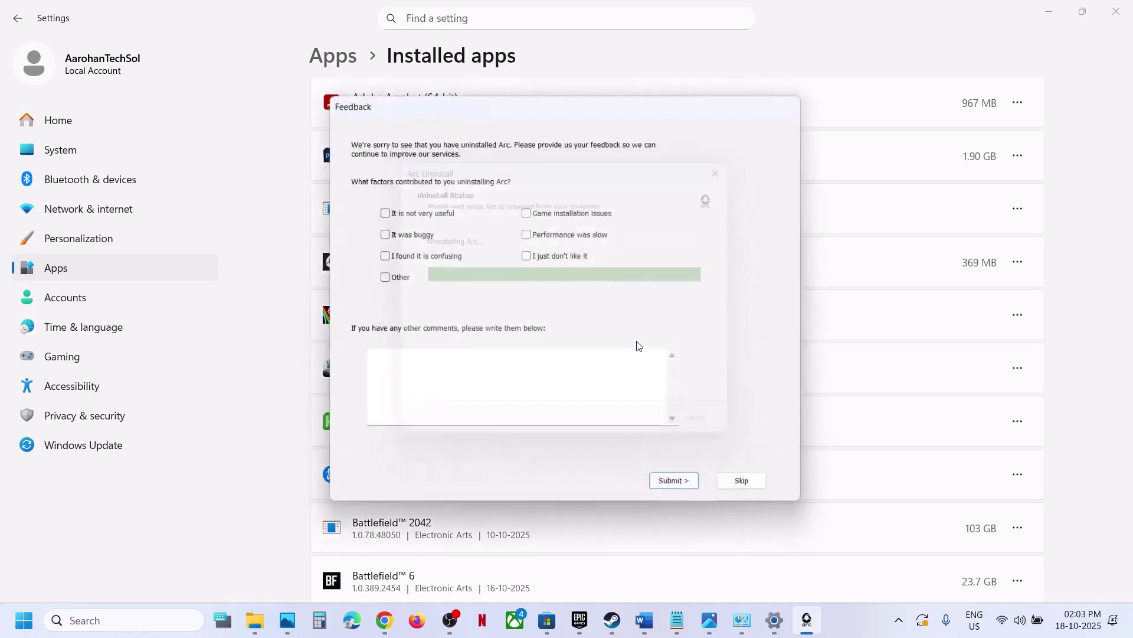
{"action": "left_click", "coordinate": [745, 485]}
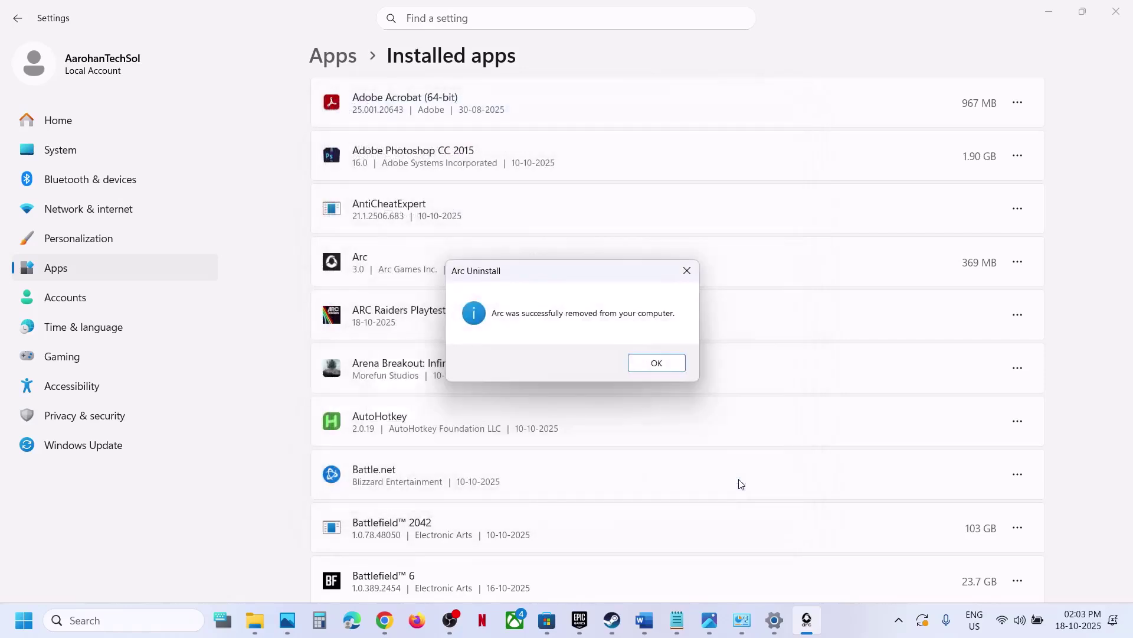
{"action": "left_click", "coordinate": [656, 363]}
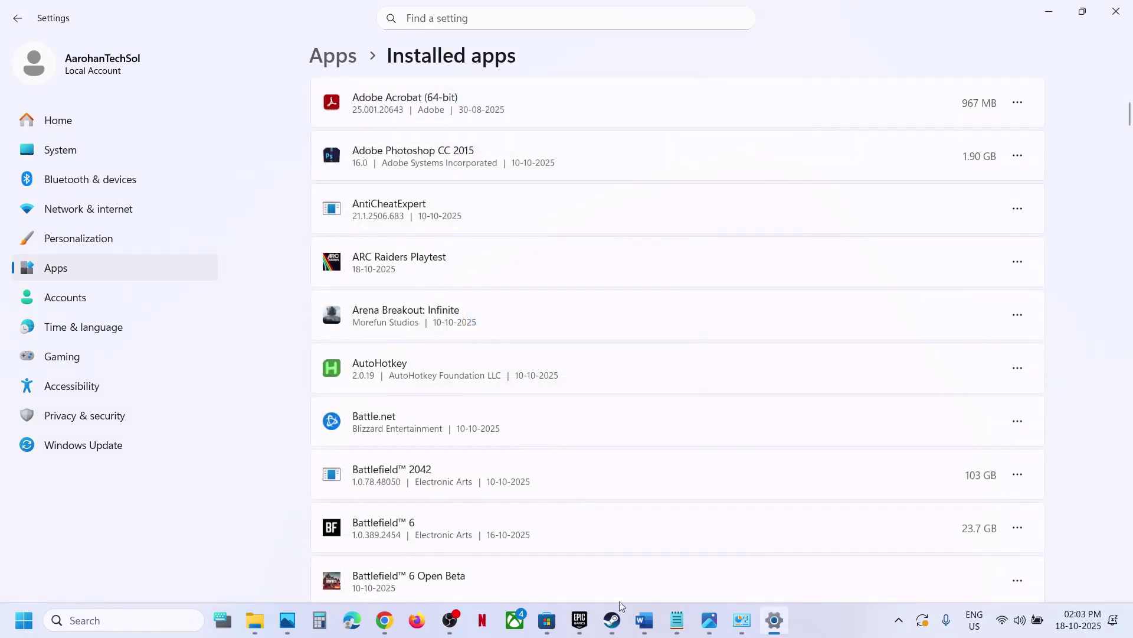
- Switch to Steam, launch Fellowship and allow Arc Setup to make changes to the device
{"action": "left_click", "coordinate": [613, 618]}
{"action": "left_click", "coordinate": [311, 324]}
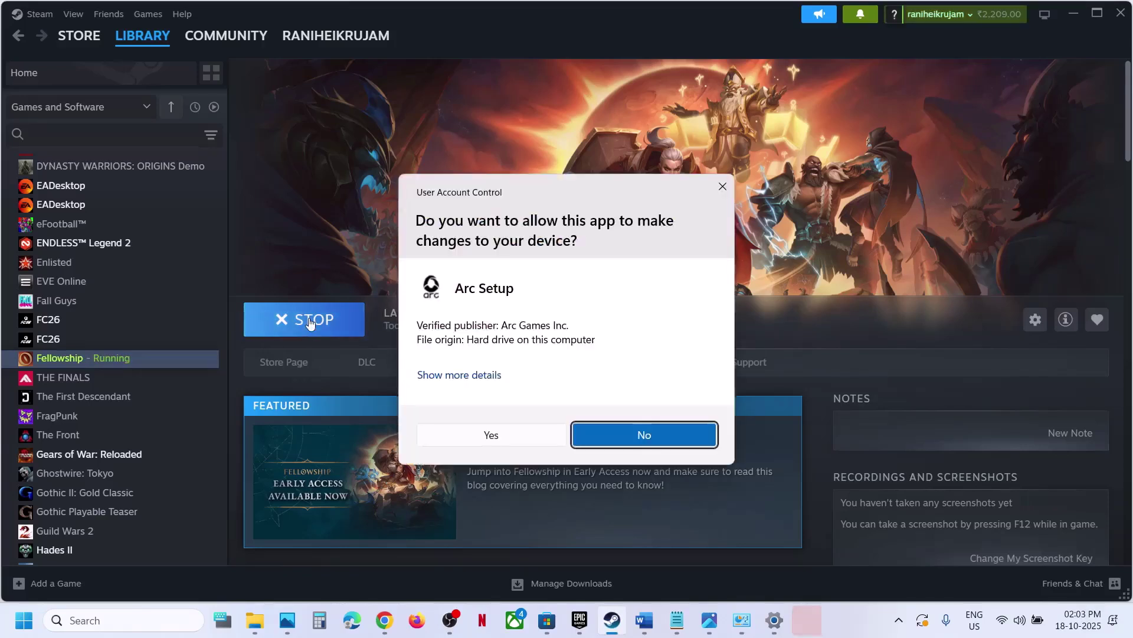
{"action": "left_click", "coordinate": [489, 435]}
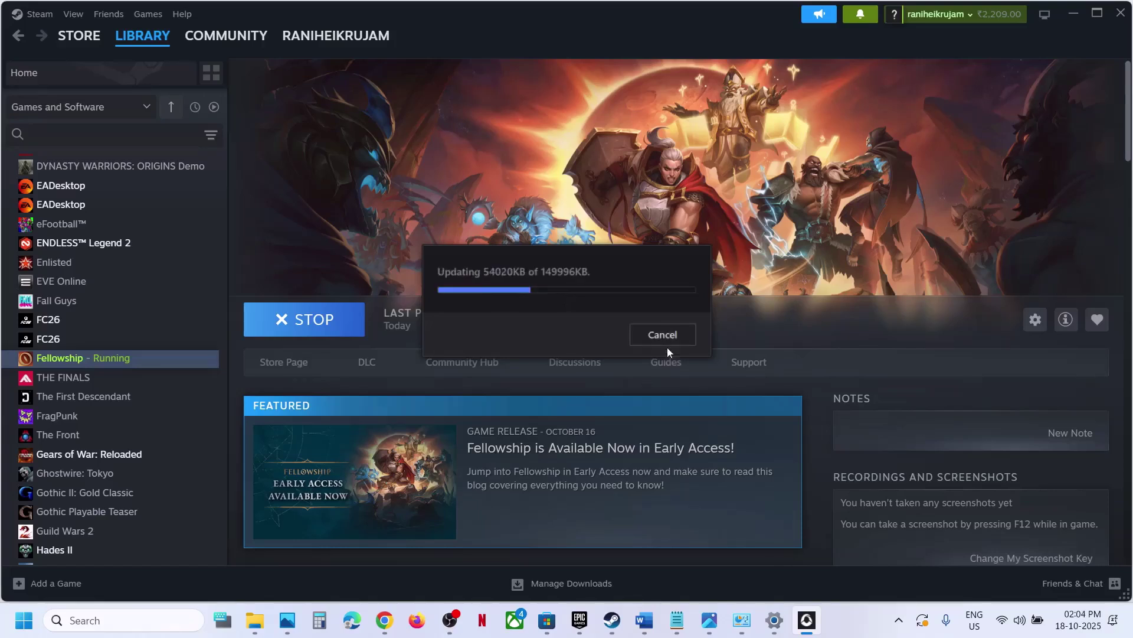
- Return to the Fellowship folder in File Explorer and open fellowship > Binaries > Win64
{"action": "left_click", "coordinate": [645, 621]}
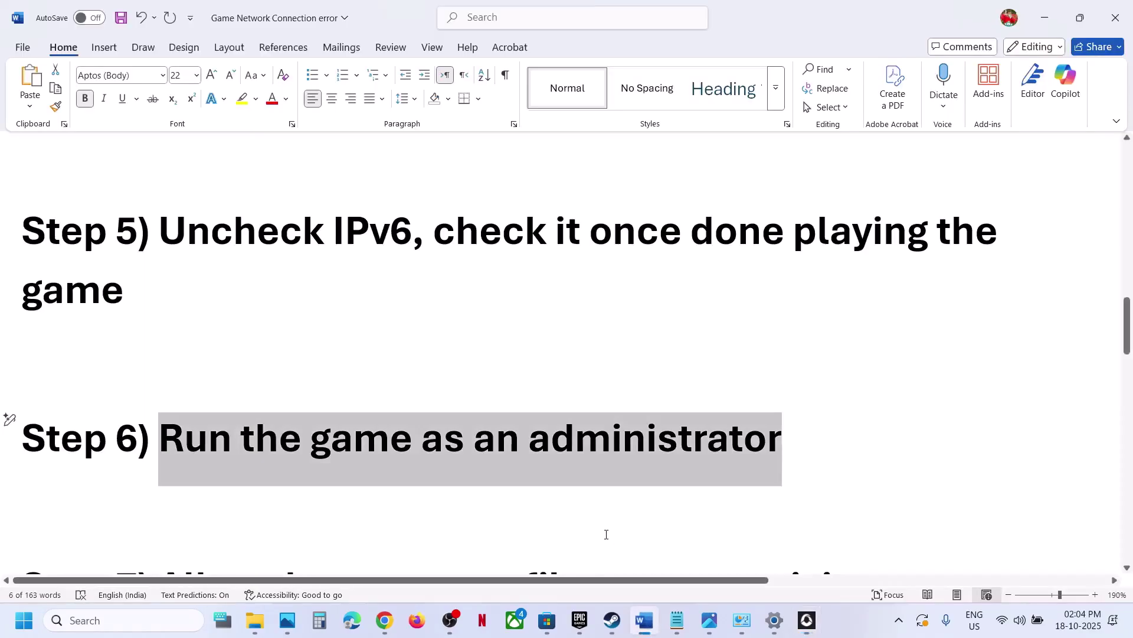
{"action": "left_click", "coordinate": [254, 621]}
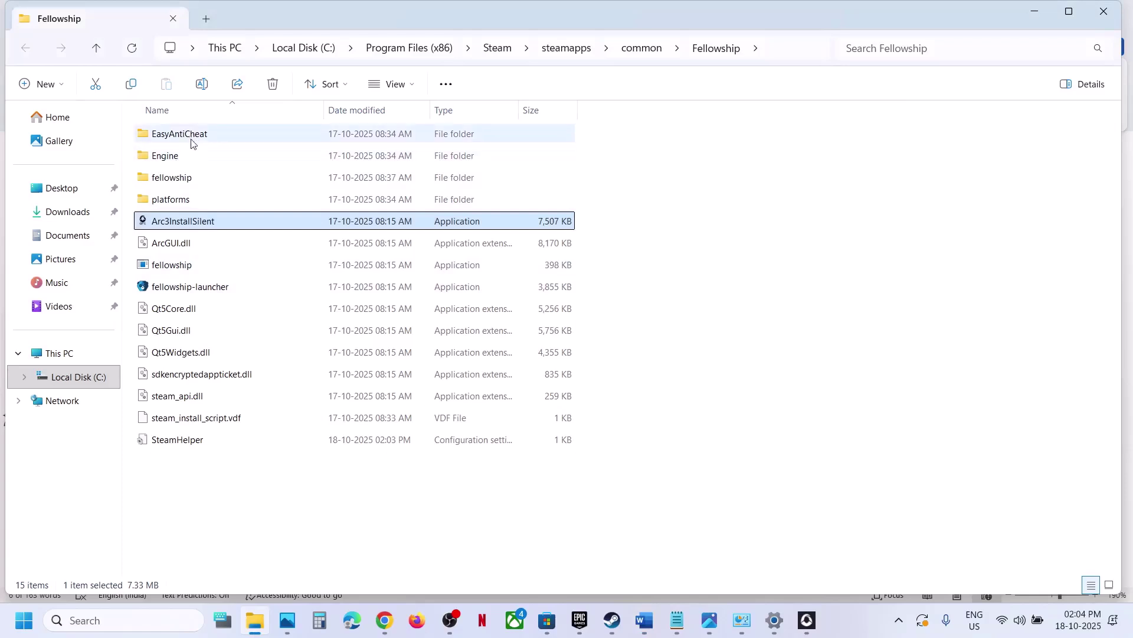
{"action": "double_click", "coordinate": [188, 179]}
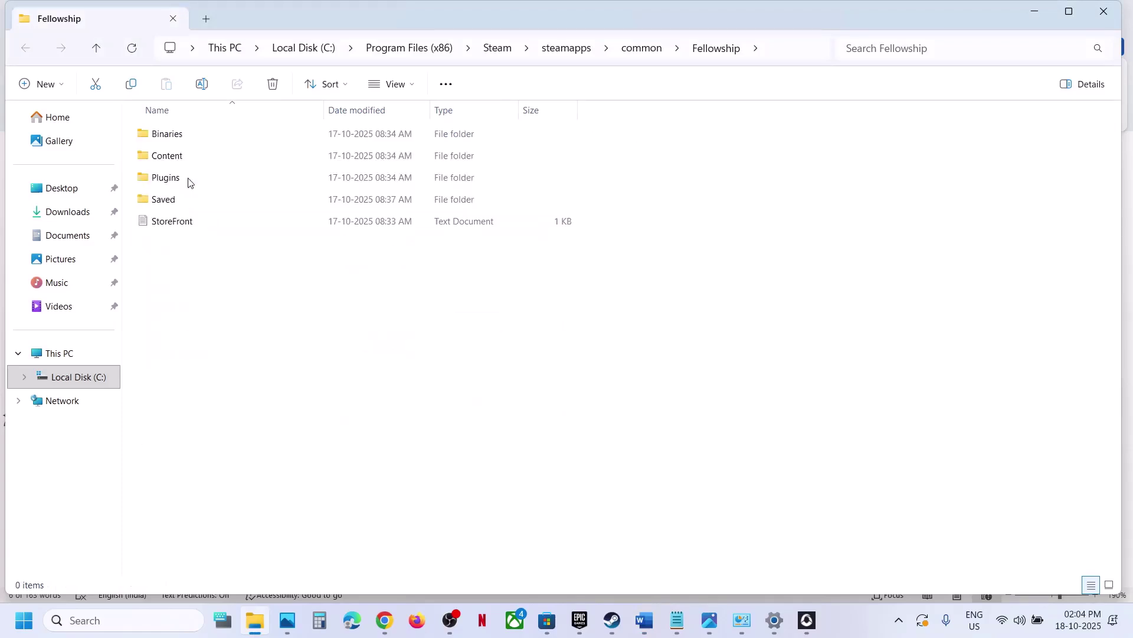
{"action": "double_click", "coordinate": [187, 135]}
{"action": "double_click", "coordinate": [203, 134]}
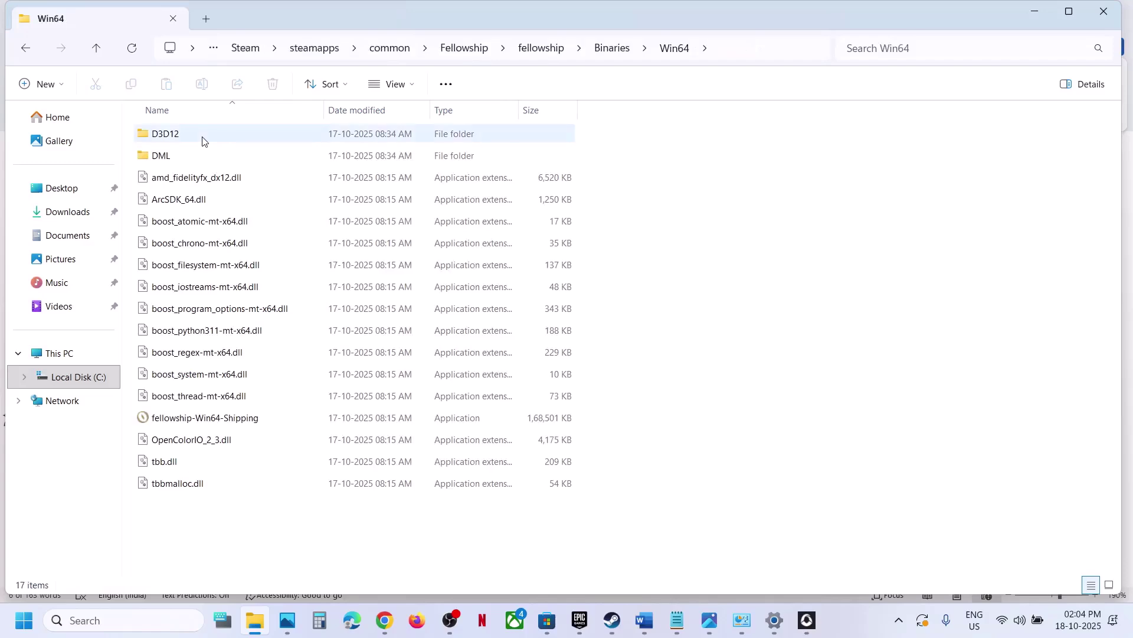
- Run fellowship-Win64-Shipping as an administrator and close the Win64 folder window
{"action": "left_click", "coordinate": [199, 425]}
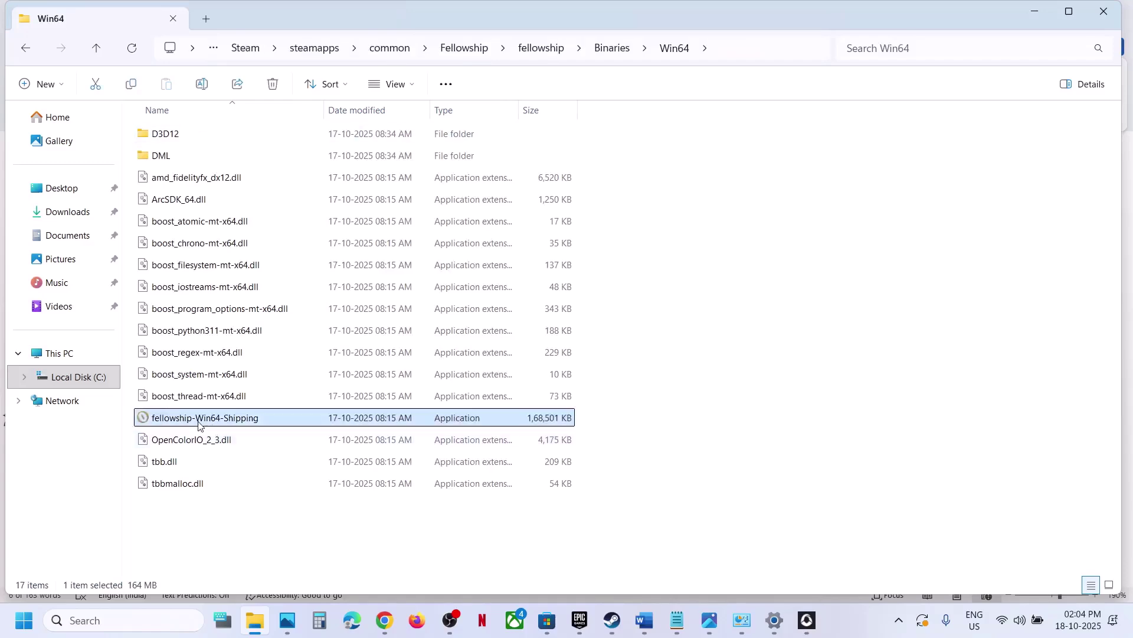
{"action": "right_click", "coordinate": [198, 424]}
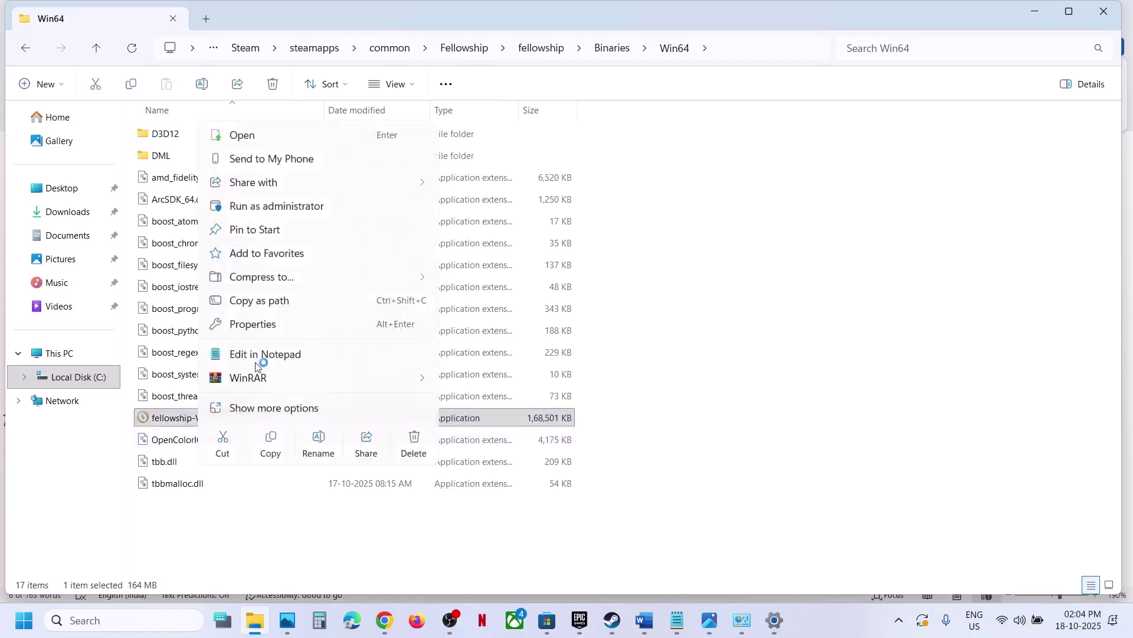
{"action": "left_click", "coordinate": [277, 207]}
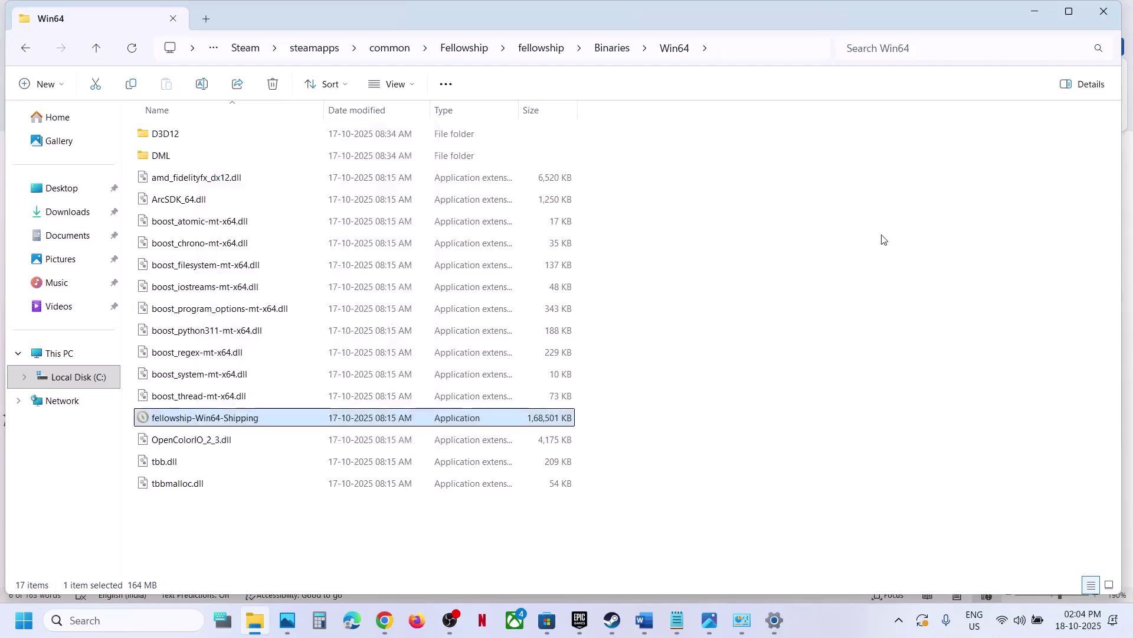
{"action": "left_click", "coordinate": [1092, 18]}
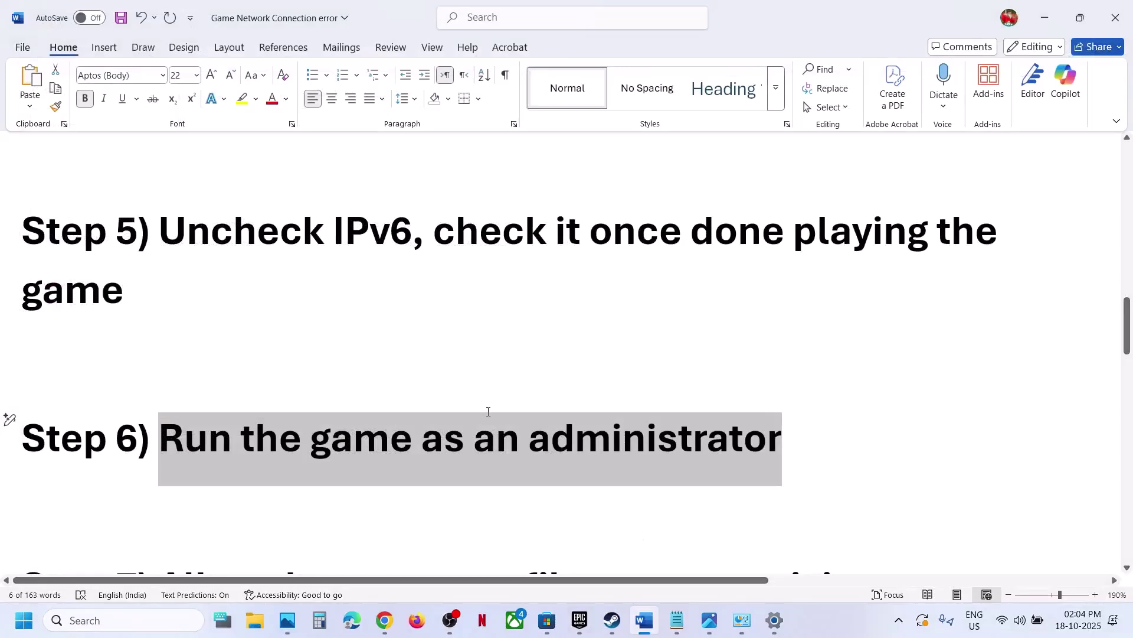
- Close the Fellowship launcher window and bring the Step 7 antivirus instruction into view in the Word notes
{"action": "scroll", "coordinate": [488, 411], "scroll_direction": "down", "scroll_amount": 3}
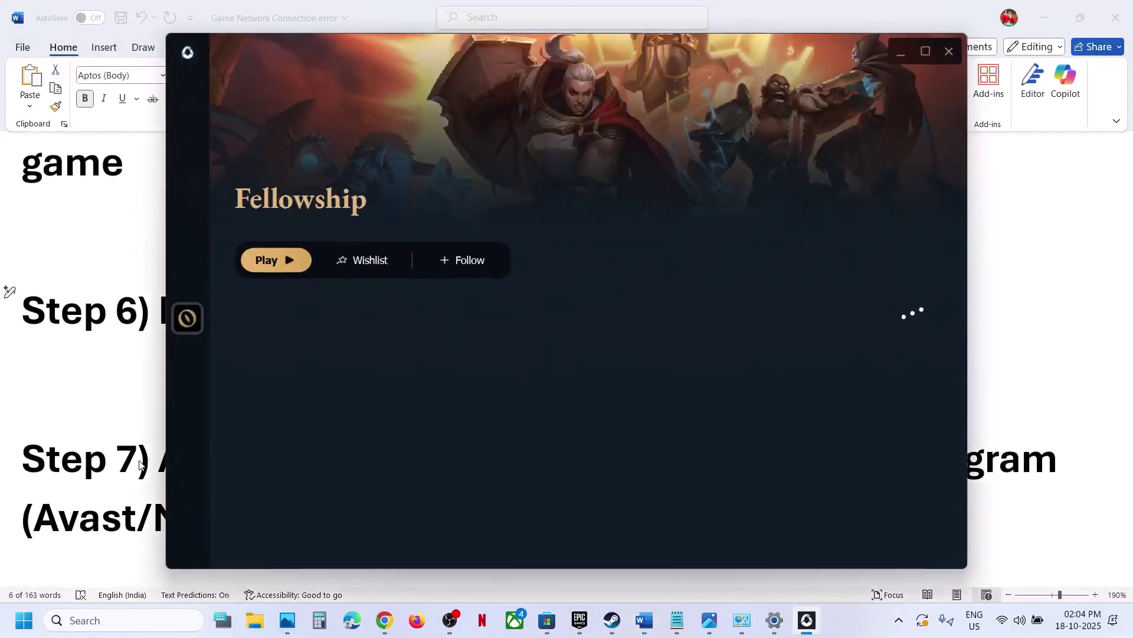
{"action": "left_click", "coordinate": [140, 465]}
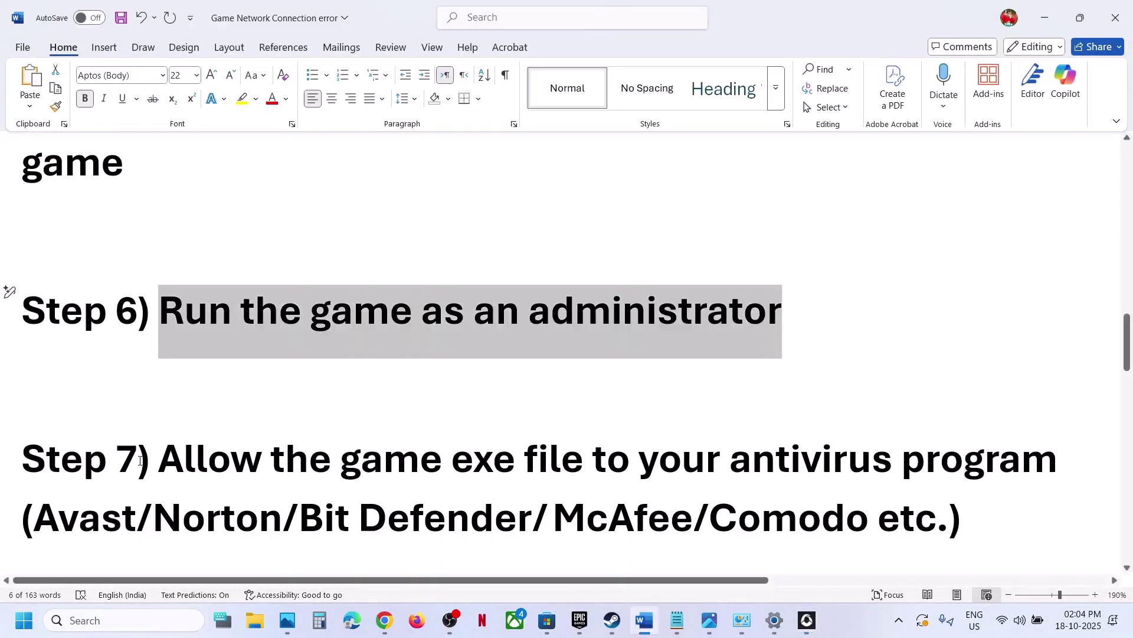
{"action": "left_click", "coordinate": [807, 621]}
{"action": "left_click", "coordinate": [950, 51]}
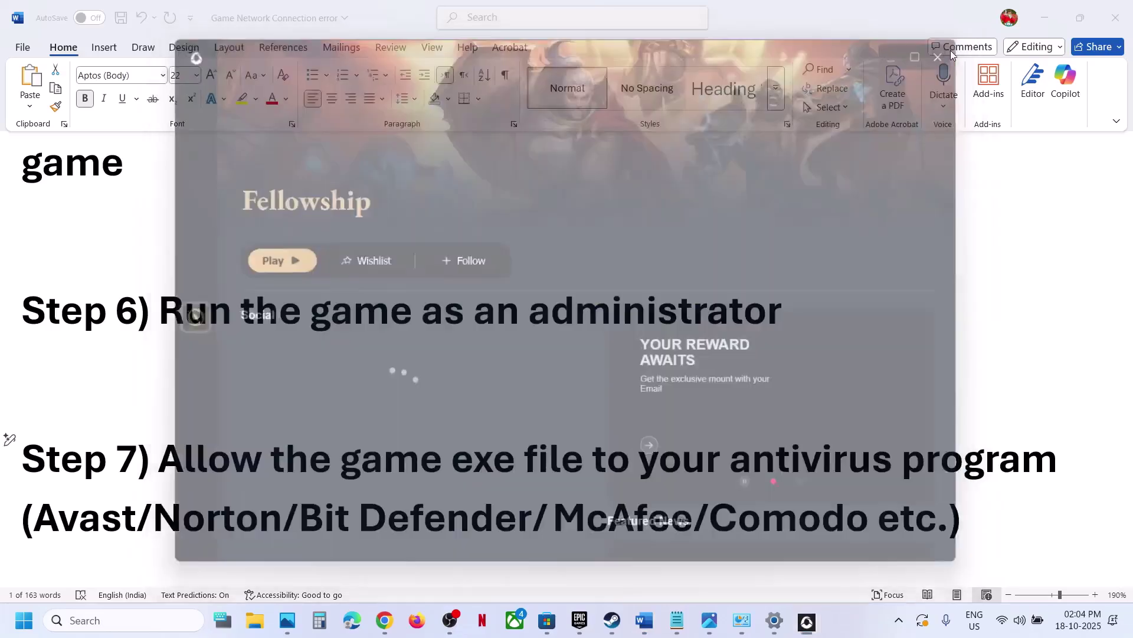
{"action": "scroll", "coordinate": [640, 384], "scroll_direction": "down", "scroll_amount": 1}
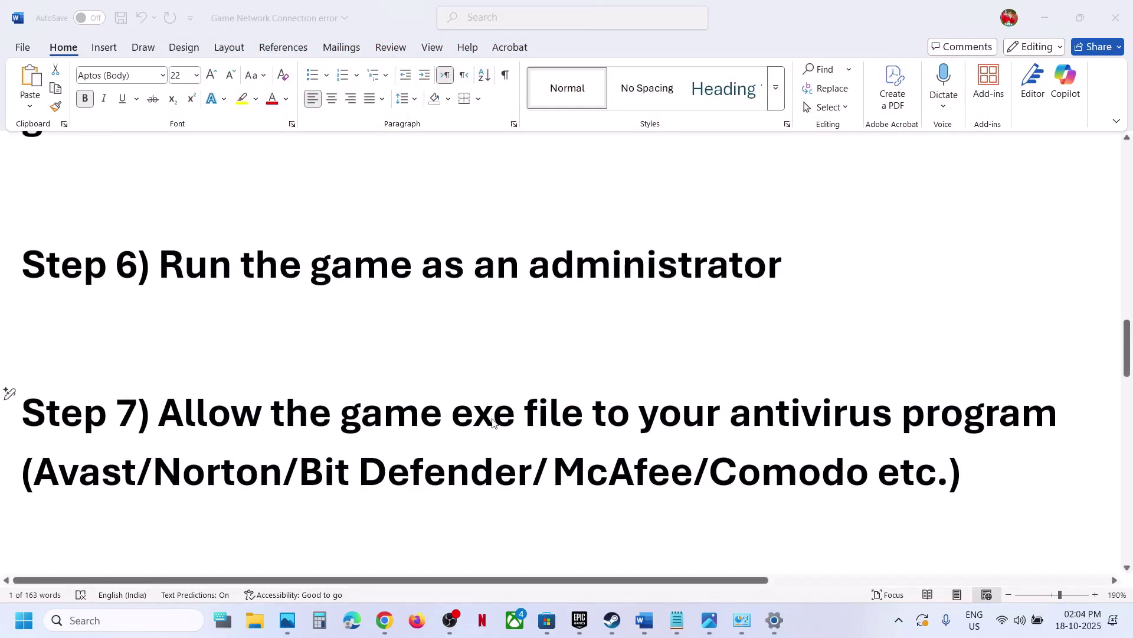
- Switch to Windows Settings and open Virus & threat protection from the Windows Security page
{"action": "key", "text": "alt+Tab"}
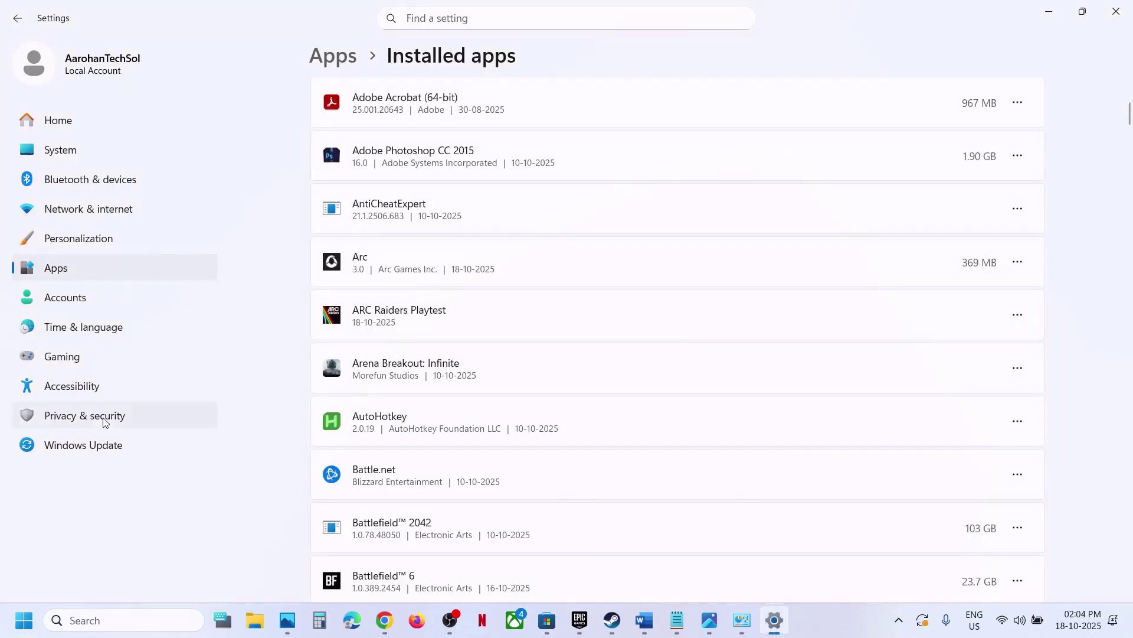
{"action": "left_click", "coordinate": [84, 415]}
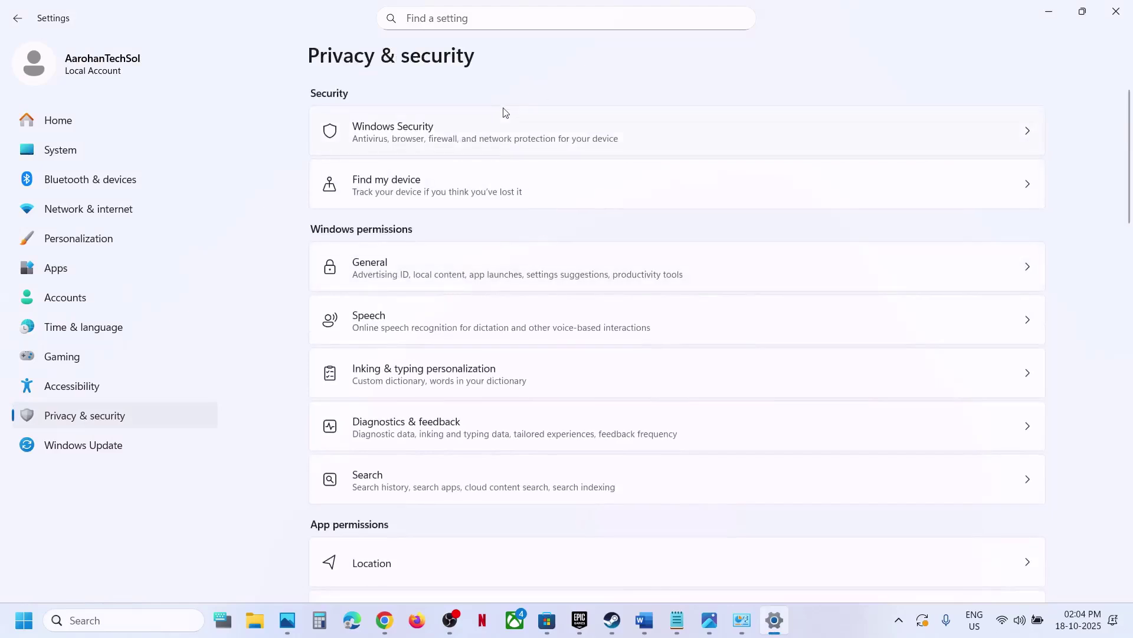
{"action": "left_click", "coordinate": [455, 132]}
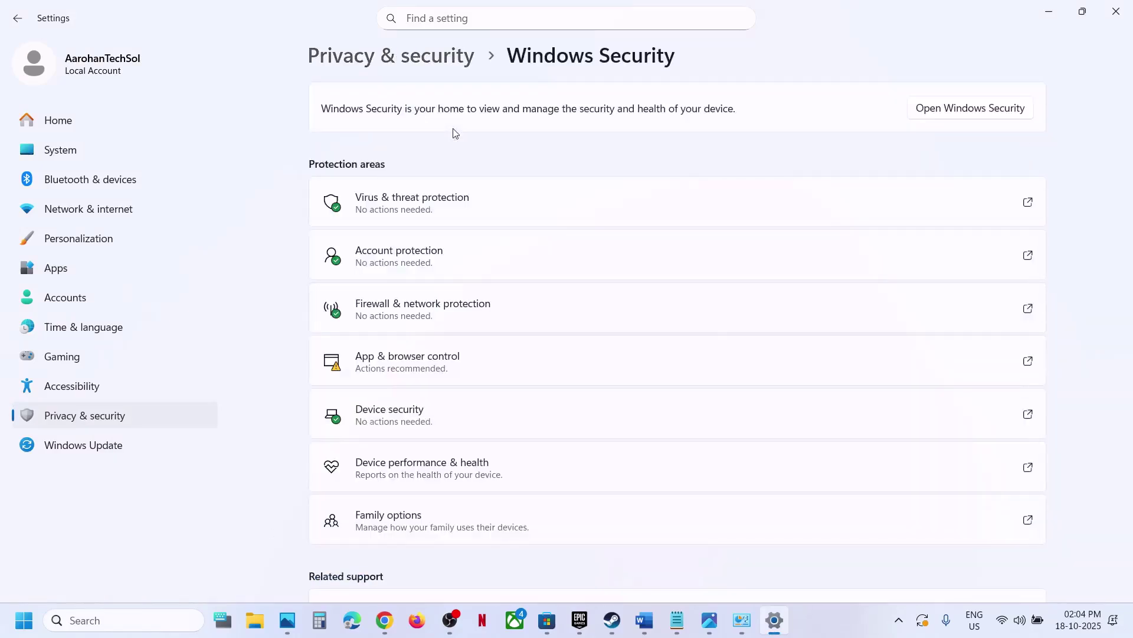
{"action": "left_click", "coordinate": [435, 217]}
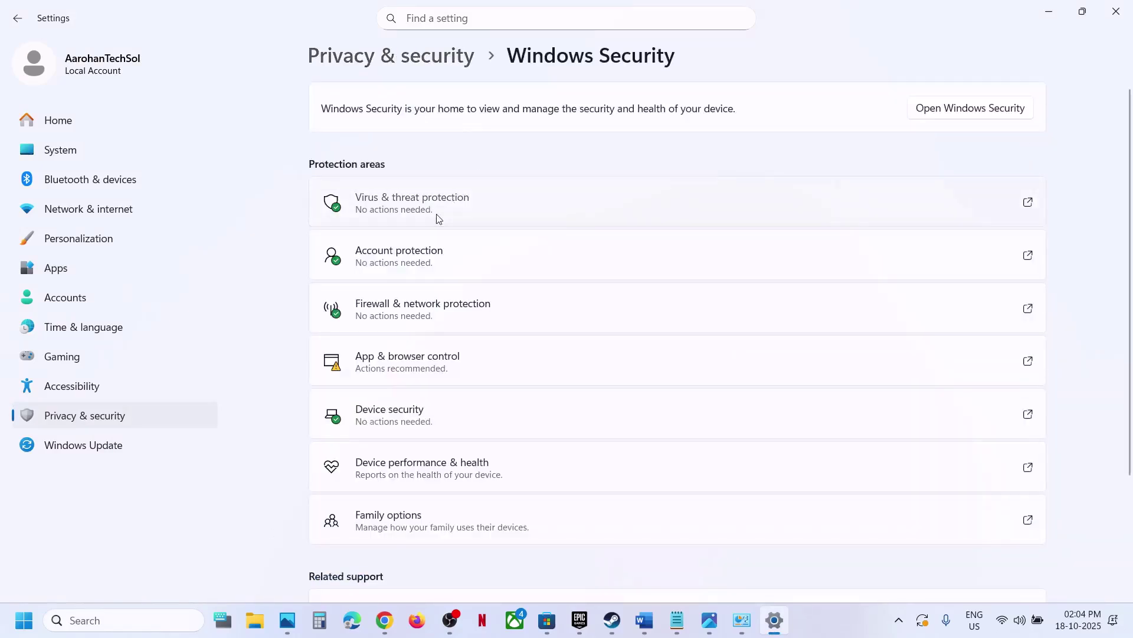
- Open the ransomware protection option for allowing an app through Controlled folder access and grant Windows Security permission
{"action": "scroll", "coordinate": [392, 407], "scroll_direction": "down", "scroll_amount": 3}
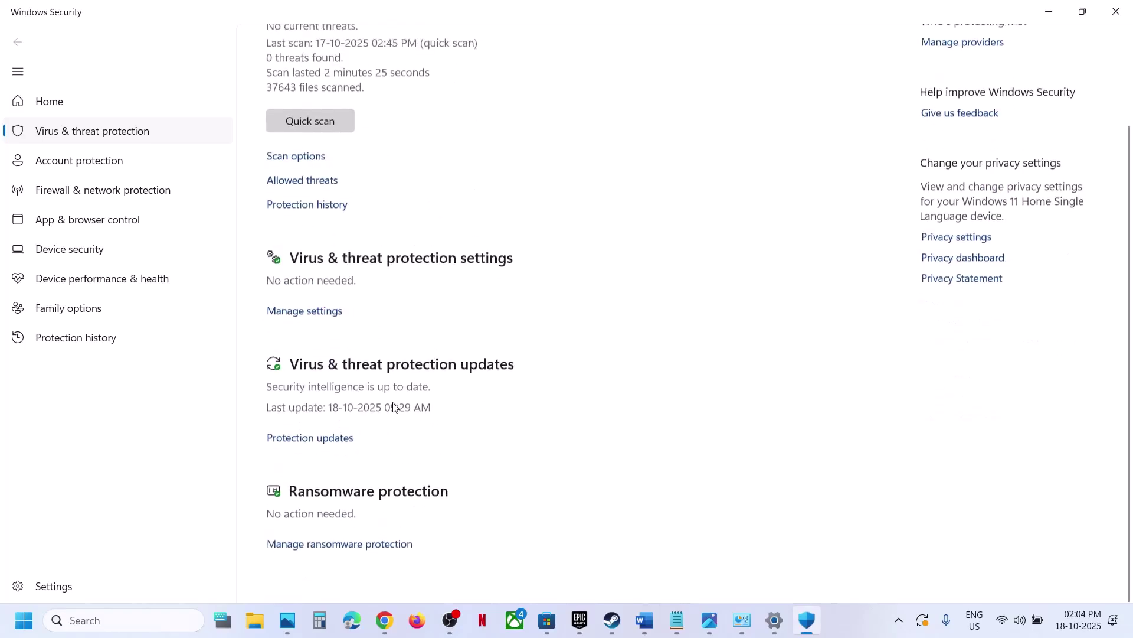
{"action": "left_click", "coordinate": [339, 549]}
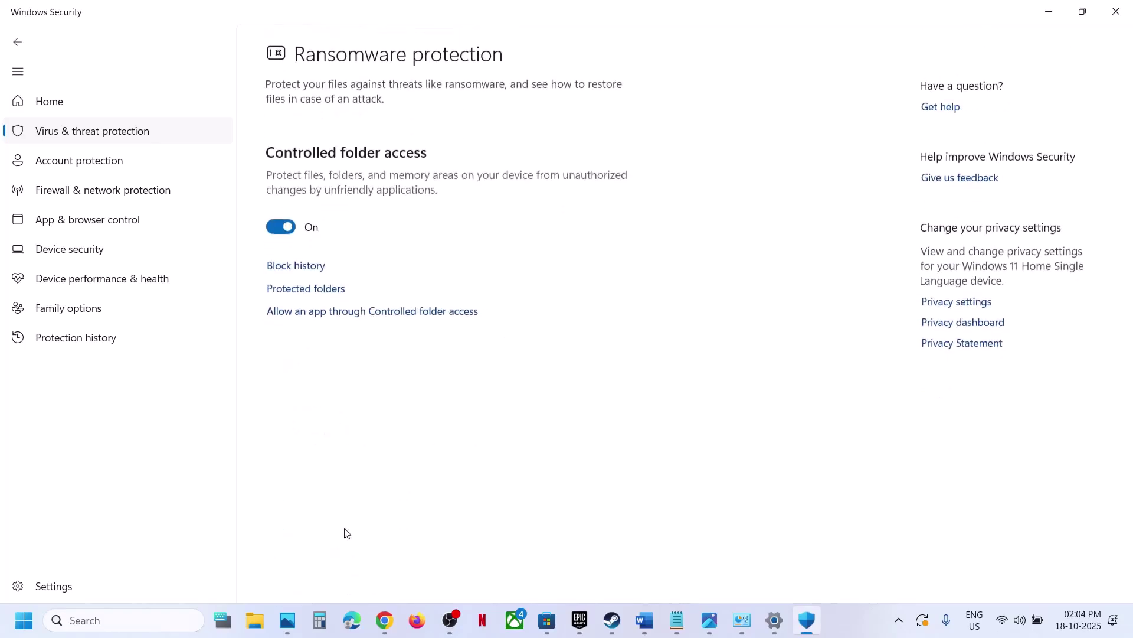
{"action": "left_click", "coordinate": [299, 313]}
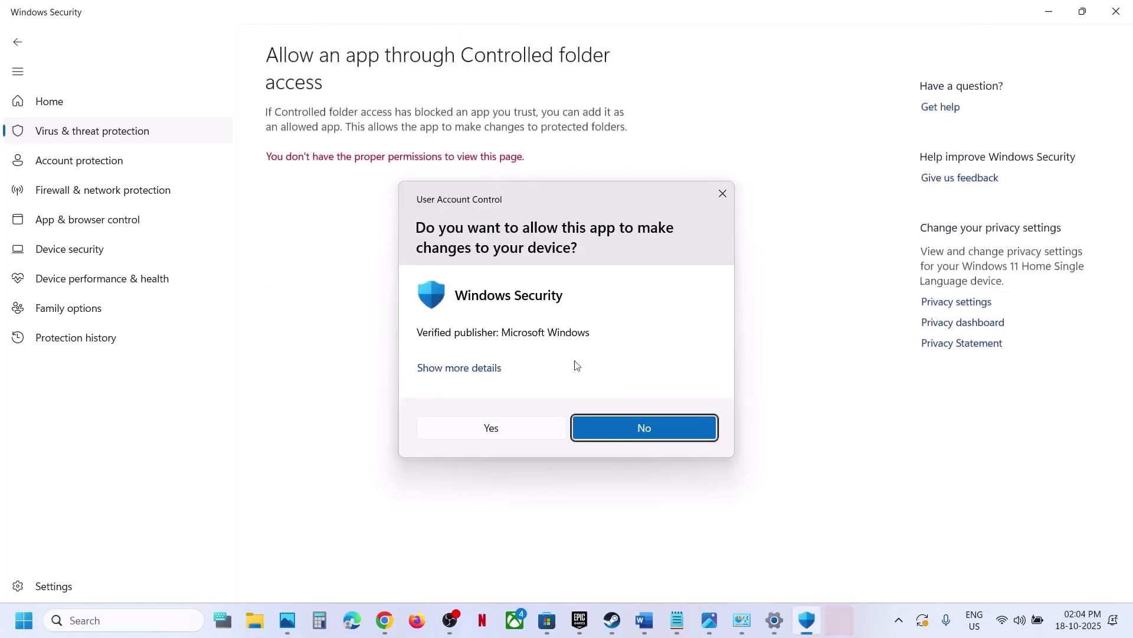
{"action": "left_click", "coordinate": [493, 427]}
- Add Arc3InstallSilent from the Steam common\Fellowship folder as an allowed app for Controlled folder access
{"action": "scroll", "coordinate": [356, 170], "scroll_direction": "down", "scroll_amount": 2}
{"action": "left_click", "coordinate": [348, 62]}
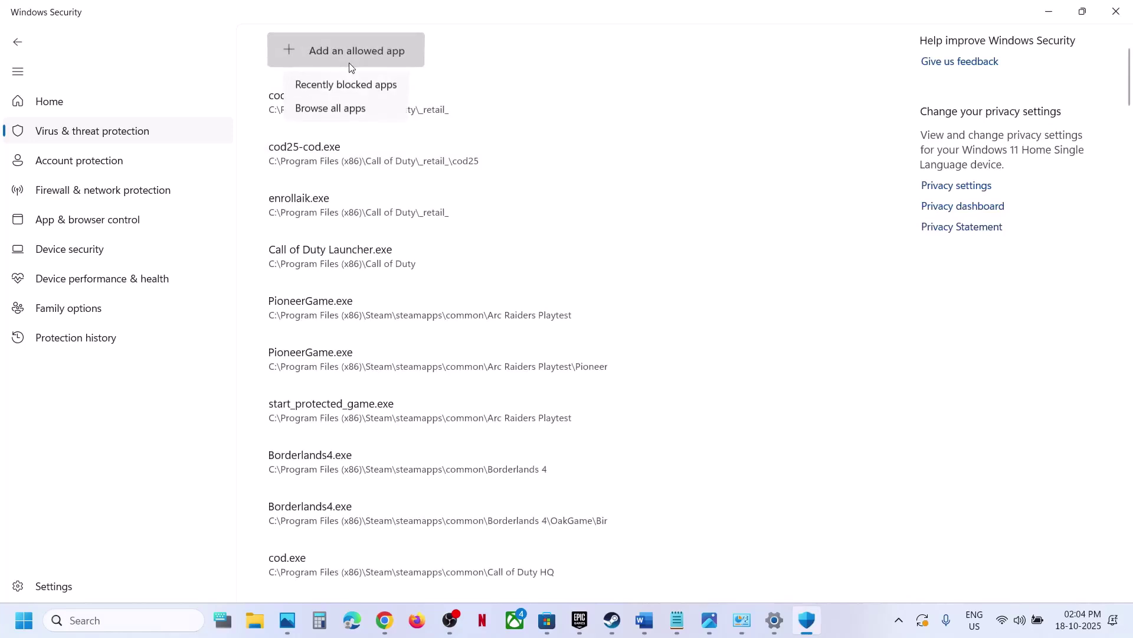
{"action": "left_click", "coordinate": [336, 110]}
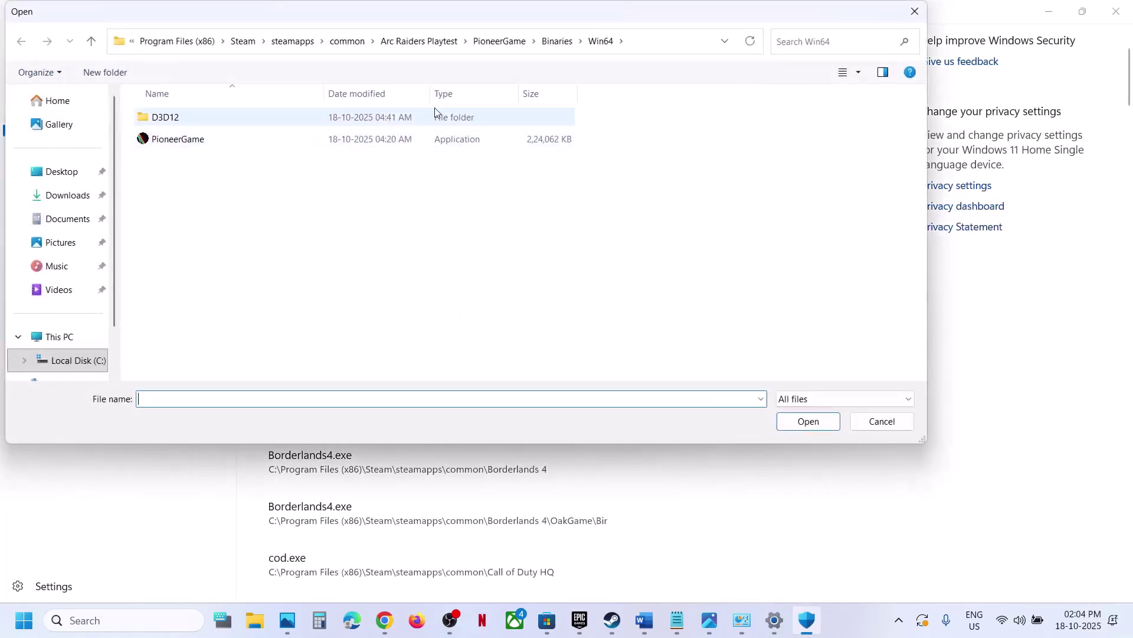
{"action": "left_click", "coordinate": [347, 41]}
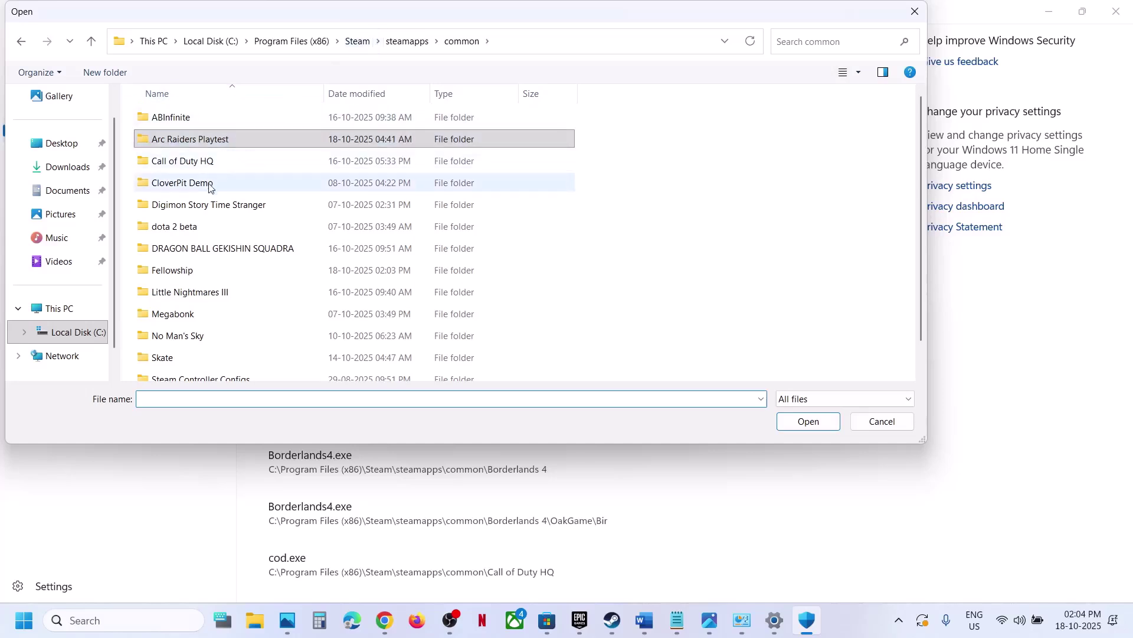
{"action": "double_click", "coordinate": [188, 270]}
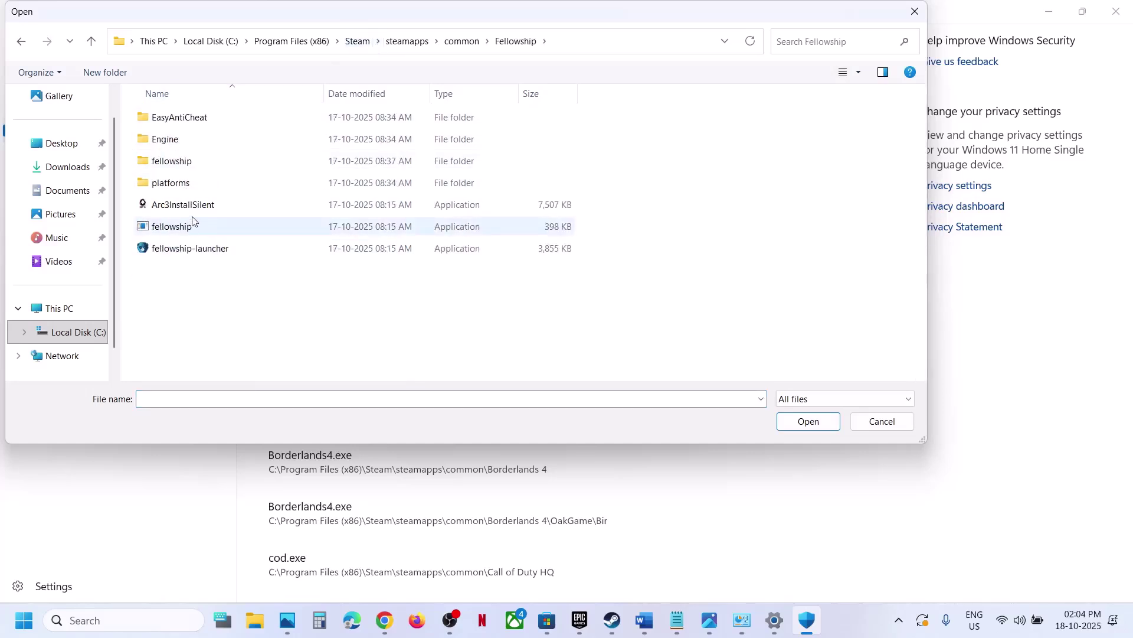
{"action": "left_click", "coordinate": [184, 207]}
{"action": "left_click", "coordinate": [802, 422]}
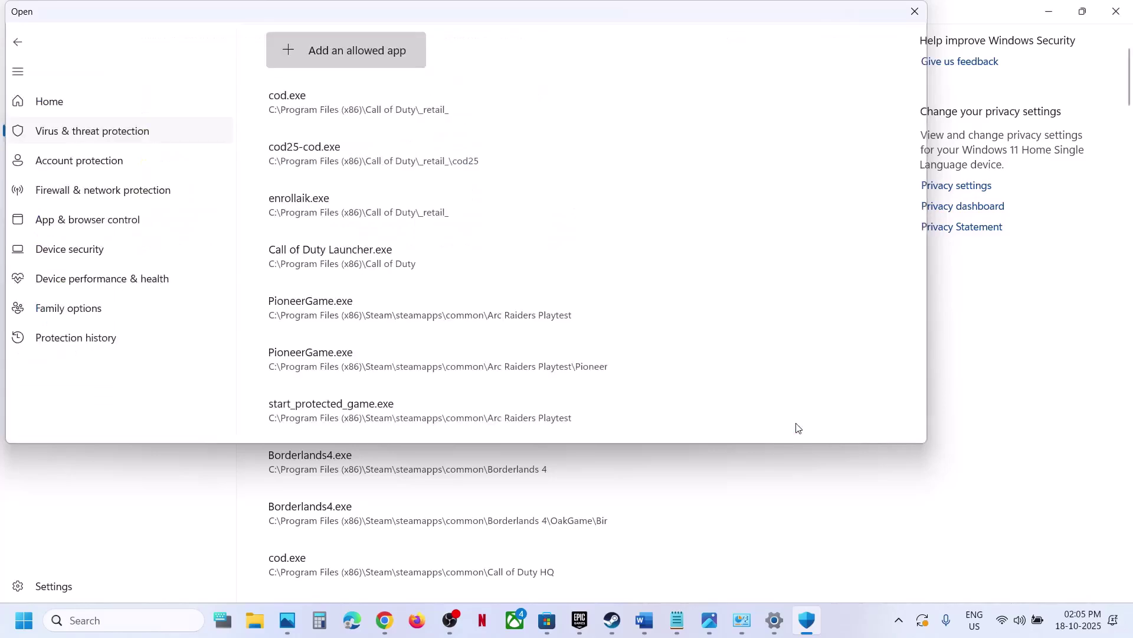
- Add the fellowship application from the Fellowship folder as an allowed app for Controlled folder access
{"action": "left_click", "coordinate": [356, 51]}
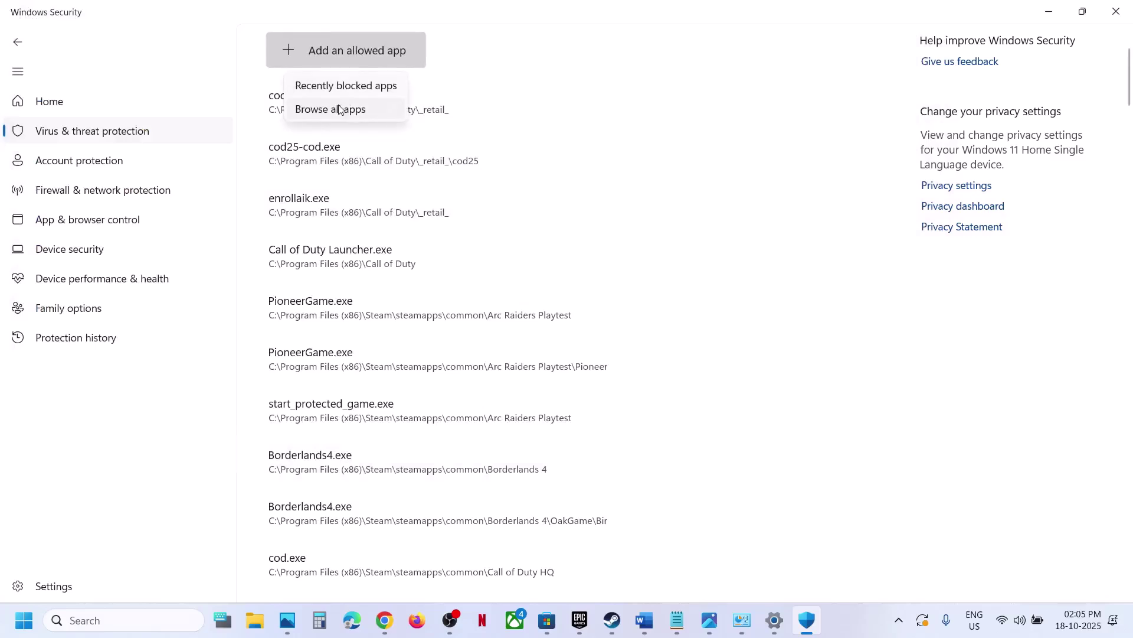
{"action": "left_click", "coordinate": [340, 109]}
{"action": "left_click", "coordinate": [175, 230]}
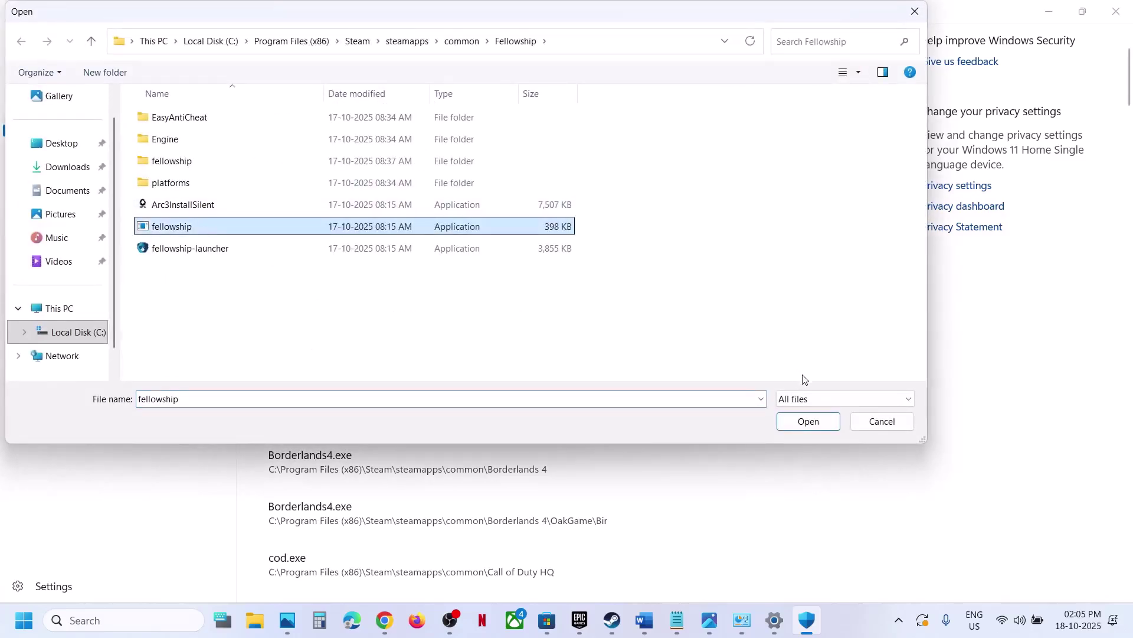
{"action": "left_click", "coordinate": [807, 421]}
- Add fellowship-launcher from the Fellowship folder as an allowed app for Controlled folder access
{"action": "left_click", "coordinate": [356, 59]}
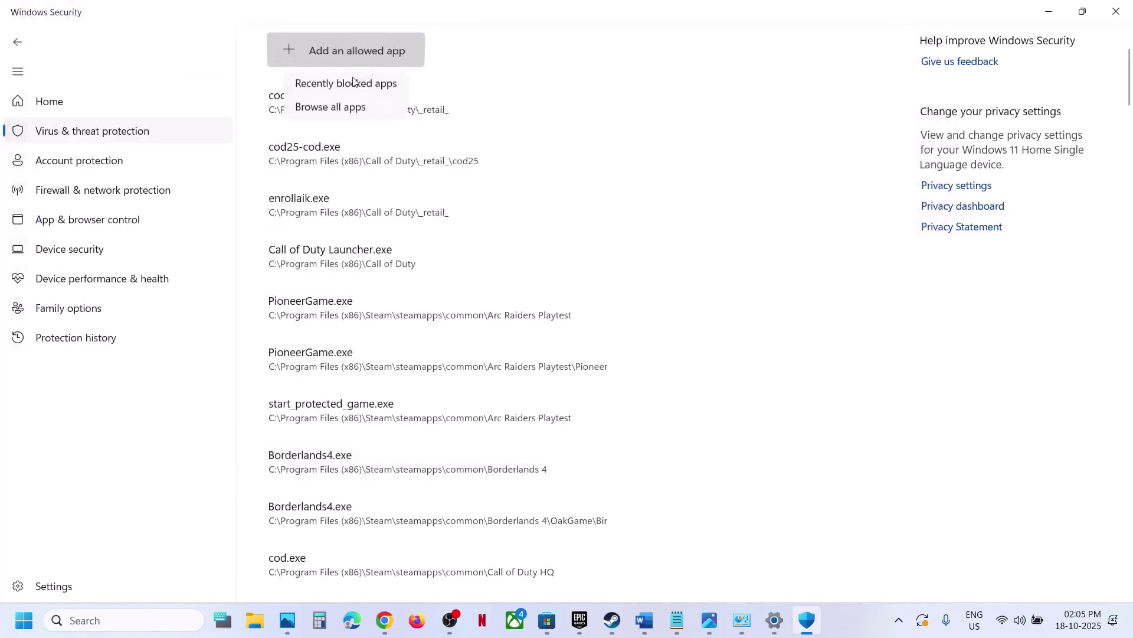
{"action": "left_click", "coordinate": [326, 108]}
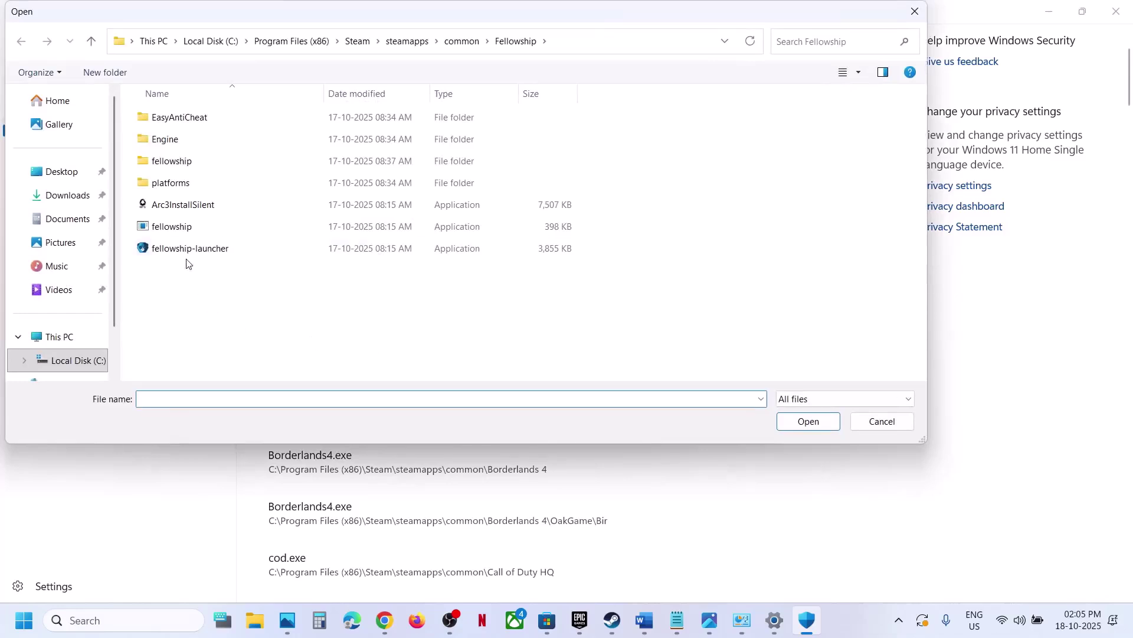
{"action": "left_click", "coordinate": [189, 250]}
{"action": "left_click", "coordinate": [802, 427]}
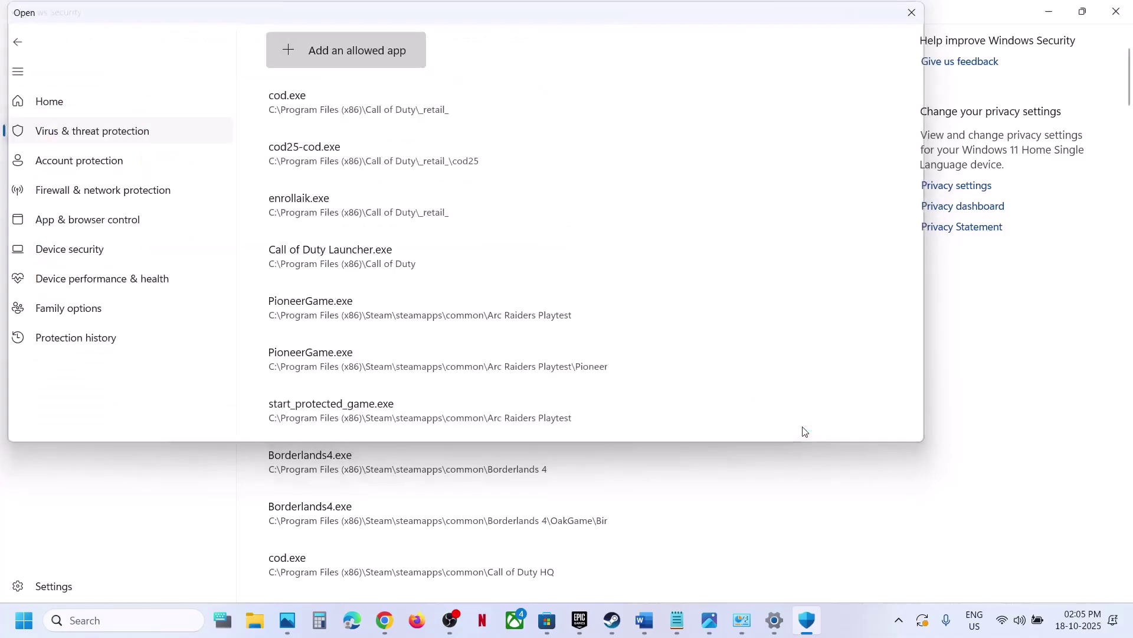
- Add fellowship-Win64-Shipping from fellowship\Binaries\Win64 as an allowed app for Controlled folder access
{"action": "left_click", "coordinate": [313, 55]}
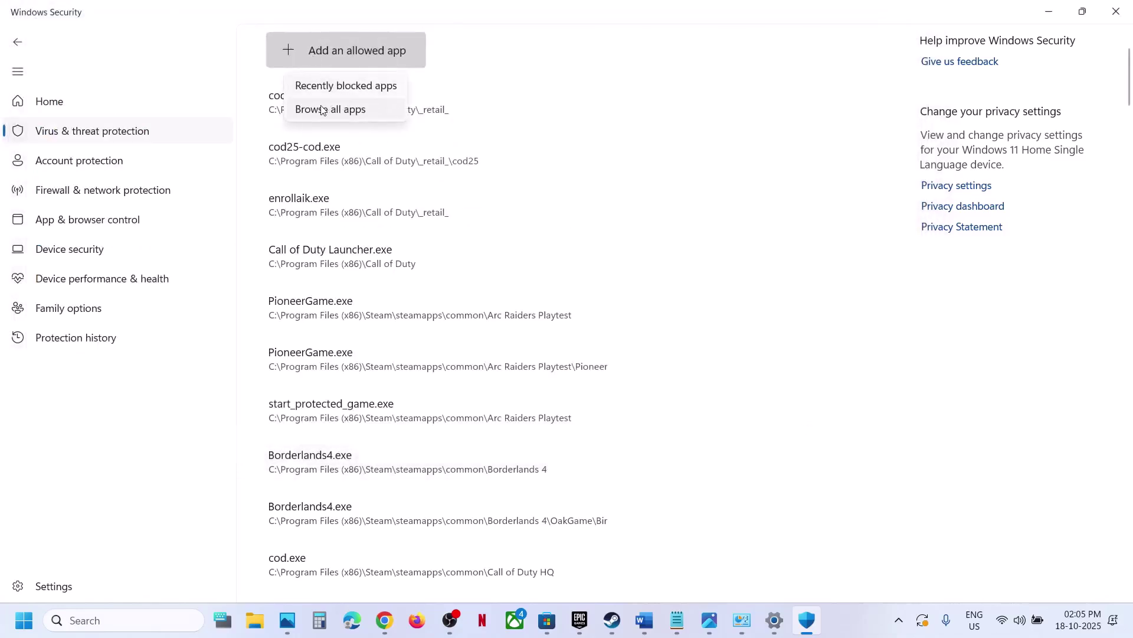
{"action": "left_click", "coordinate": [328, 109]}
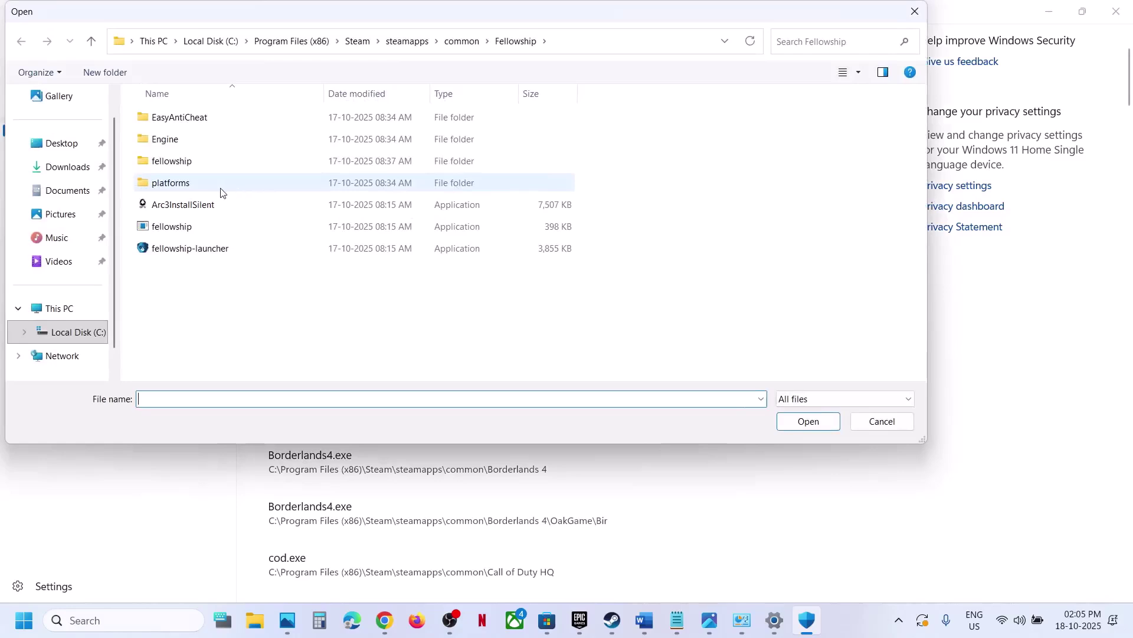
{"action": "double_click", "coordinate": [176, 165]}
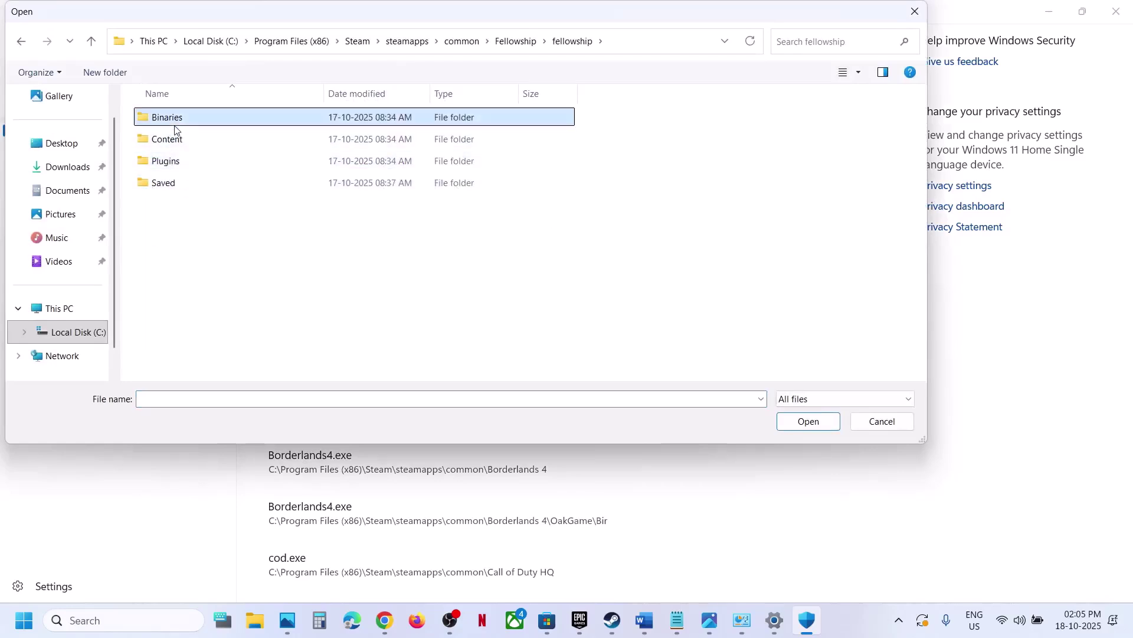
{"action": "double_click", "coordinate": [171, 118]}
{"action": "double_click", "coordinate": [176, 118]}
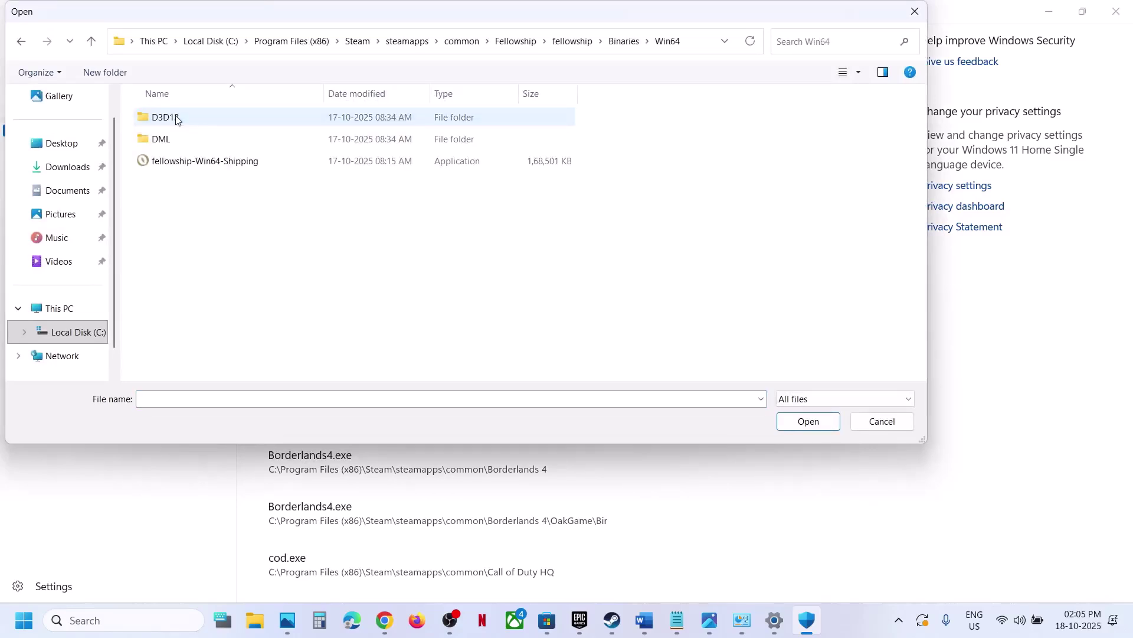
{"action": "left_click", "coordinate": [210, 164]}
{"action": "left_click", "coordinate": [809, 421]}
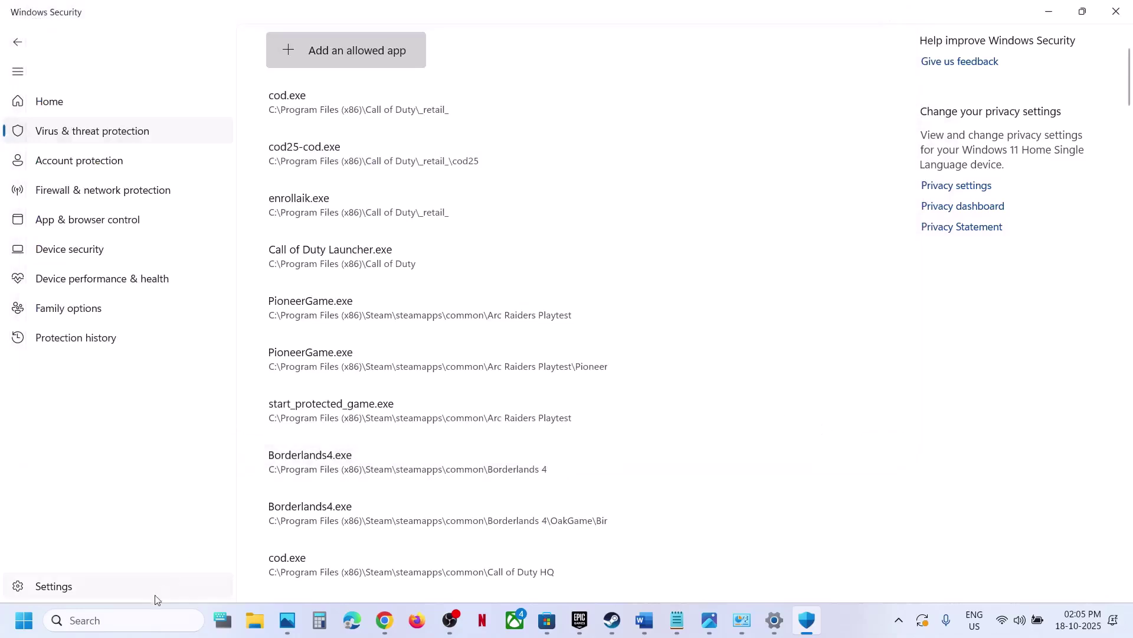
- Switch to Control Panel, open Windows Defender Firewall's allowed apps under System and Security, and unlock its settings for changes
{"action": "left_click", "coordinate": [127, 618]}
{"action": "type", "text": "control"}
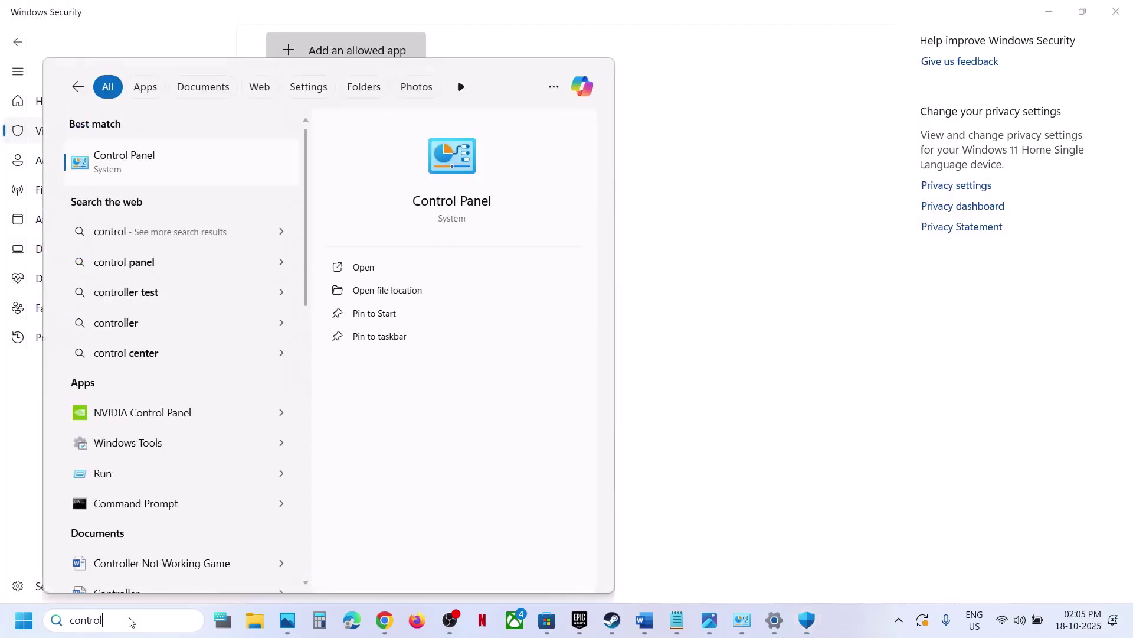
{"action": "key", "text": "Return"}
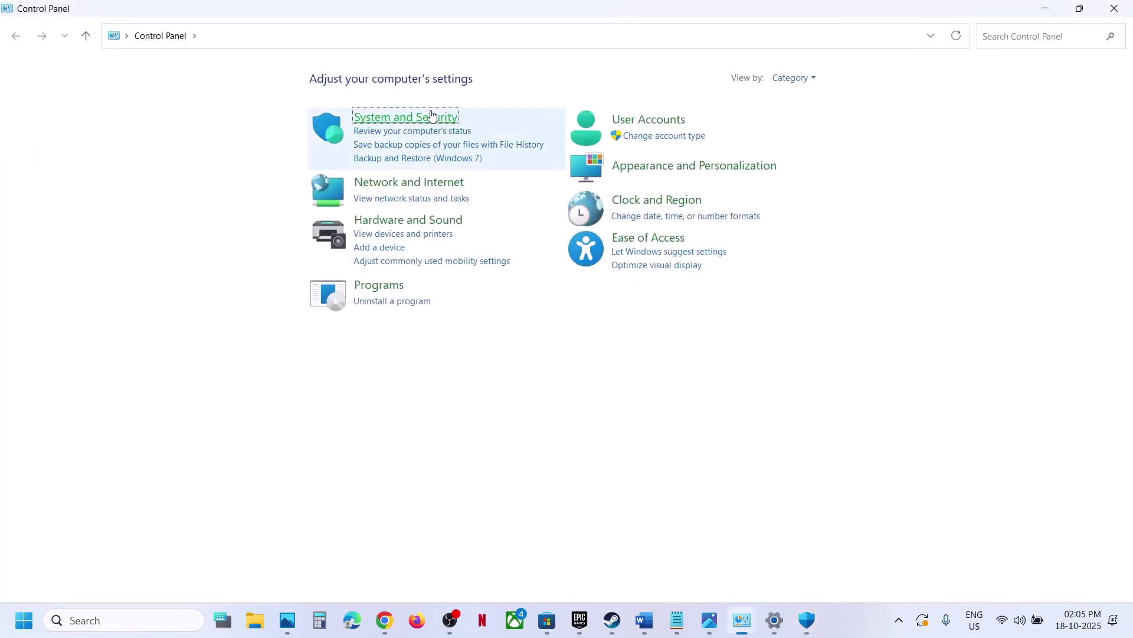
{"action": "left_click", "coordinate": [435, 117]}
{"action": "left_click", "coordinate": [230, 129]}
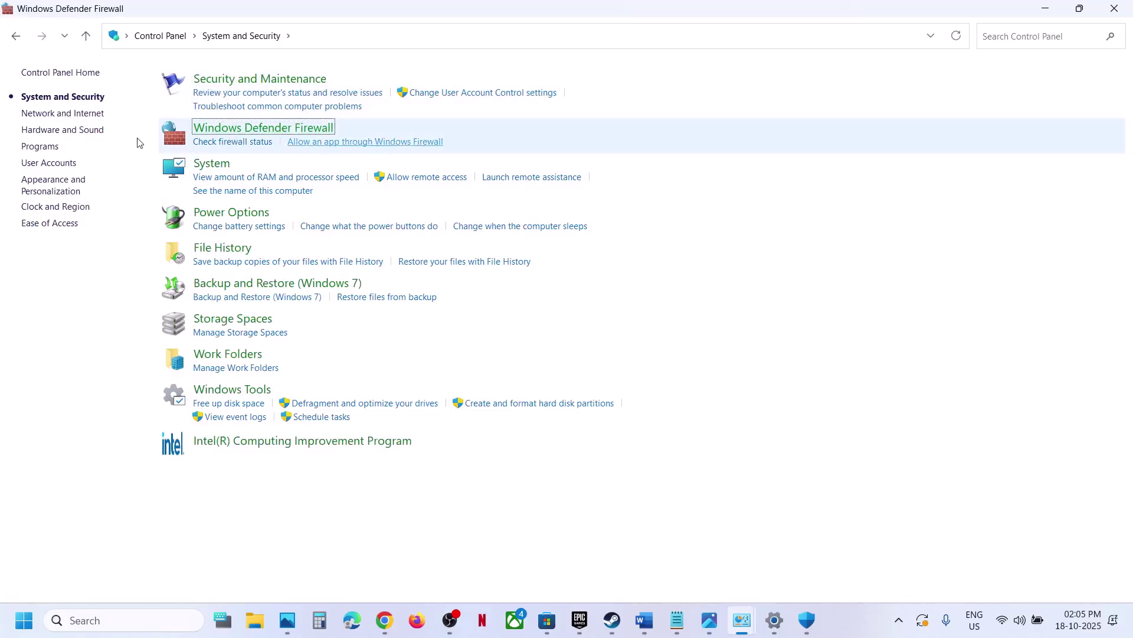
{"action": "left_click", "coordinate": [59, 111]}
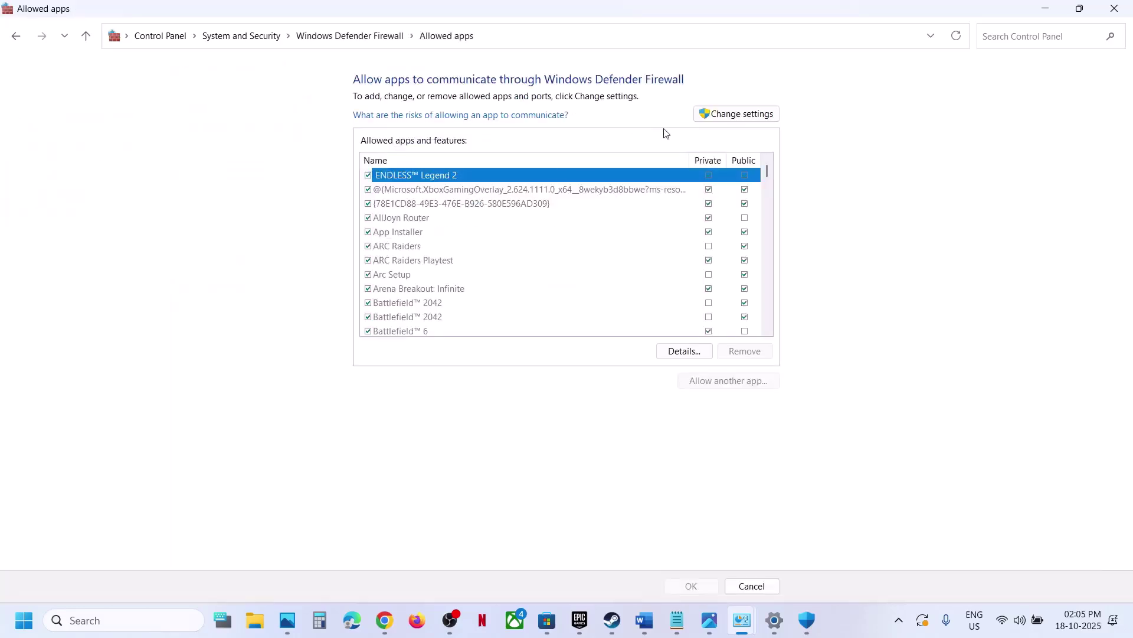
{"action": "left_click", "coordinate": [720, 117]}
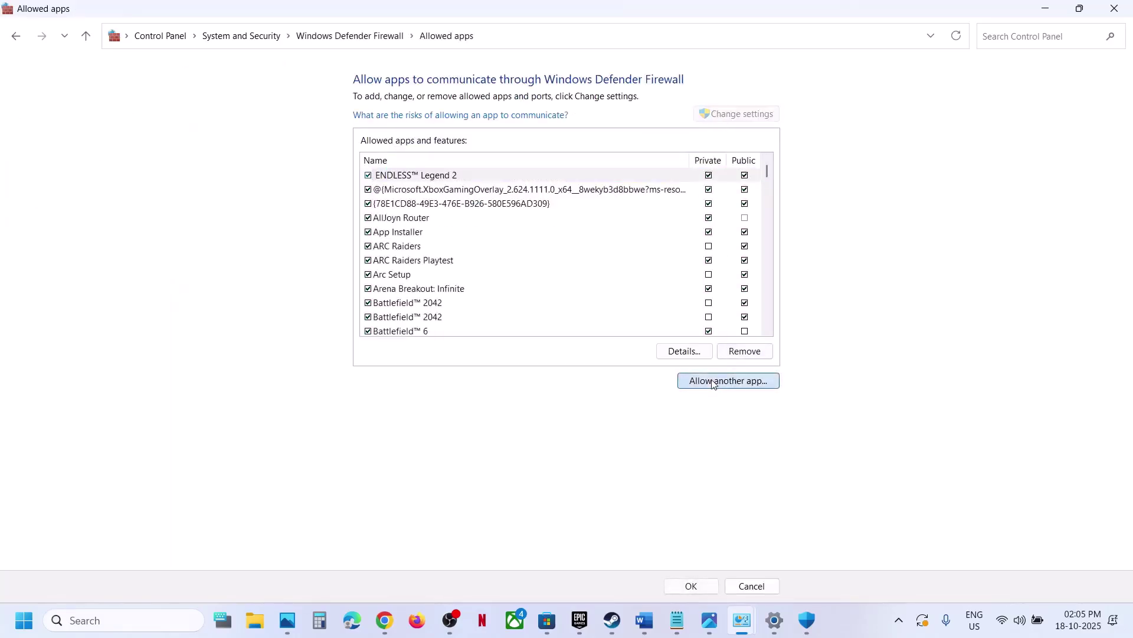
- Try to add Arc3InstallSilent from the Steam common\Fellowship folder to the firewall's allowed apps
{"action": "left_click", "coordinate": [713, 381]}
{"action": "left_click", "coordinate": [664, 379]}
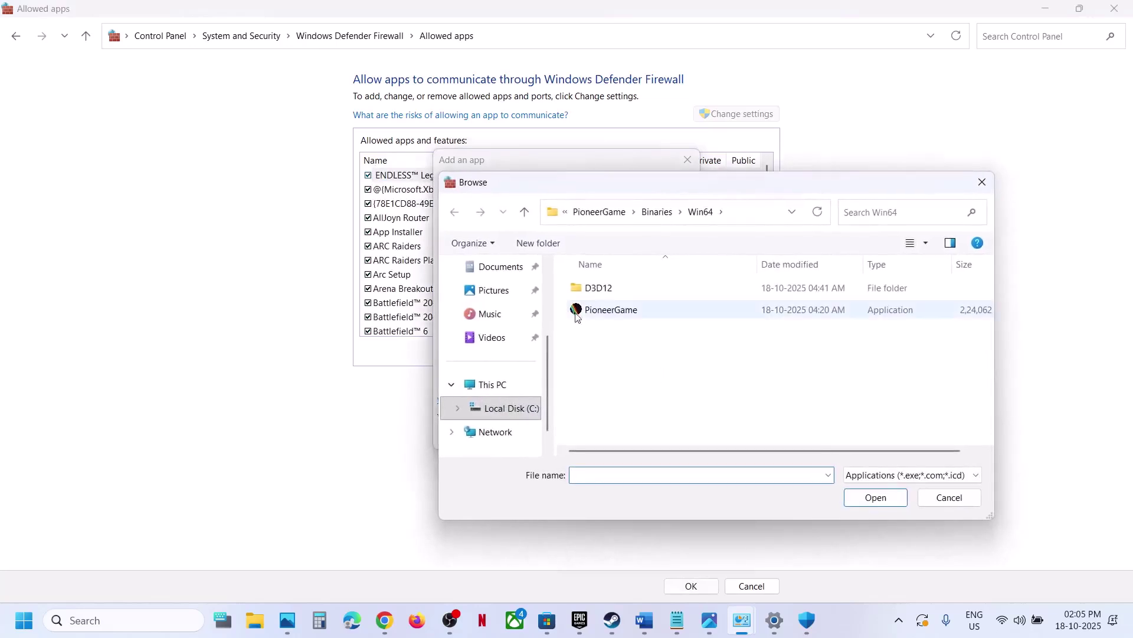
{"action": "left_click", "coordinate": [597, 213]}
{"action": "left_click", "coordinate": [614, 211]}
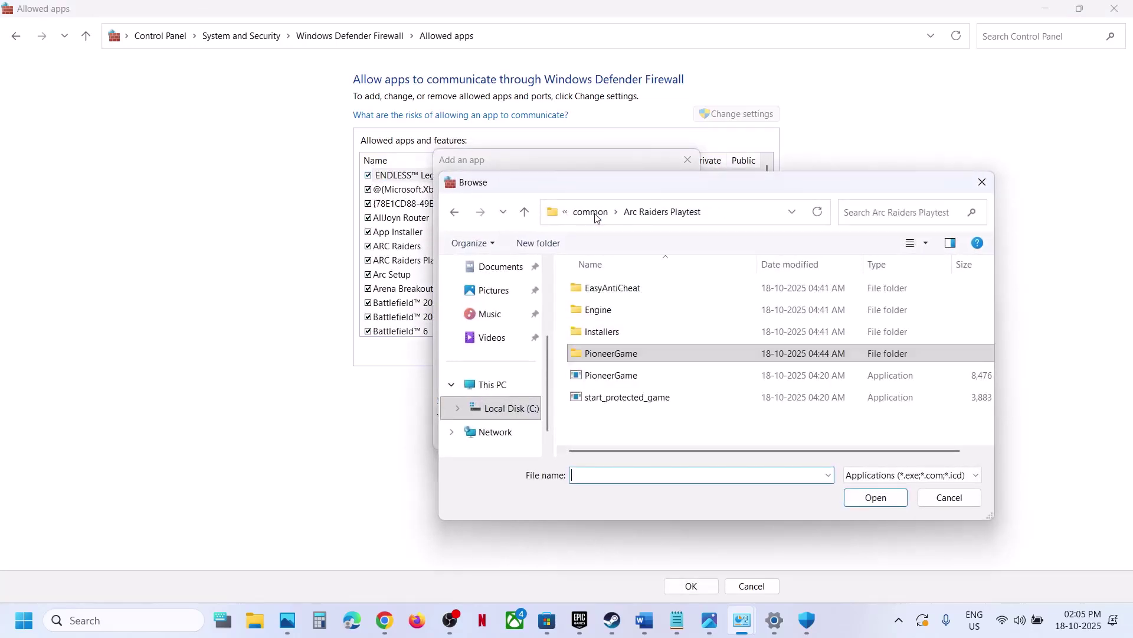
{"action": "left_click", "coordinate": [593, 212]}
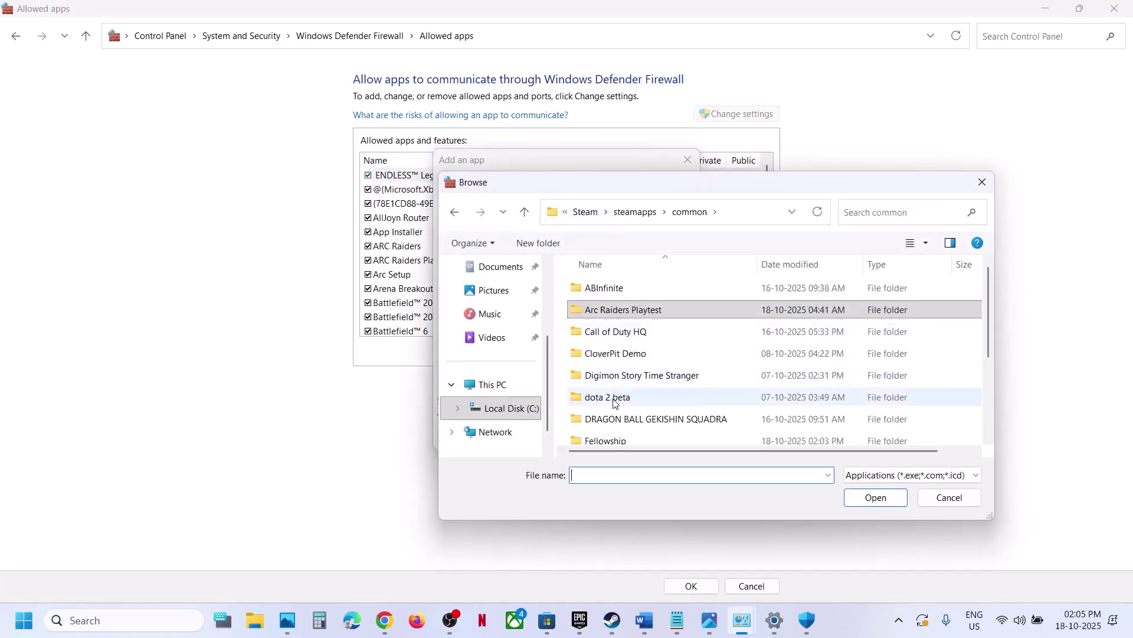
{"action": "scroll", "coordinate": [608, 401], "scroll_direction": "down", "scroll_amount": 2}
{"action": "double_click", "coordinate": [609, 357]}
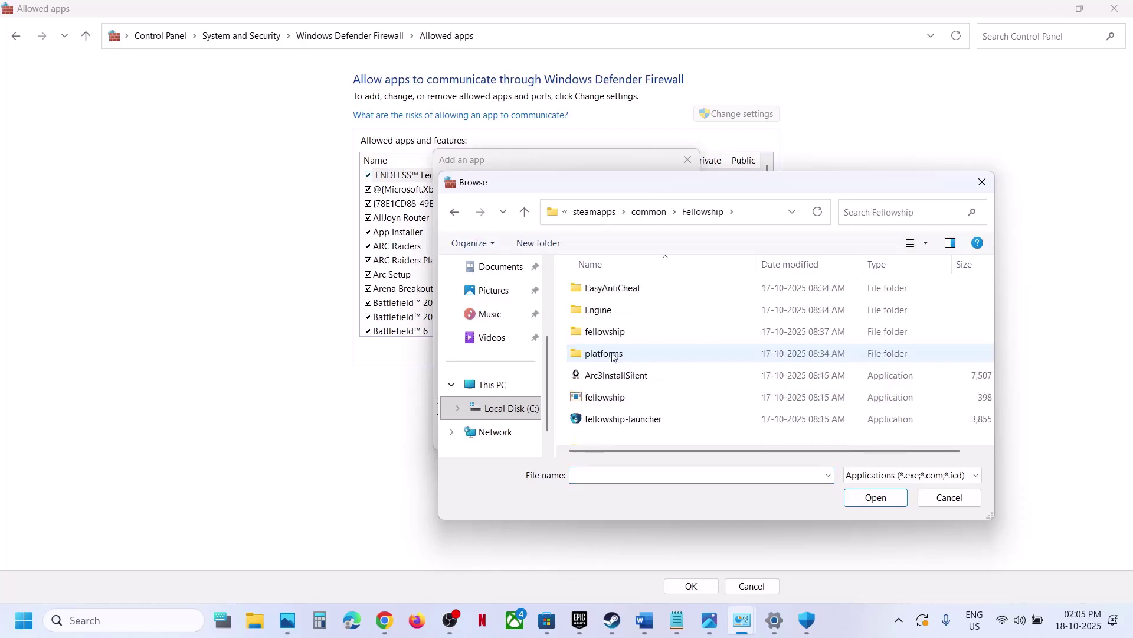
{"action": "double_click", "coordinate": [608, 374]}
{"action": "left_click", "coordinate": [614, 436]}
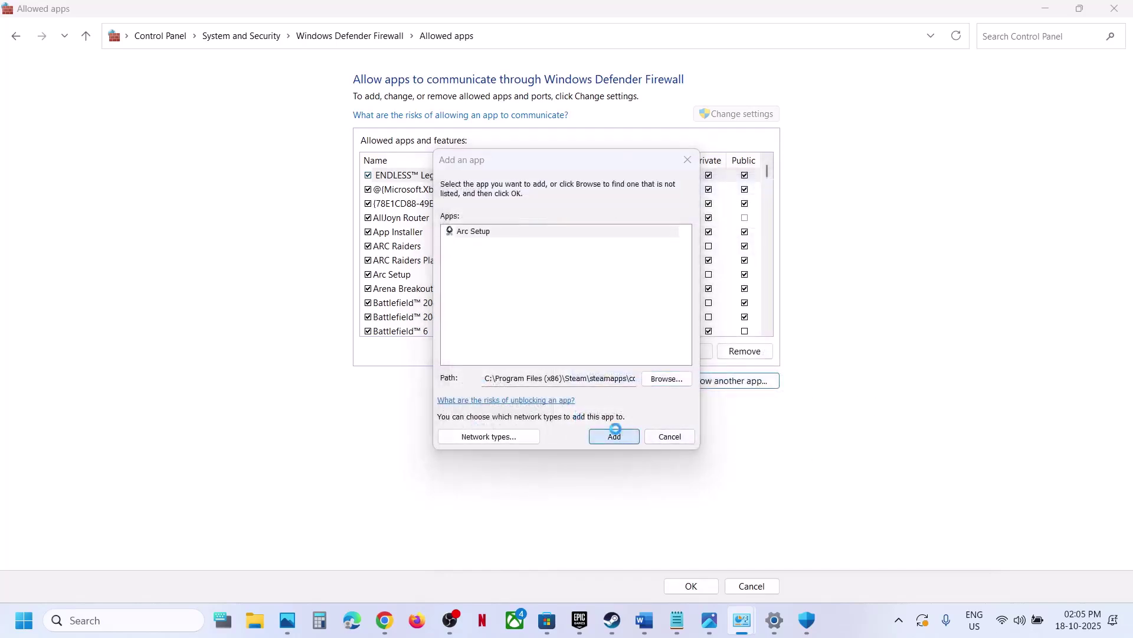
{"action": "left_click", "coordinate": [644, 363]}
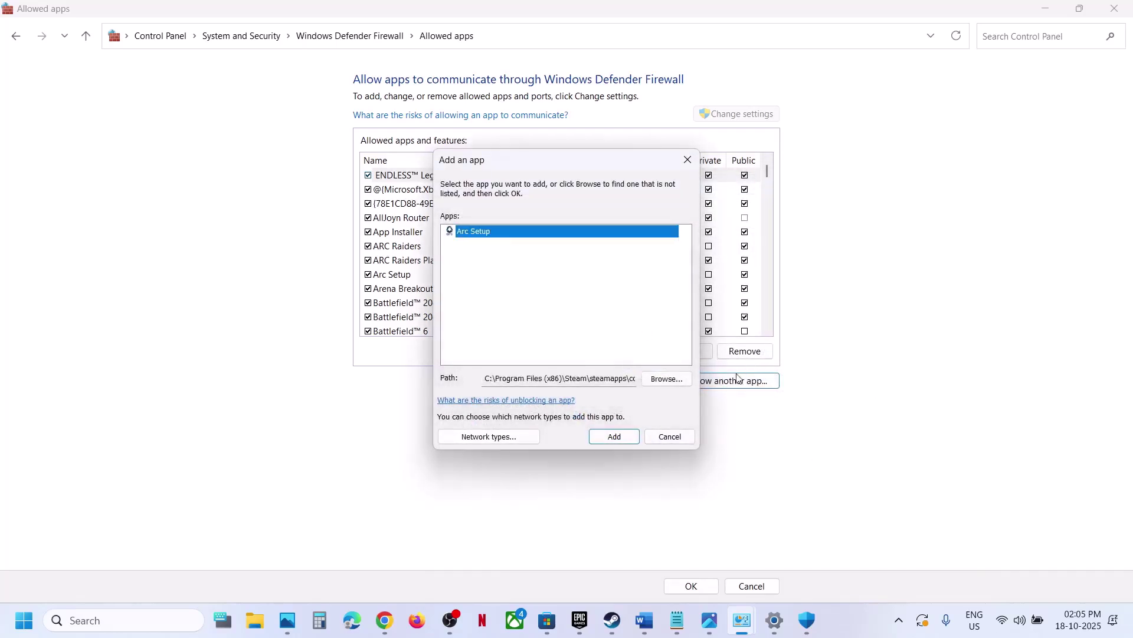
- Try to add the fellowship application from the Fellowship folder to the firewall's allowed apps
{"action": "left_click", "coordinate": [667, 379]}
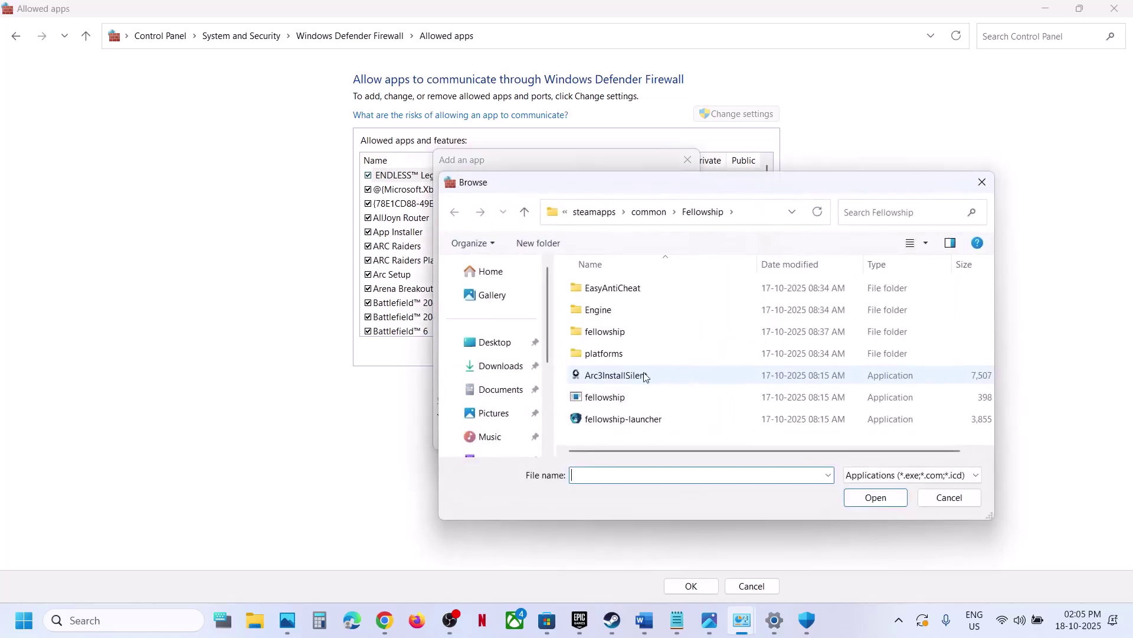
{"action": "left_click", "coordinate": [620, 399]}
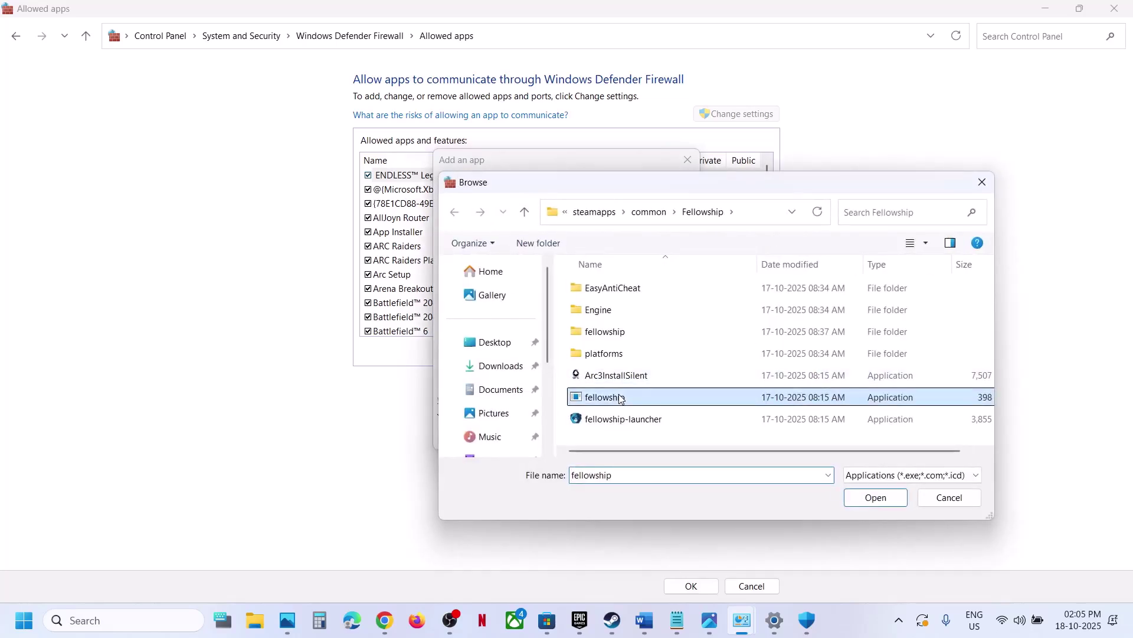
{"action": "left_click", "coordinate": [869, 505]}
{"action": "left_click", "coordinate": [610, 441]}
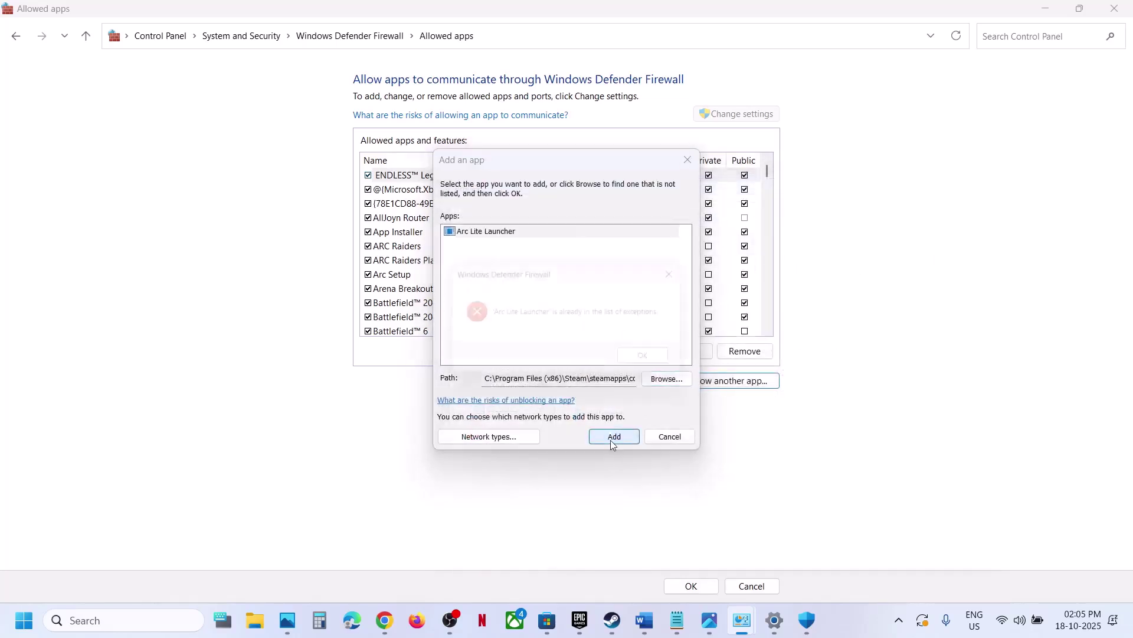
{"action": "left_click", "coordinate": [656, 362]}
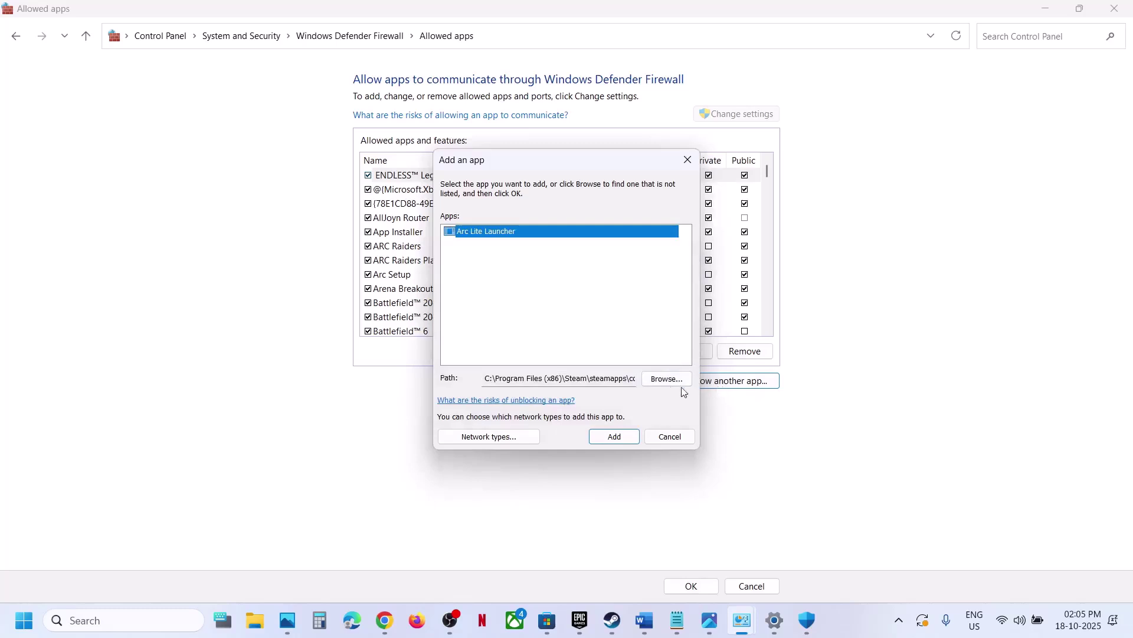
- Try to add fellowship-launcher from the Fellowship folder to the firewall's allowed apps
{"action": "left_click", "coordinate": [667, 379]}
{"action": "left_click", "coordinate": [625, 420]}
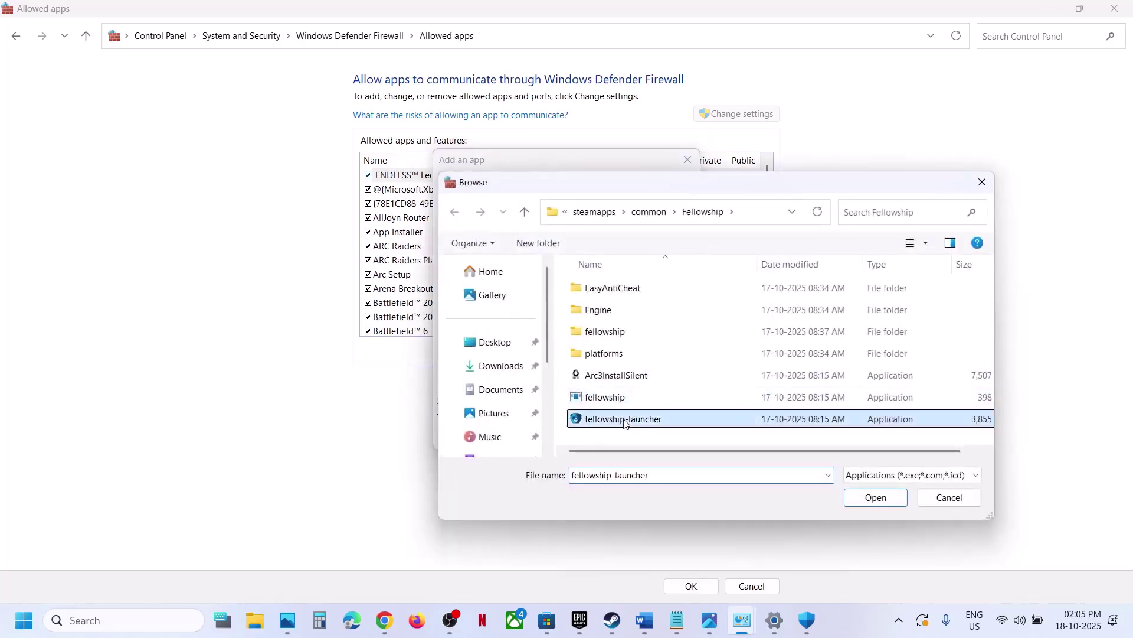
{"action": "left_click", "coordinate": [857, 495]}
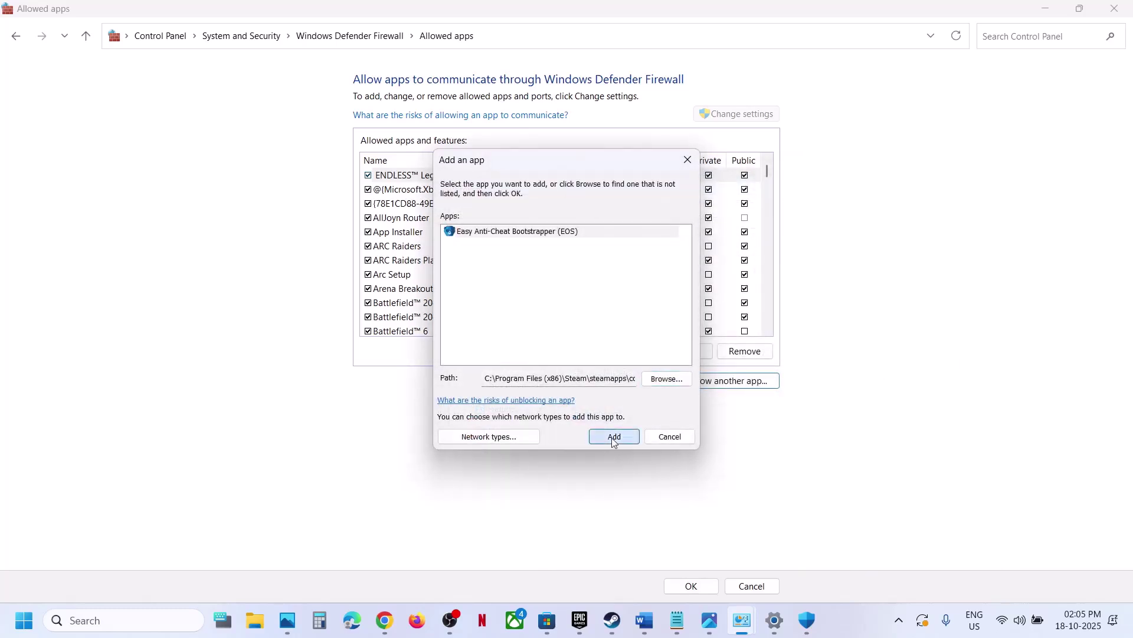
{"action": "left_click", "coordinate": [614, 436]}
{"action": "left_click", "coordinate": [677, 363]}
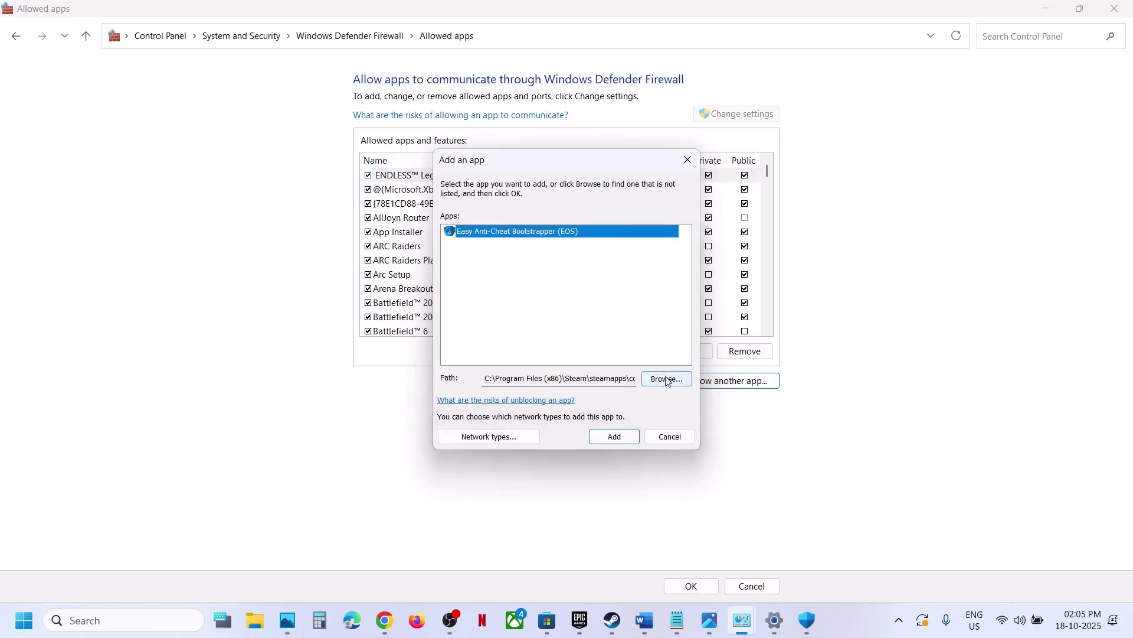
- Try to add fellowship-Win64-Shipping from the fellowship\Binaries\Win64 folder to the firewall's allowed apps
{"action": "left_click", "coordinate": [667, 378]}
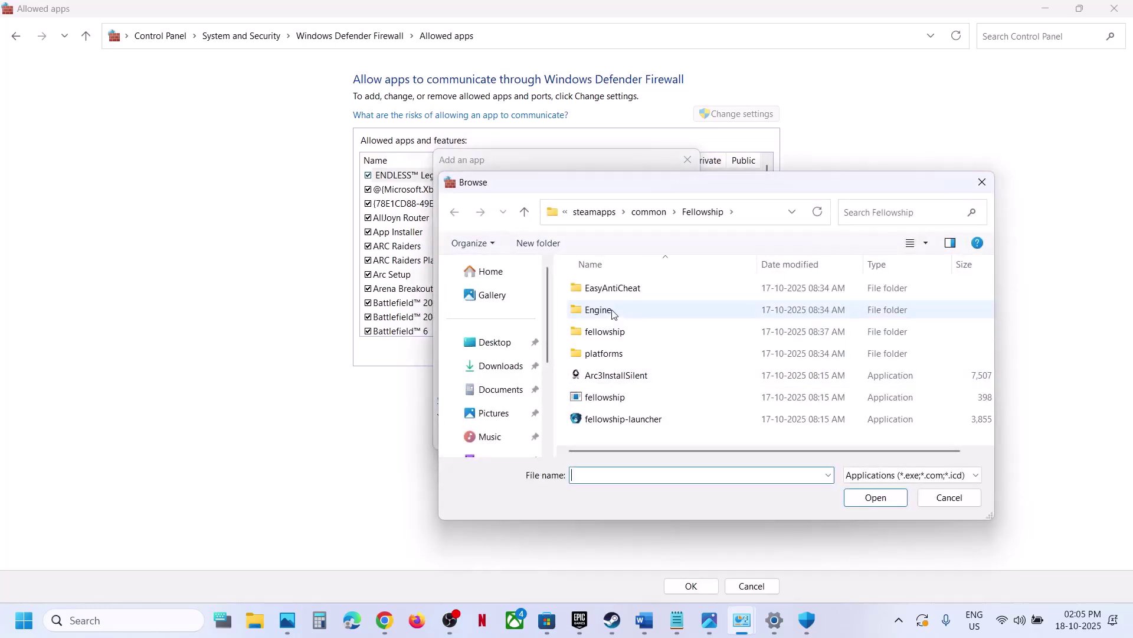
{"action": "double_click", "coordinate": [629, 334]}
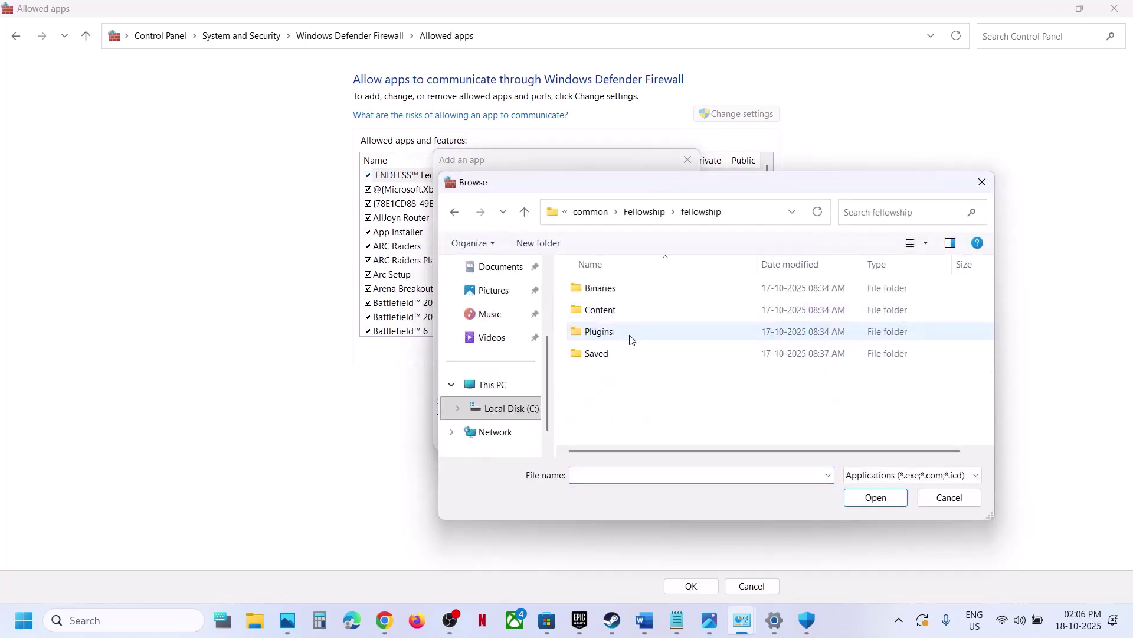
{"action": "double_click", "coordinate": [611, 290]}
{"action": "double_click", "coordinate": [609, 291]}
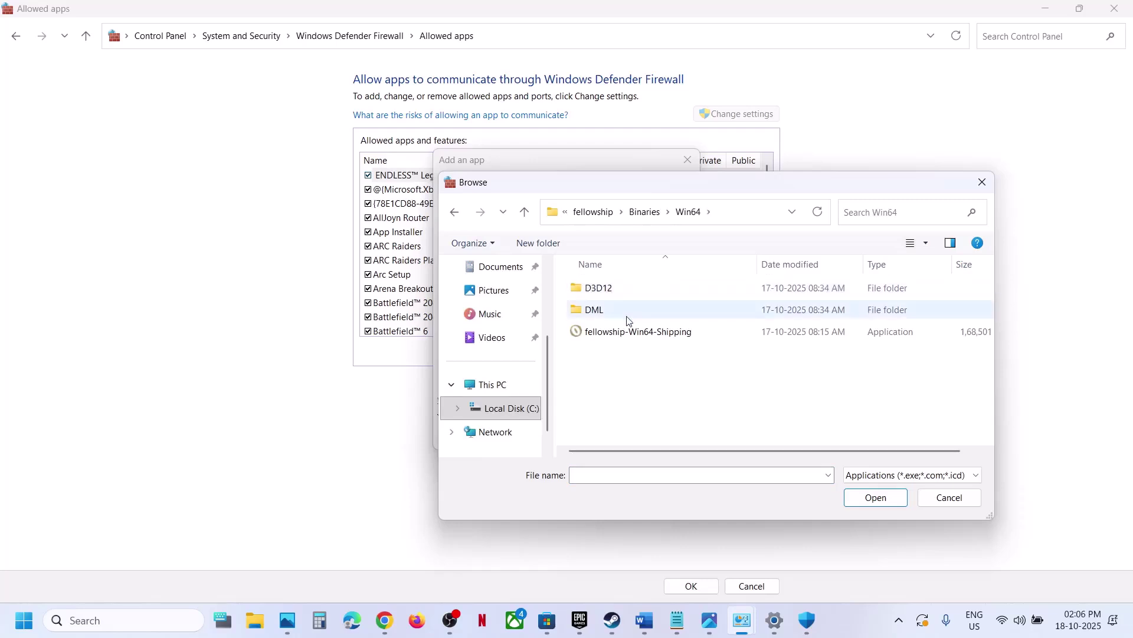
{"action": "left_click", "coordinate": [626, 331]}
{"action": "left_click", "coordinate": [871, 496]}
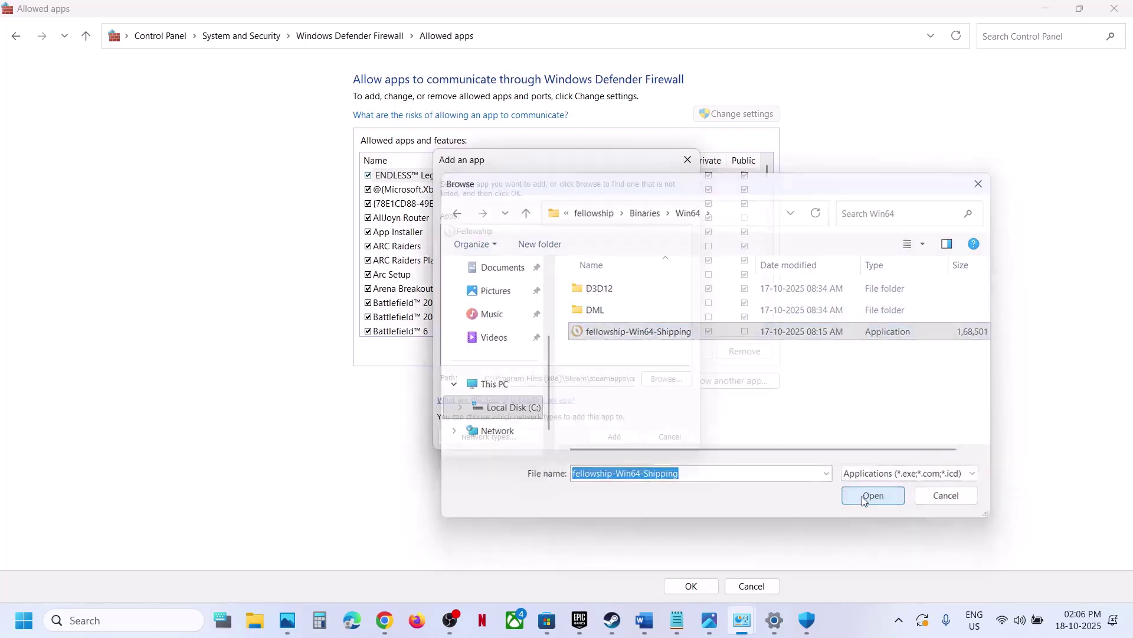
{"action": "left_click", "coordinate": [623, 435]}
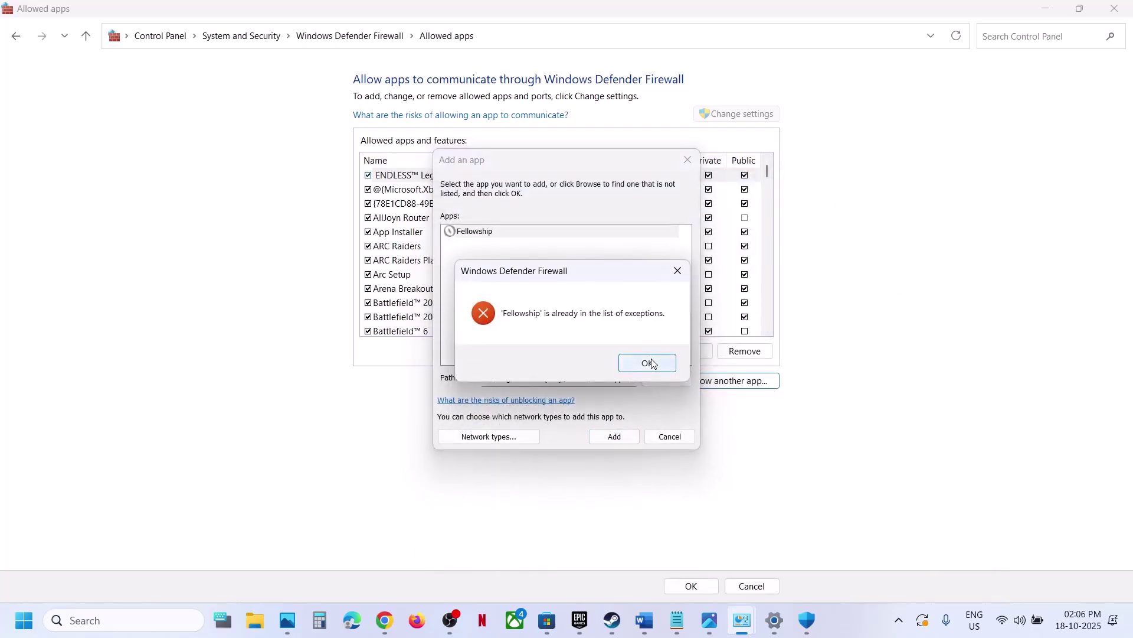
{"action": "left_click", "coordinate": [649, 360]}
{"action": "left_click", "coordinate": [688, 159]}
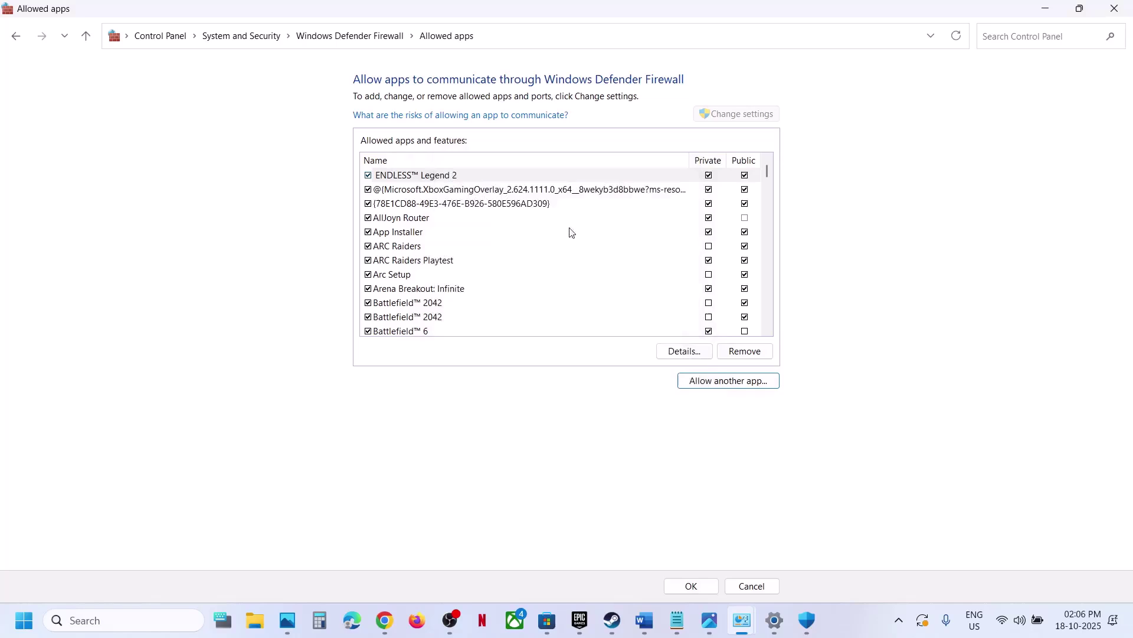
- Check the Fellowship entries in the firewall's allowed apps list, and close the Control Panel, Windows Security and Settings windows
{"action": "left_click", "coordinate": [501, 275]}
{"action": "key", "text": "f"}
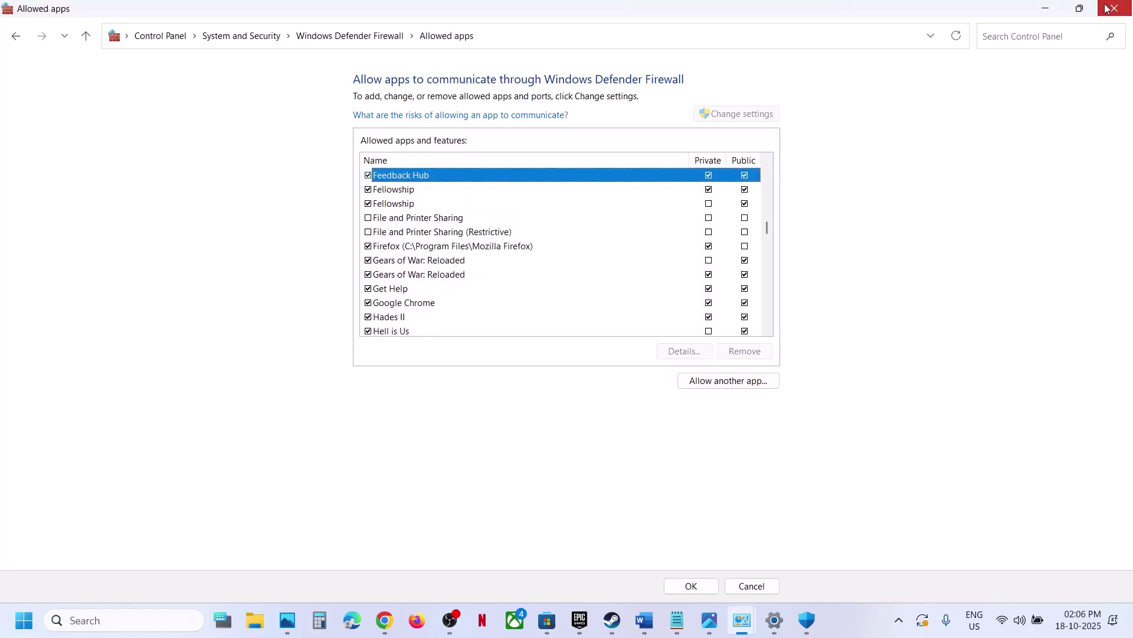
{"action": "left_click", "coordinate": [1125, 9]}
{"action": "left_click", "coordinate": [1126, 8]}
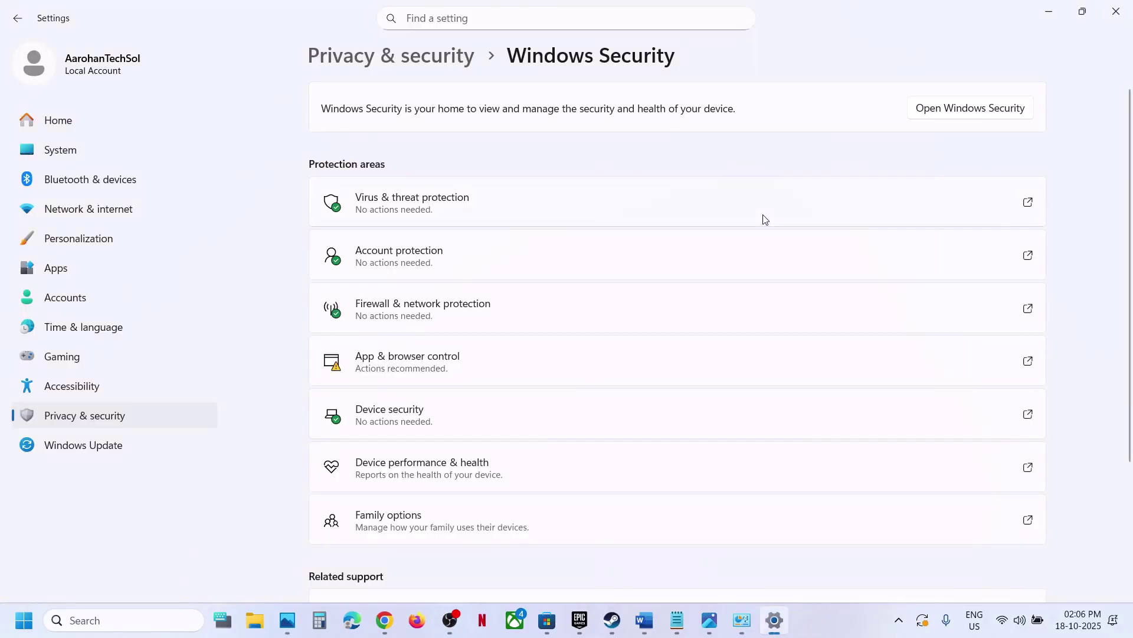
{"action": "left_click", "coordinate": [1126, 12]}
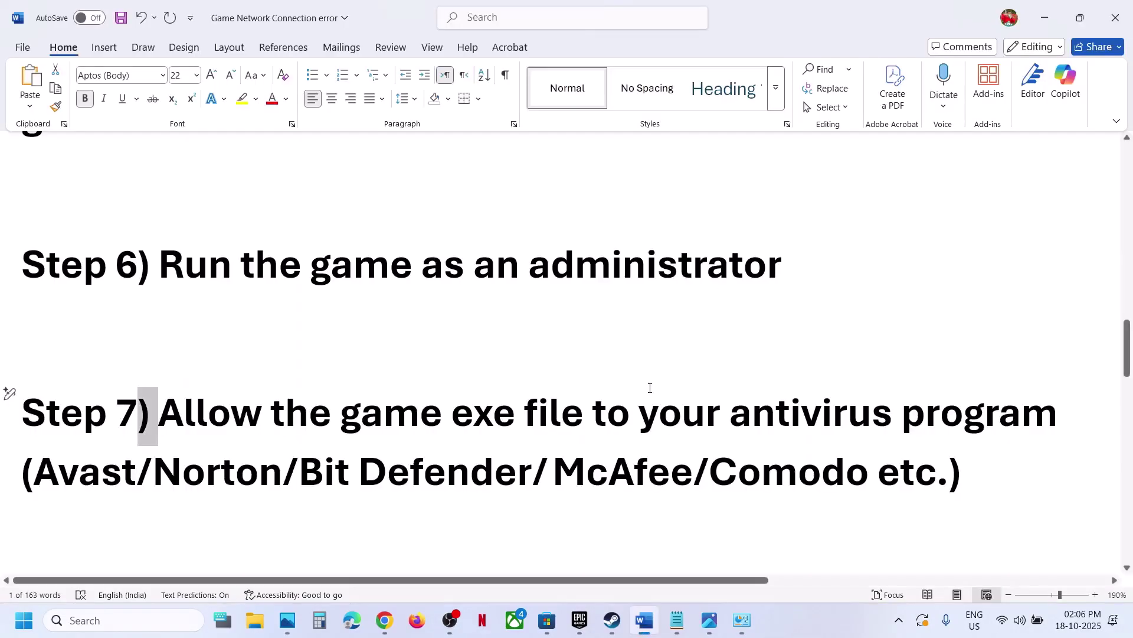
- Review Step 7 on allowing the game exe in antivirus programs and continue to the Step 8 command list in the Word document
{"action": "left_click", "coordinate": [348, 407]}
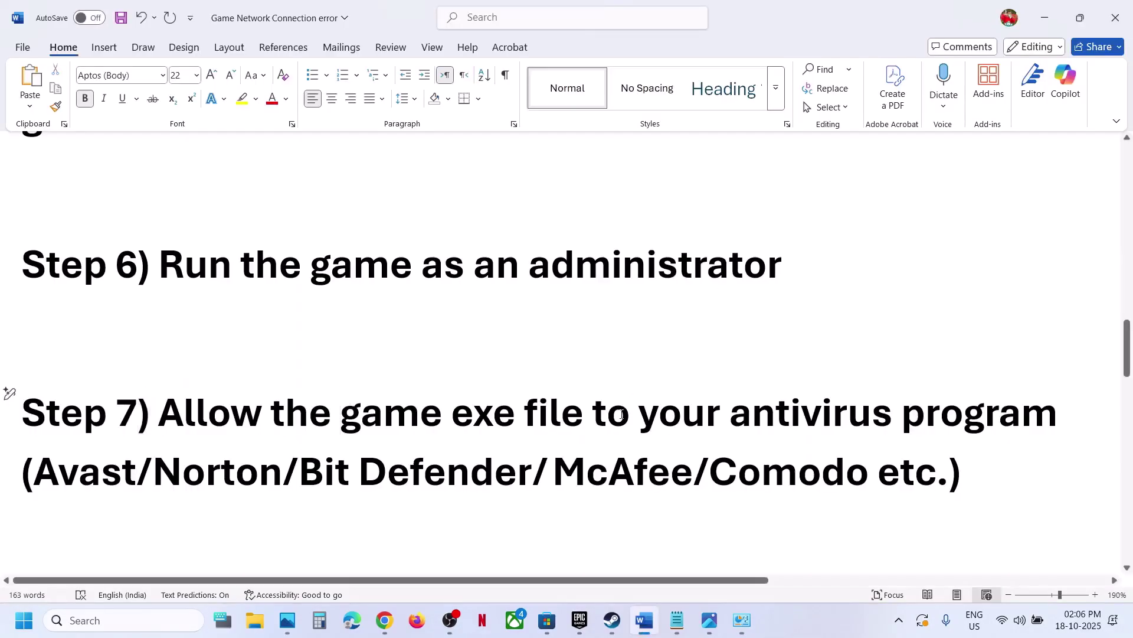
{"action": "left_click_drag", "start_coordinate": [54, 479], "coordinate": [586, 471]}
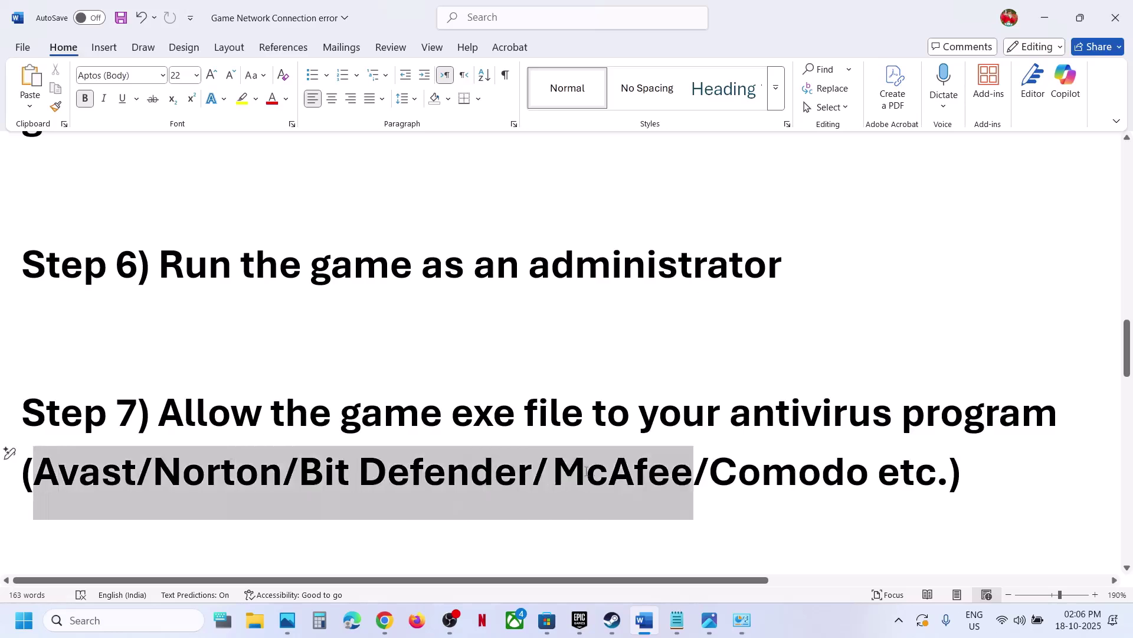
{"action": "left_click_drag", "start_coordinate": [660, 468], "coordinate": [660, 468]}
{"action": "scroll", "coordinate": [484, 406], "scroll_direction": "down", "scroll_amount": 5}
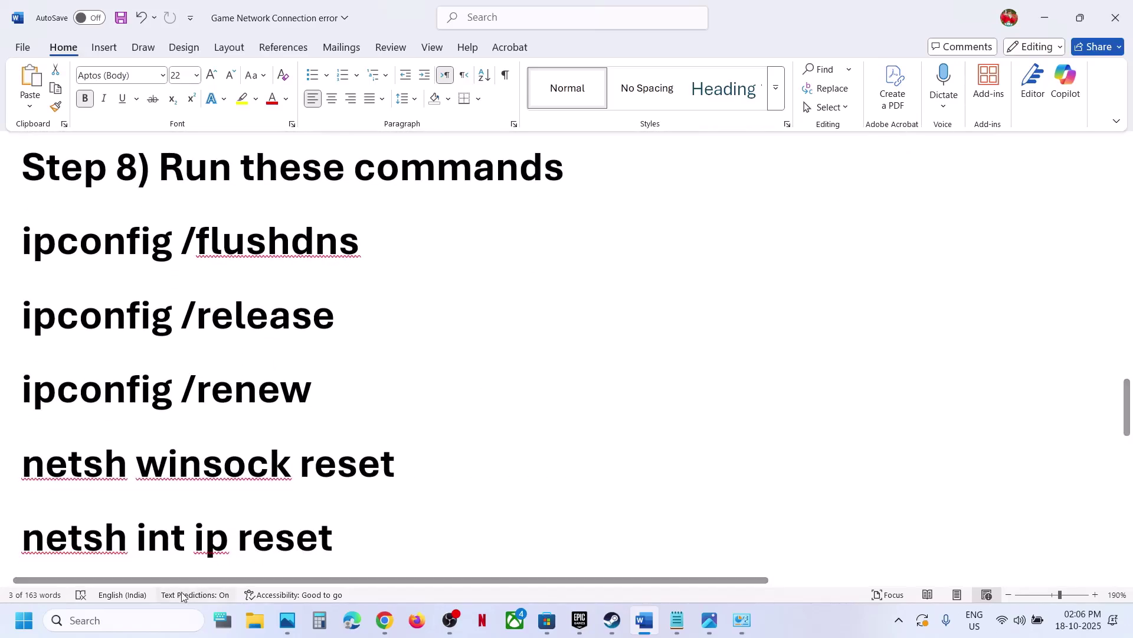
- Search Windows for cmd and open Command Prompt as administrator, allowing it to make changes to the device
{"action": "left_click", "coordinate": [118, 624]}
{"action": "type", "text": "cmd"}
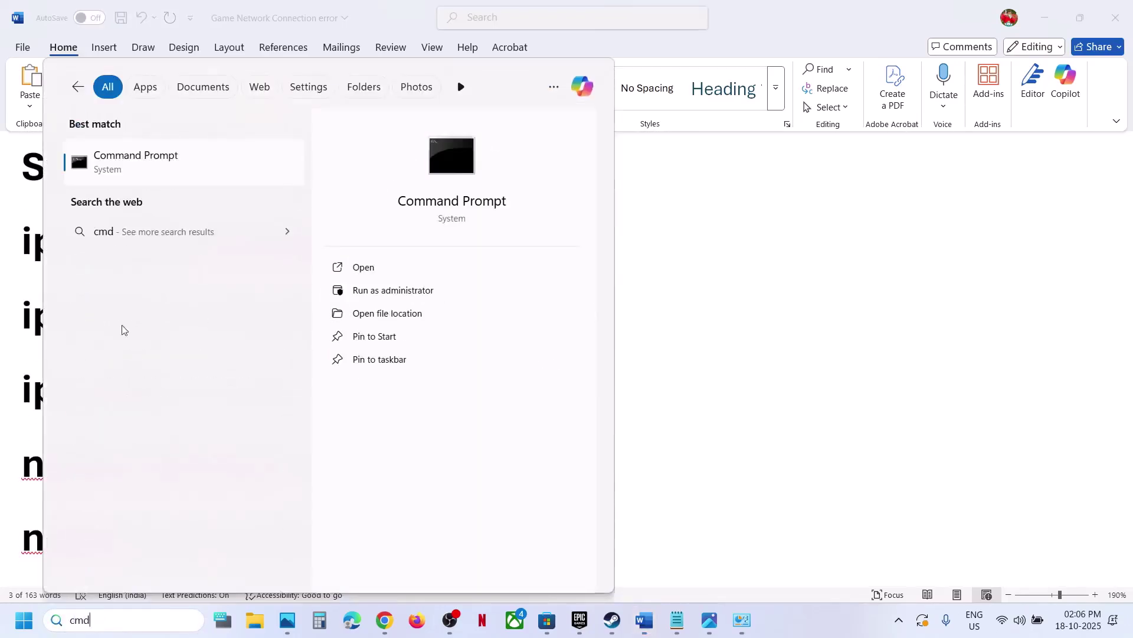
{"action": "right_click", "coordinate": [133, 164]}
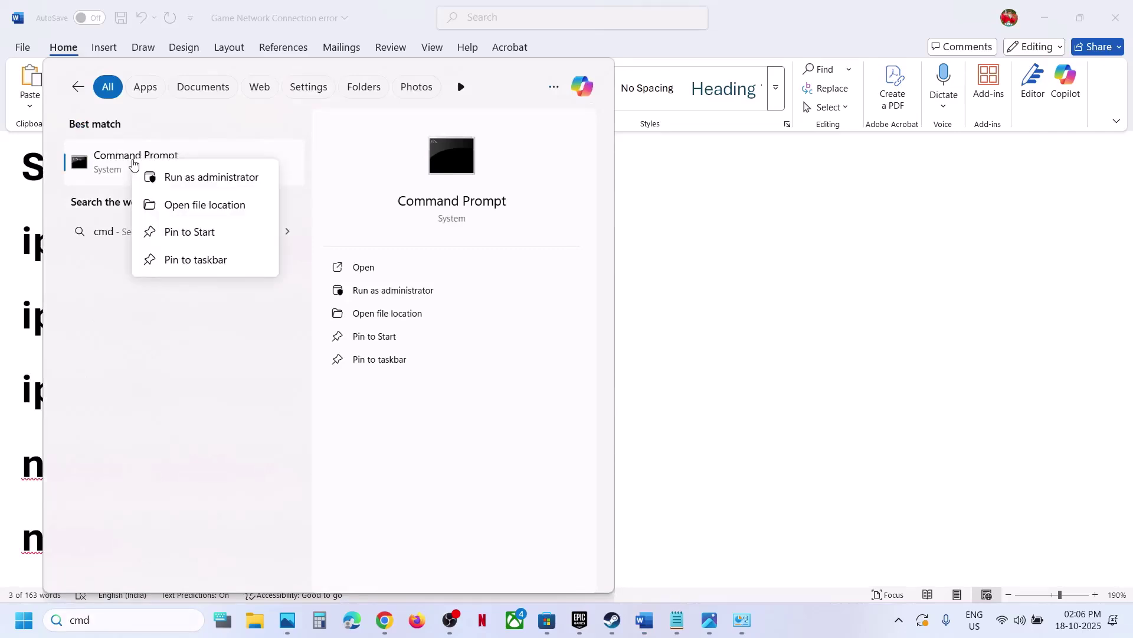
{"action": "left_click", "coordinate": [204, 178]}
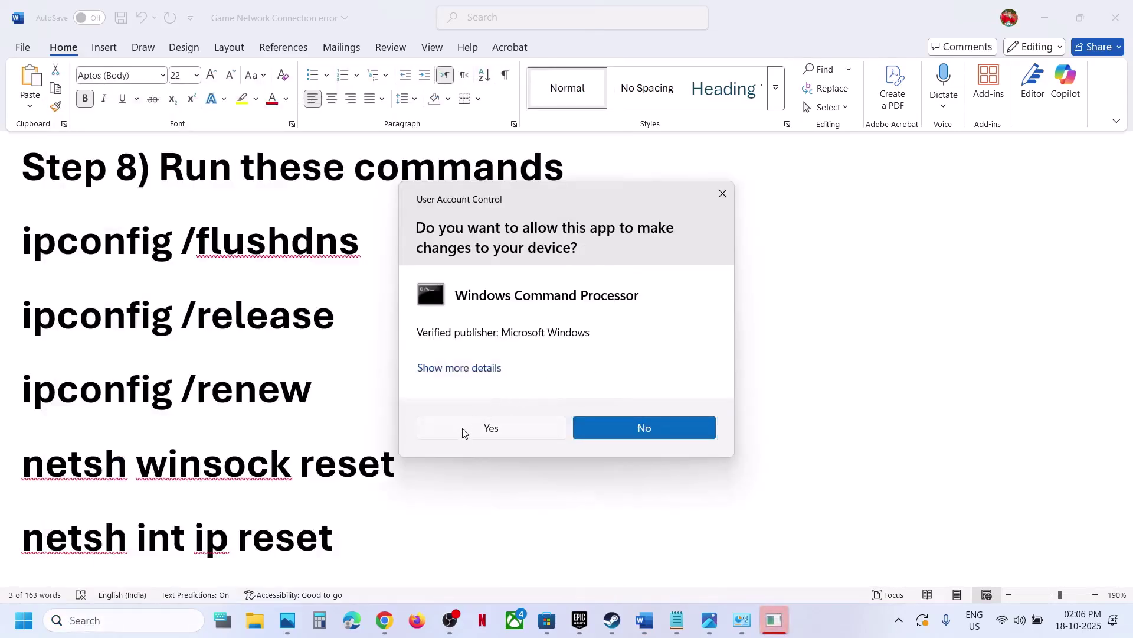
{"action": "left_click", "coordinate": [490, 427]}
- Try to copy the first Step 8 command, ipconfig /flushdns, from the Word document and run it in Command Prompt
{"action": "left_click", "coordinate": [97, 247]}
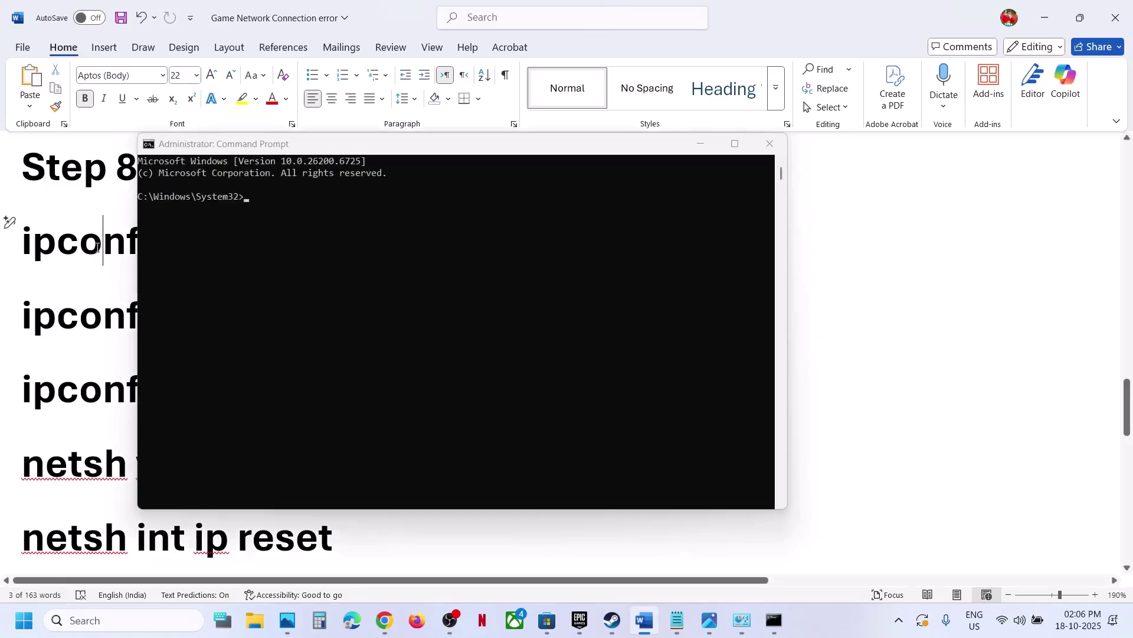
{"action": "double_click", "coordinate": [97, 246]}
{"action": "double_click", "coordinate": [99, 244]}
{"action": "key", "text": "super+c"}
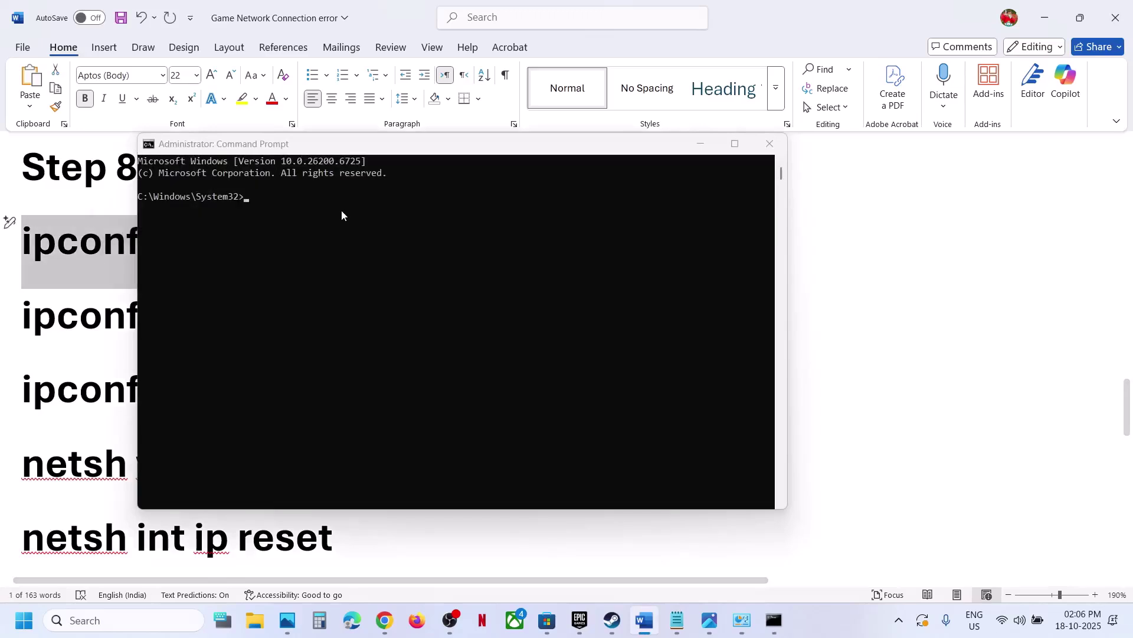
{"action": "left_click", "coordinate": [341, 215]}
{"action": "right_click", "coordinate": [341, 214]}
{"action": "key", "text": "Return"}
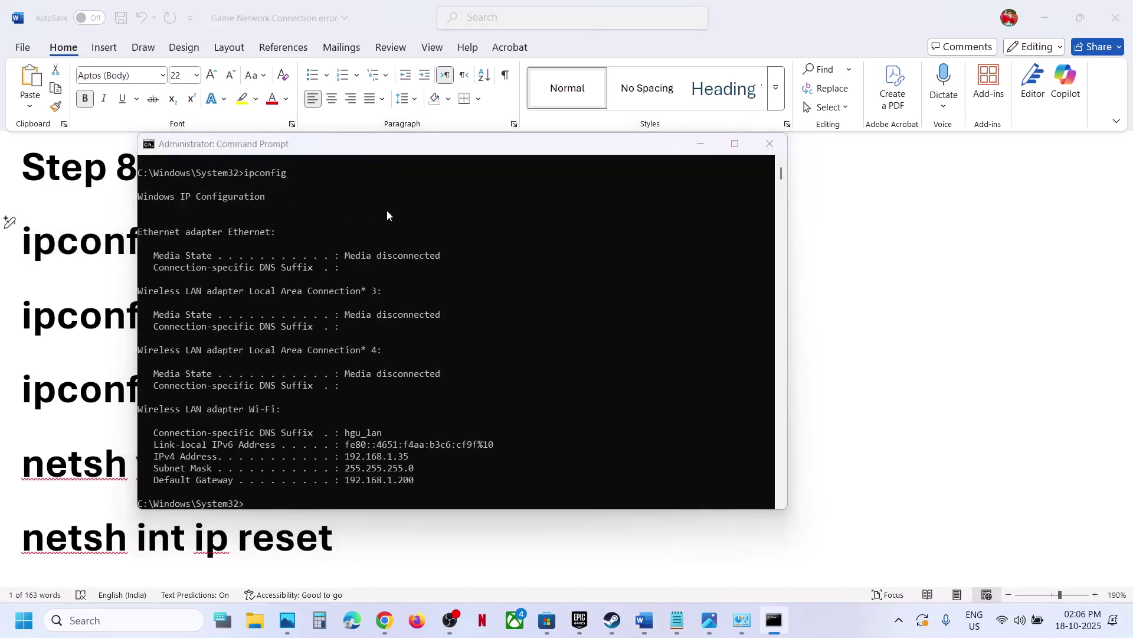
- Copy the full ipconfig /flushdns line from the Word document and run it in Command Prompt
{"action": "key", "text": "alt+Tab"}
{"action": "left_click_drag", "start_coordinate": [372, 247], "coordinate": [41, 254]}
{"action": "key", "text": "super+c"}
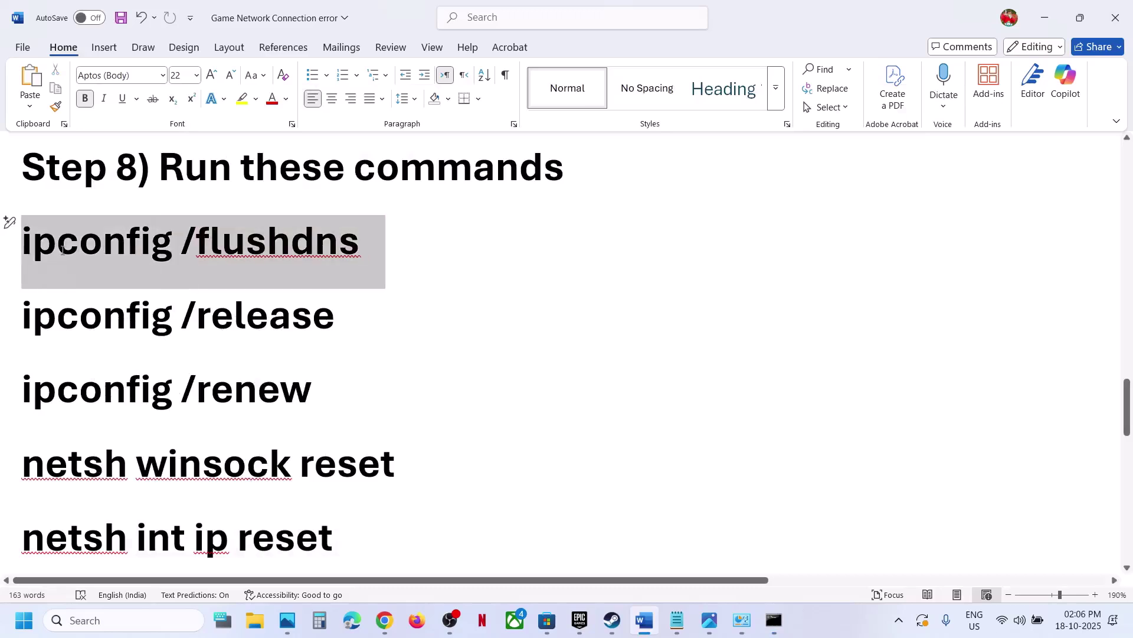
{"action": "key", "text": "alt+Tab"}
{"action": "right_click", "coordinate": [453, 269]}
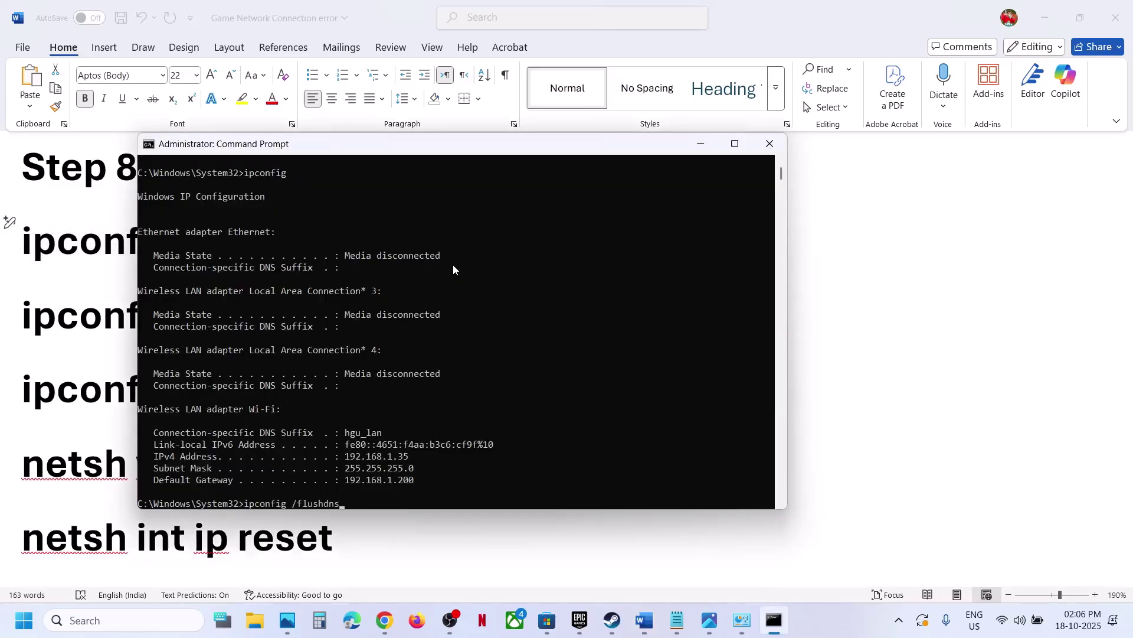
{"action": "key", "text": "Return"}
{"action": "scroll", "coordinate": [371, 353], "scroll_direction": "down", "scroll_amount": 3}
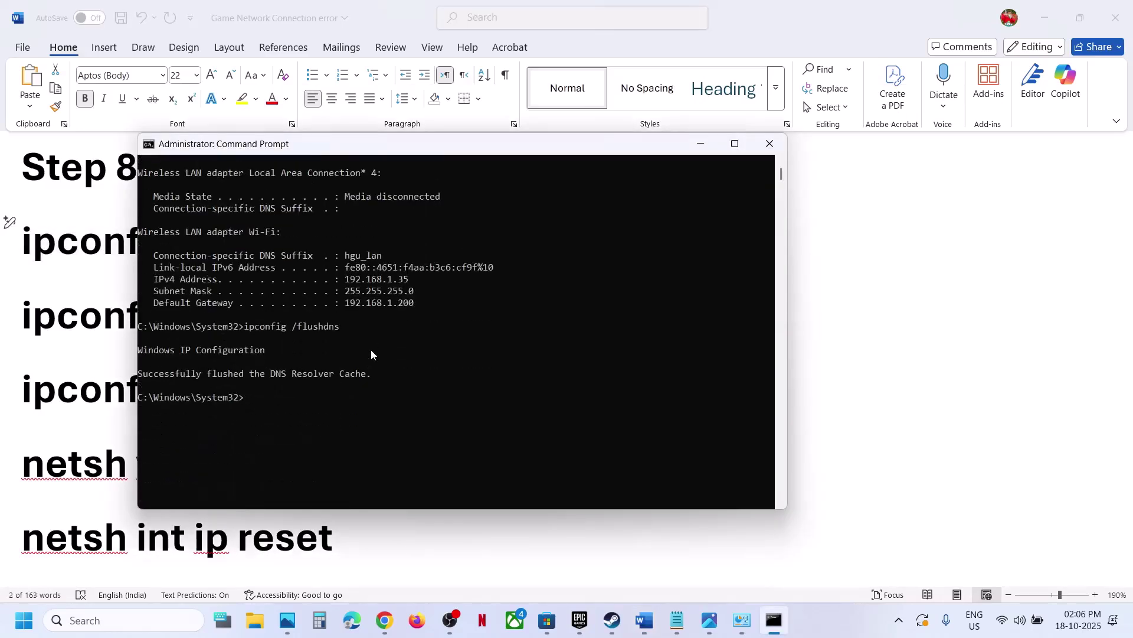
- Copy ipconfig /release from the Word document and run it in Command Prompt
{"action": "key", "text": "alt+Tab"}
{"action": "triple_click", "coordinate": [227, 312]}
{"action": "key", "text": "ctrl+c"}
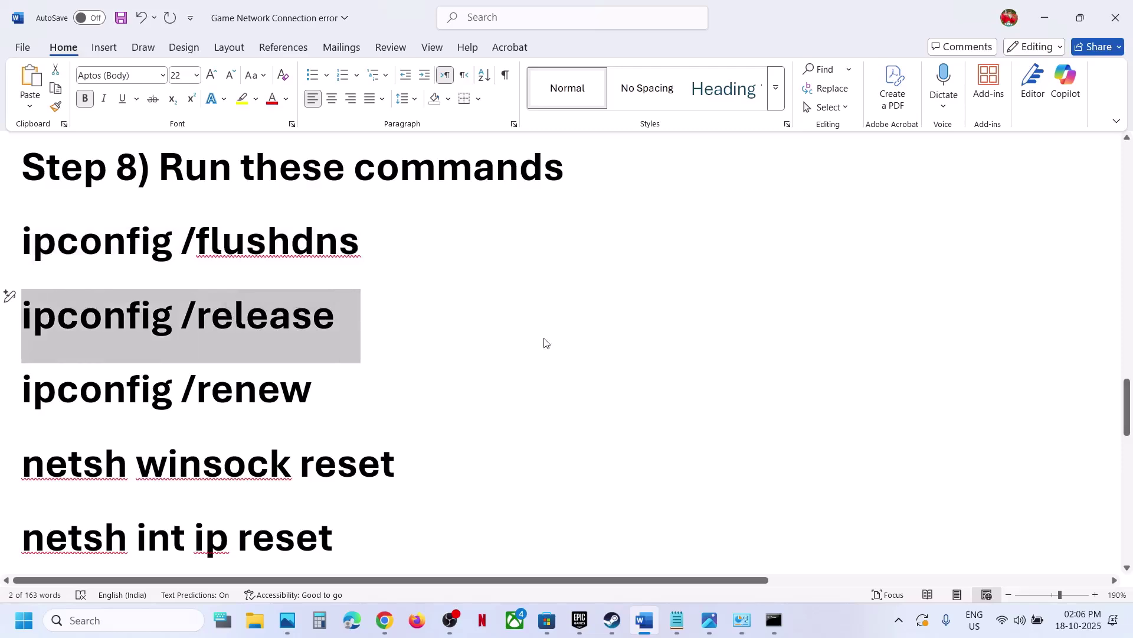
{"action": "key", "text": "alt+Tab"}
{"action": "right_click", "coordinate": [544, 338]}
{"action": "key", "text": "Return"}
- Copy ipconfig /renew from the Word document and run it in Command Prompt
{"action": "key", "text": "alt+Tab"}
{"action": "triple_click", "coordinate": [265, 396]}
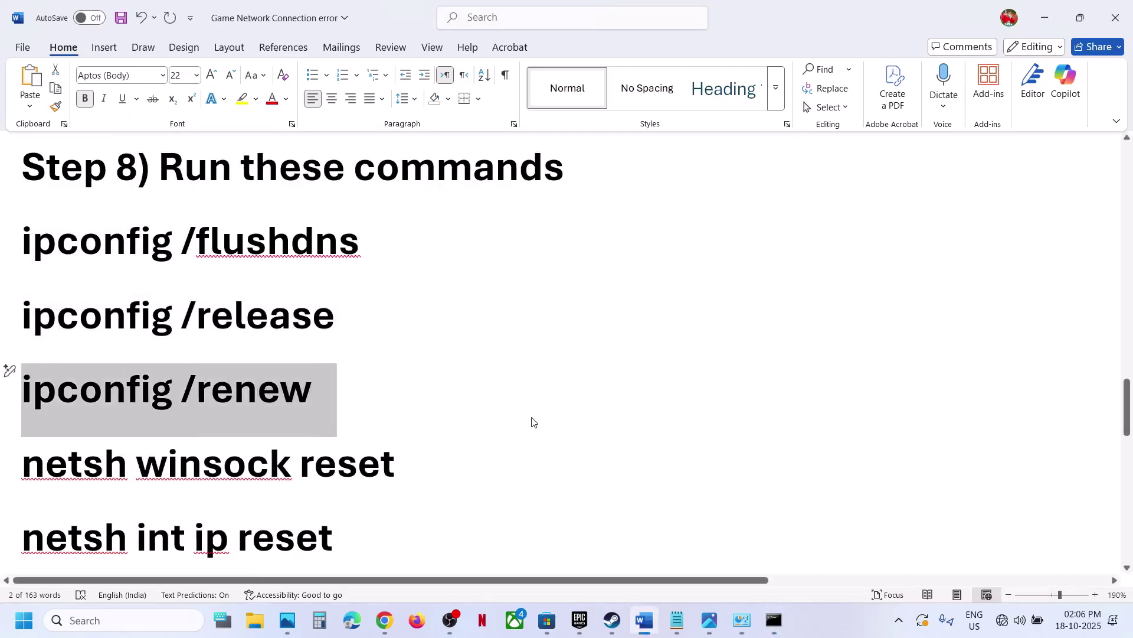
{"action": "key", "text": "ctrl+c"}
{"action": "key", "text": "alt+Tab"}
{"action": "right_click", "coordinate": [532, 416]}
{"action": "key", "text": "Return"}
- Copy netsh winsock reset from the Word document and run it in Command Prompt
{"action": "key", "text": "alt+Tab"}
{"action": "scroll", "coordinate": [280, 381], "scroll_direction": "down", "scroll_amount": 2}
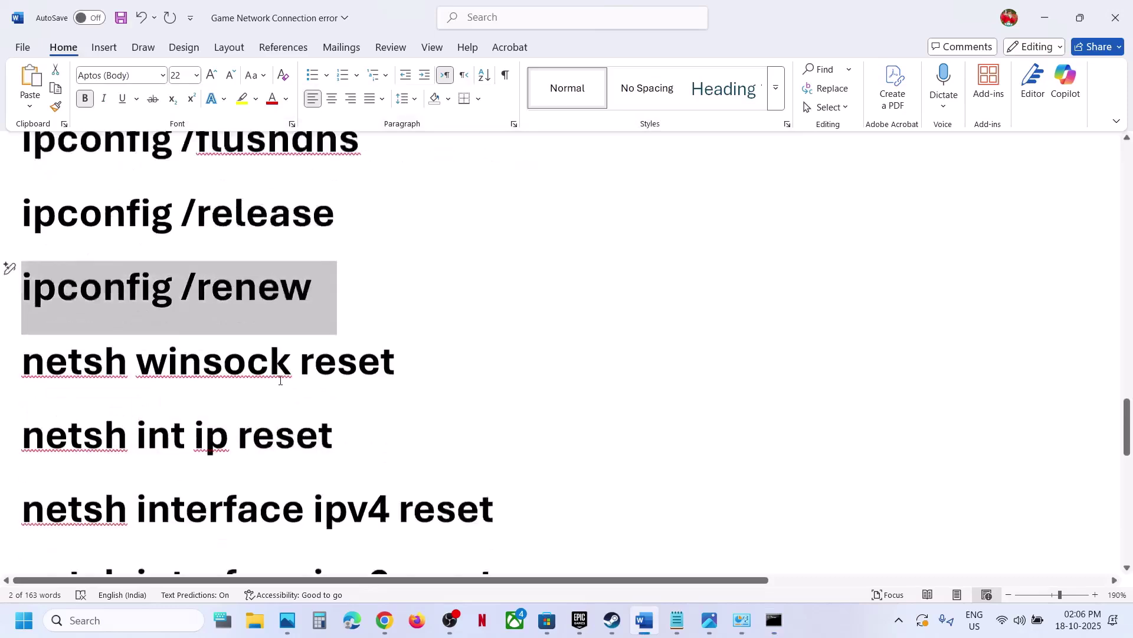
{"action": "scroll", "coordinate": [280, 380], "scroll_direction": "down", "scroll_amount": 1}
{"action": "triple_click", "coordinate": [264, 311]}
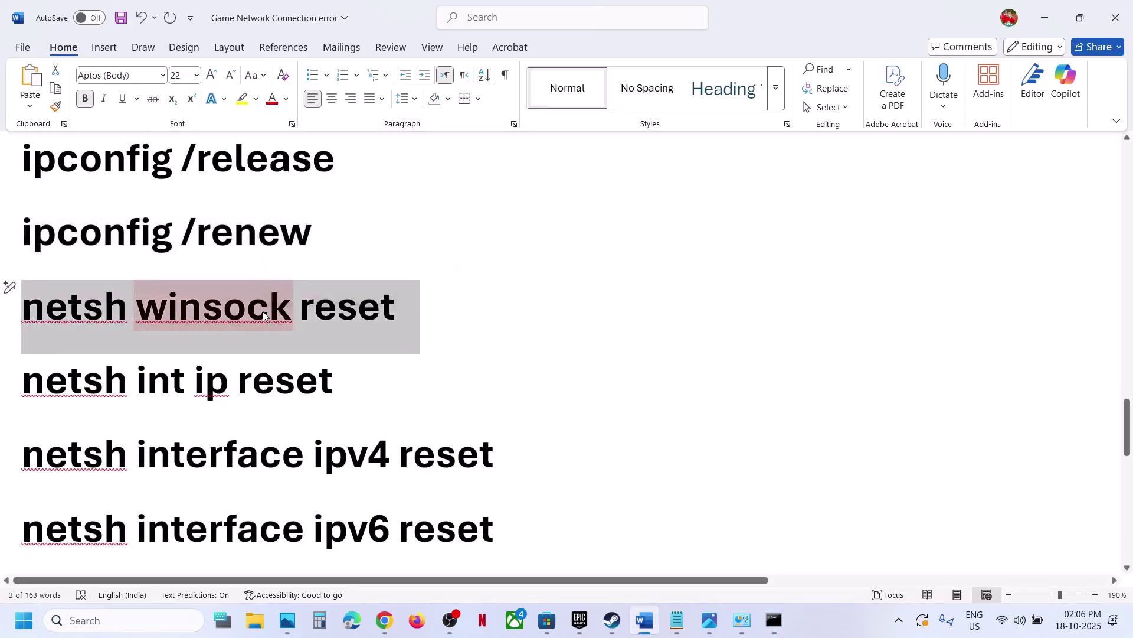
{"action": "key", "text": "ctrl+c"}
{"action": "key", "text": "alt+Tab"}
{"action": "right_click", "coordinate": [264, 311]}
{"action": "key", "text": "Return"}
- Copy netsh int ip reset from the Word document and run it in Command Prompt
{"action": "key", "text": "alt+Tab"}
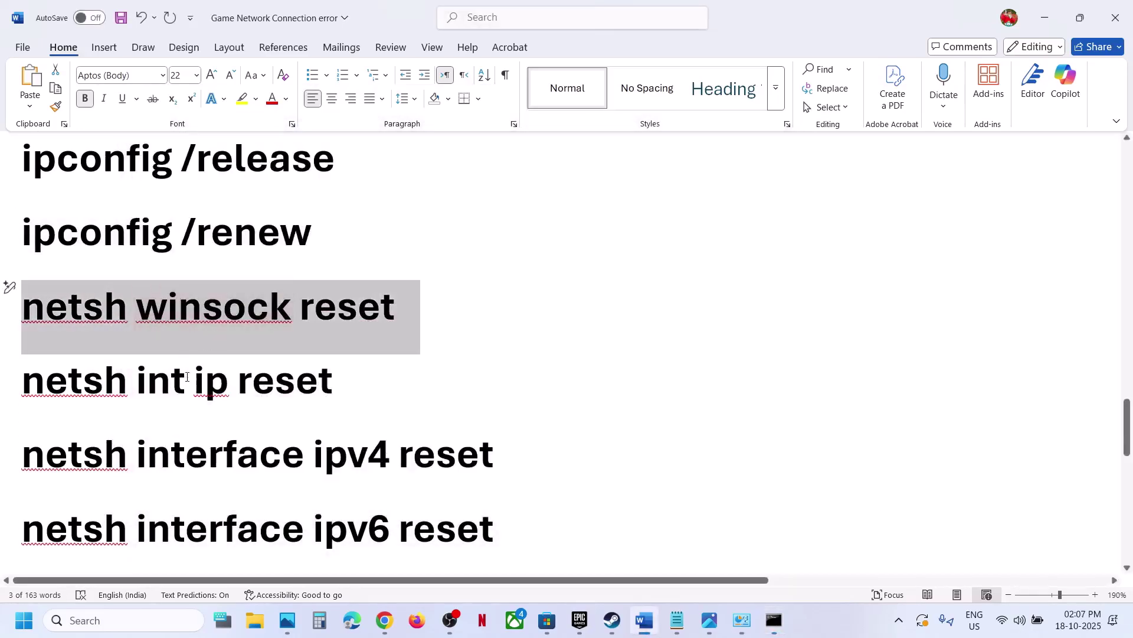
{"action": "triple_click", "coordinate": [186, 381]}
{"action": "key", "text": "ctrl+c"}
{"action": "key", "text": "alt+Tab"}
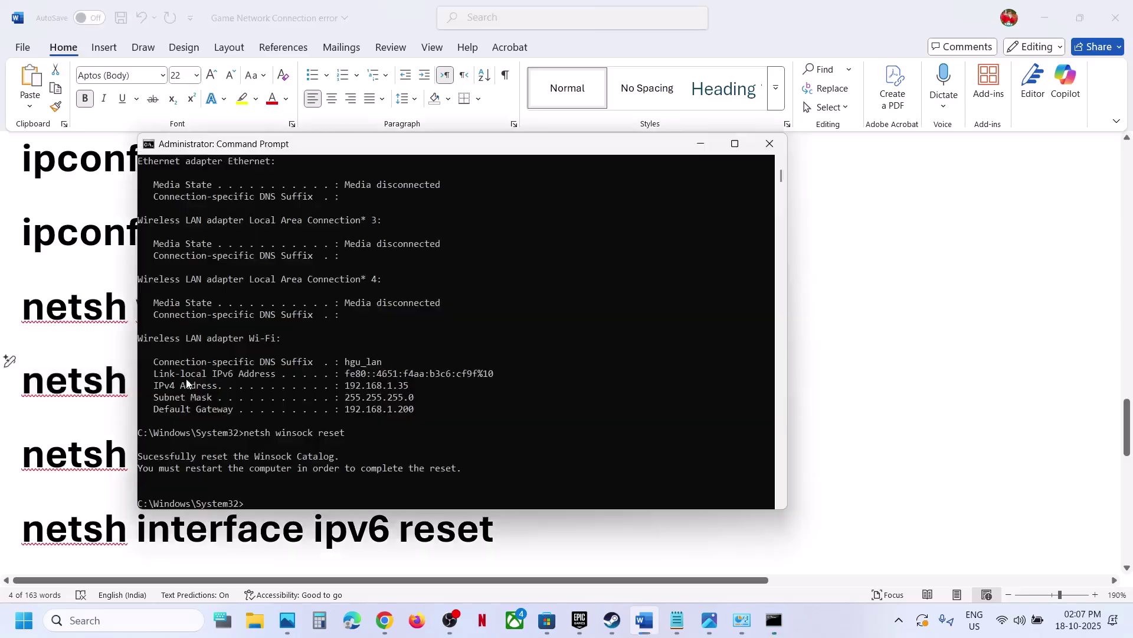
{"action": "right_click", "coordinate": [185, 378]}
{"action": "key", "text": "Return"}
- Copy netsh interface ipv4 reset from the Word document and run it in Command Prompt
{"action": "key", "text": "alt+Tab"}
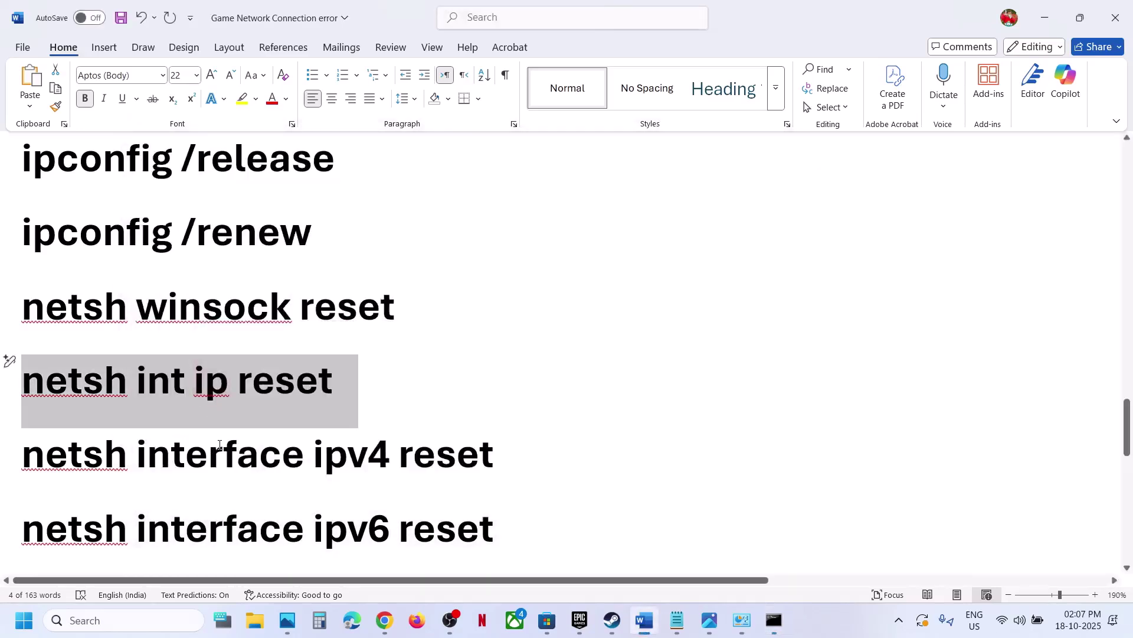
{"action": "triple_click", "coordinate": [219, 448]}
{"action": "key", "text": "ctrl+c"}
{"action": "key", "text": "alt+Tab"}
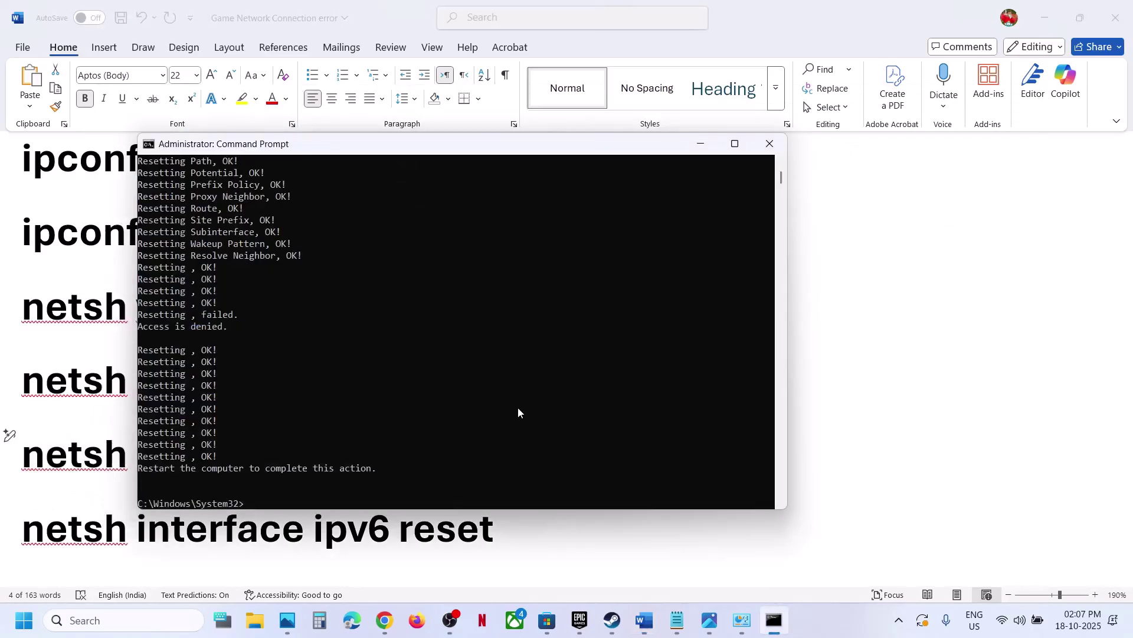
{"action": "right_click", "coordinate": [518, 406]}
{"action": "key", "text": "Return"}
- Copy netsh interface ipv6 reset from the Word document and run it in Command Prompt
{"action": "key", "text": "alt+Tab"}
{"action": "scroll", "coordinate": [415, 423], "scroll_direction": "down", "scroll_amount": 3}
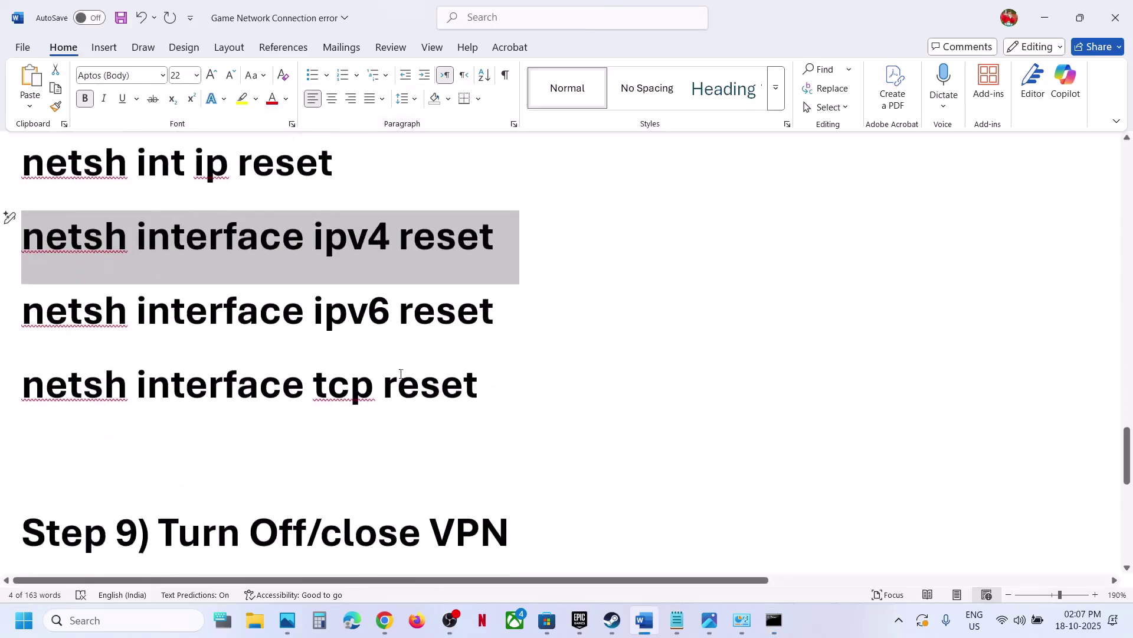
{"action": "double_click", "coordinate": [350, 322]}
{"action": "triple_click", "coordinate": [350, 321]}
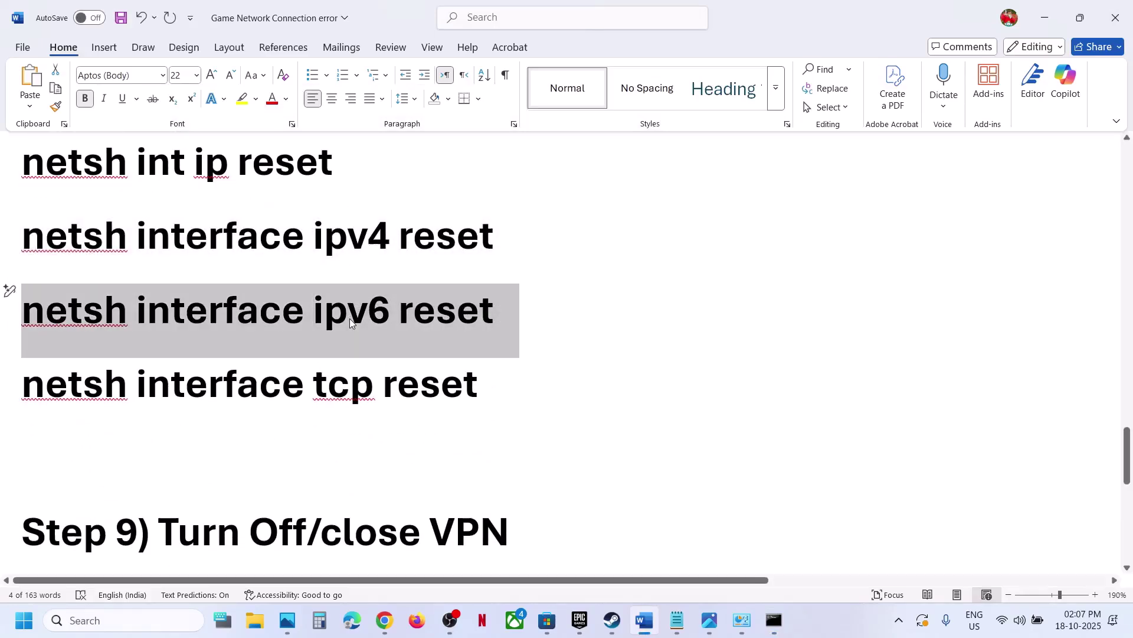
{"action": "key", "text": "ctrl+c"}
{"action": "key", "text": "alt+Tab"}
{"action": "right_click", "coordinate": [531, 359]}
{"action": "key", "text": "Return"}
- Copy netsh interface tcp reset from the Word document, run it in Command Prompt, and close the Command Prompt window
{"action": "key", "text": "alt+Tab"}
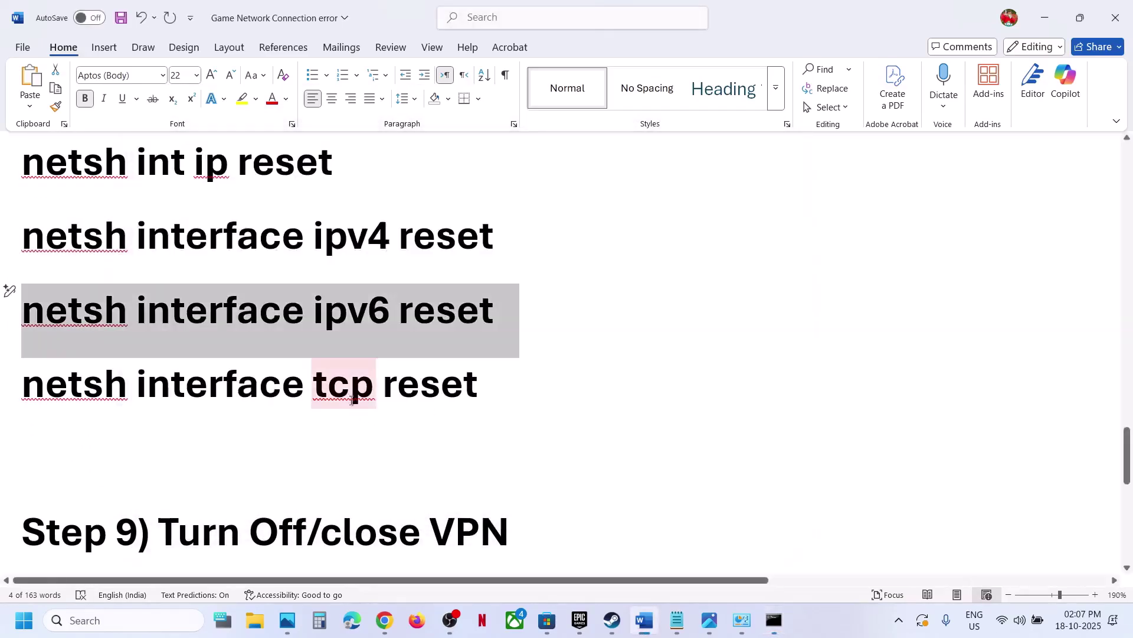
{"action": "triple_click", "coordinate": [343, 390]}
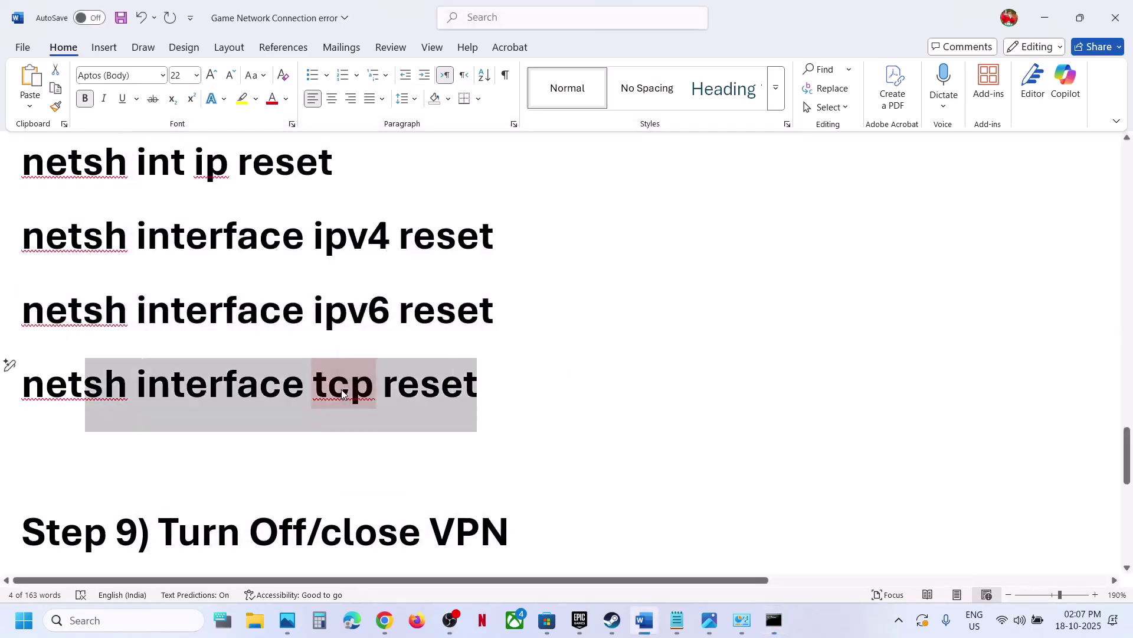
{"action": "key", "text": "ctrl+c"}
{"action": "key", "text": "alt+Tab"}
{"action": "right_click", "coordinate": [396, 385]}
{"action": "key", "text": "Return"}
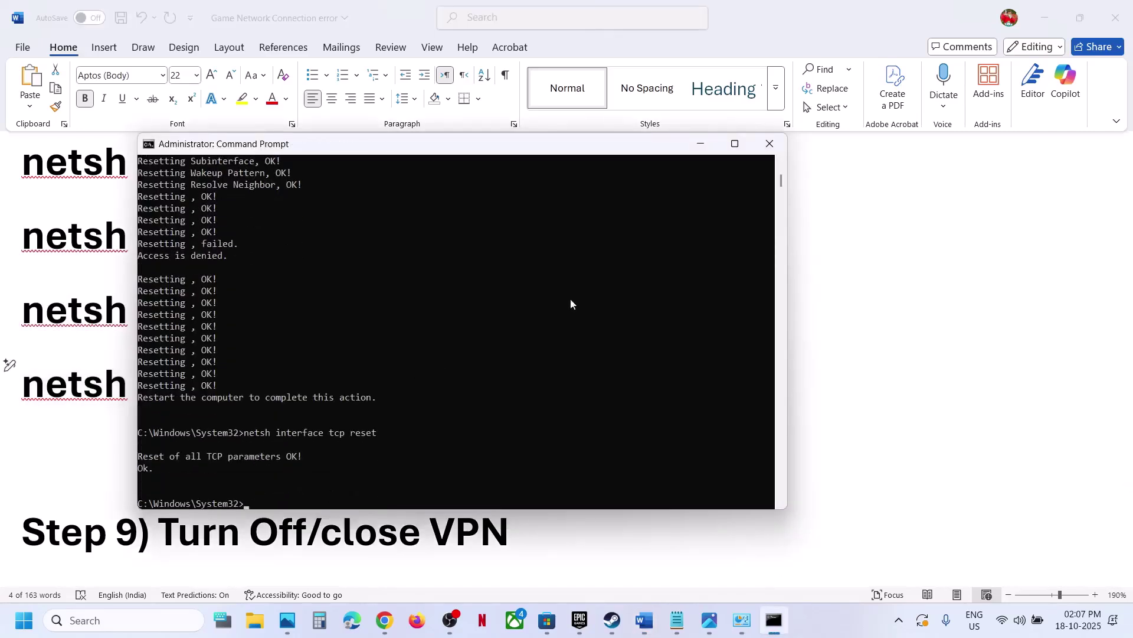
{"action": "left_click", "coordinate": [770, 144]}
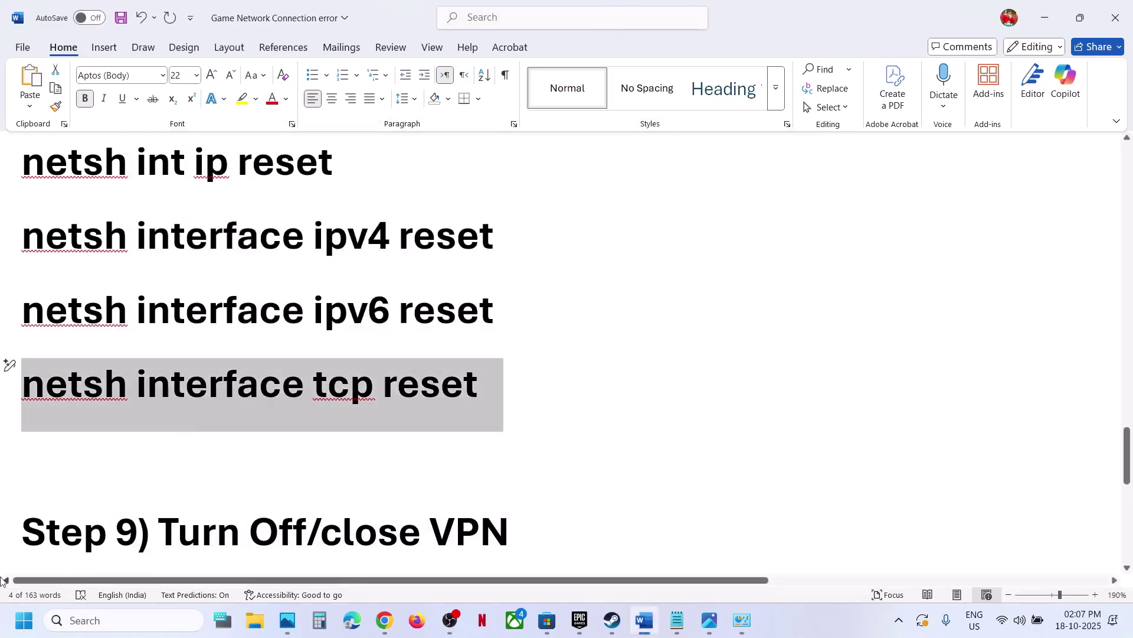
- Look at the computer's power options for a restart, and check Fellowship's page in the Steam library
{"action": "left_click", "coordinate": [18, 633]}
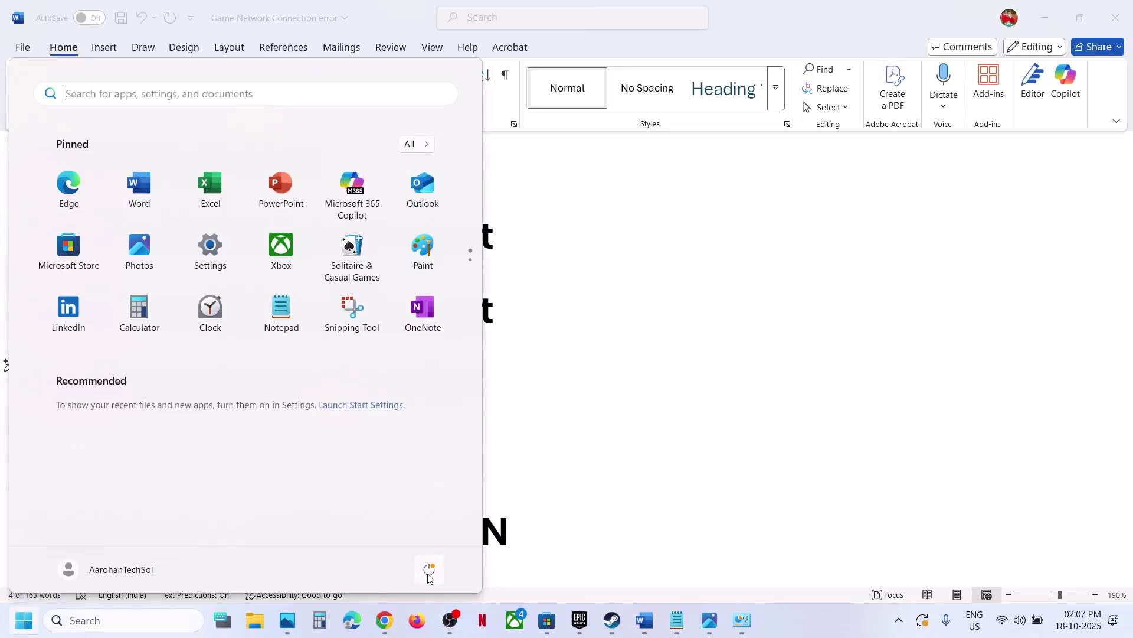
{"action": "left_click", "coordinate": [429, 572]}
{"action": "left_click", "coordinate": [612, 620]}
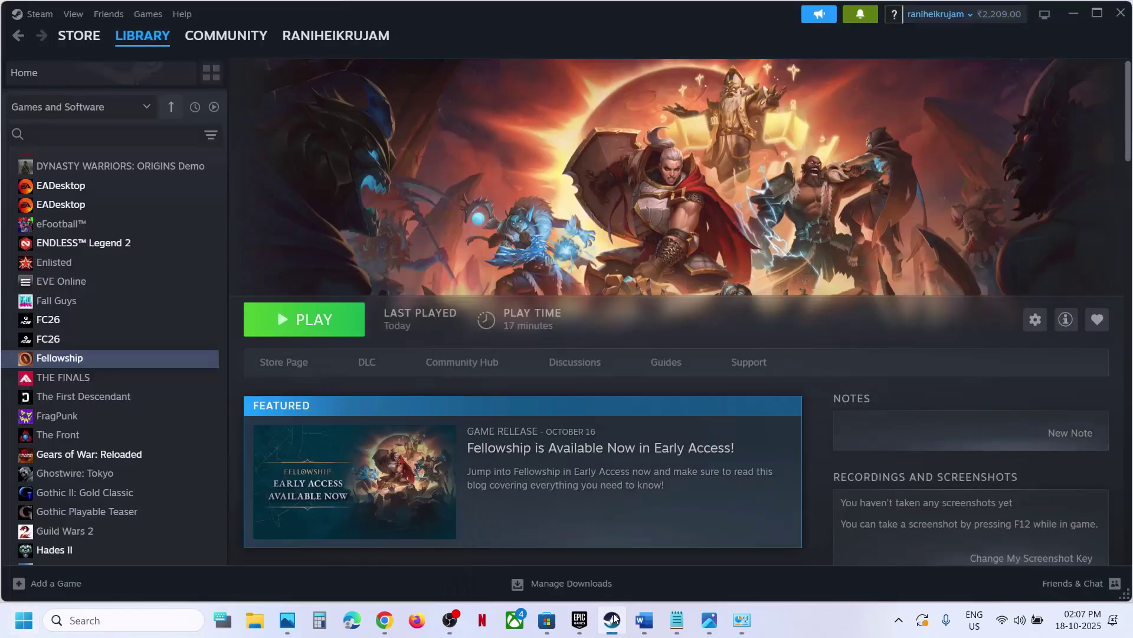
{"action": "left_click", "coordinate": [612, 620]}
- Review Steps 9 to 11 in the Word document, covering VPN, Ethernet connection, and date, time, time zone and region
{"action": "scroll", "coordinate": [336, 397], "scroll_direction": "down", "scroll_amount": 1}
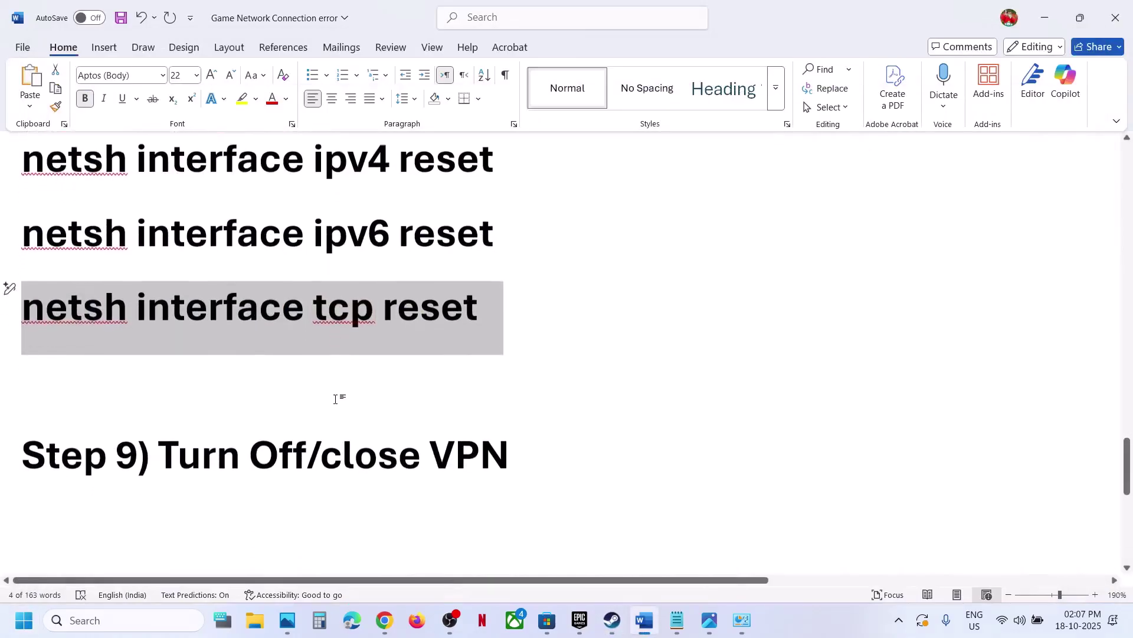
{"action": "left_click_drag", "start_coordinate": [171, 447], "coordinate": [298, 436]}
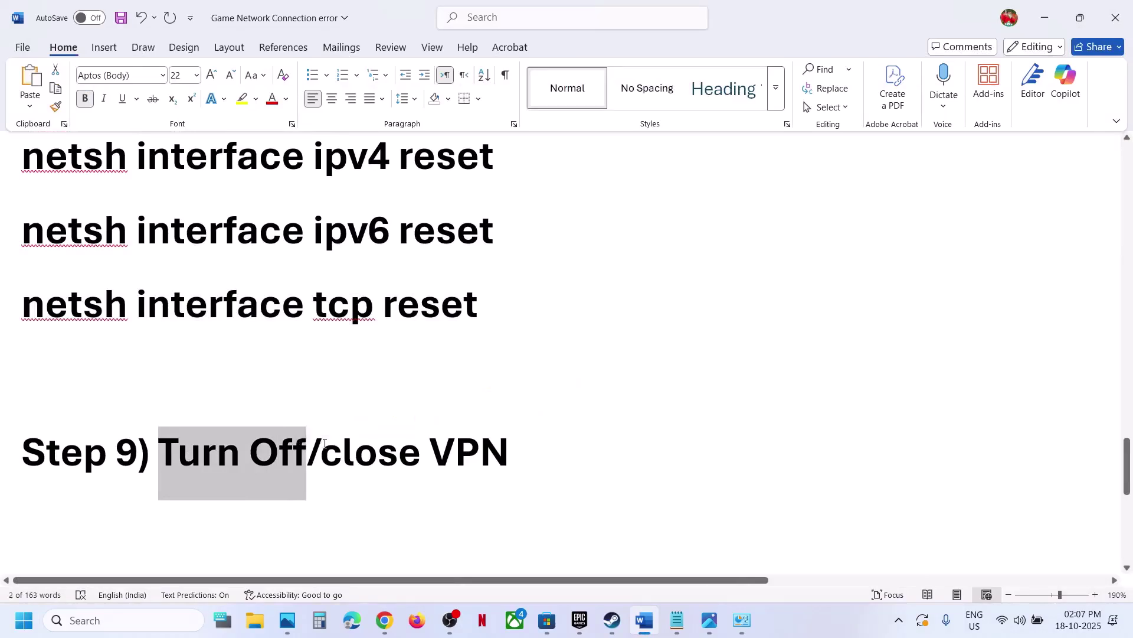
{"action": "left_click_drag", "start_coordinate": [324, 443], "coordinate": [515, 455]}
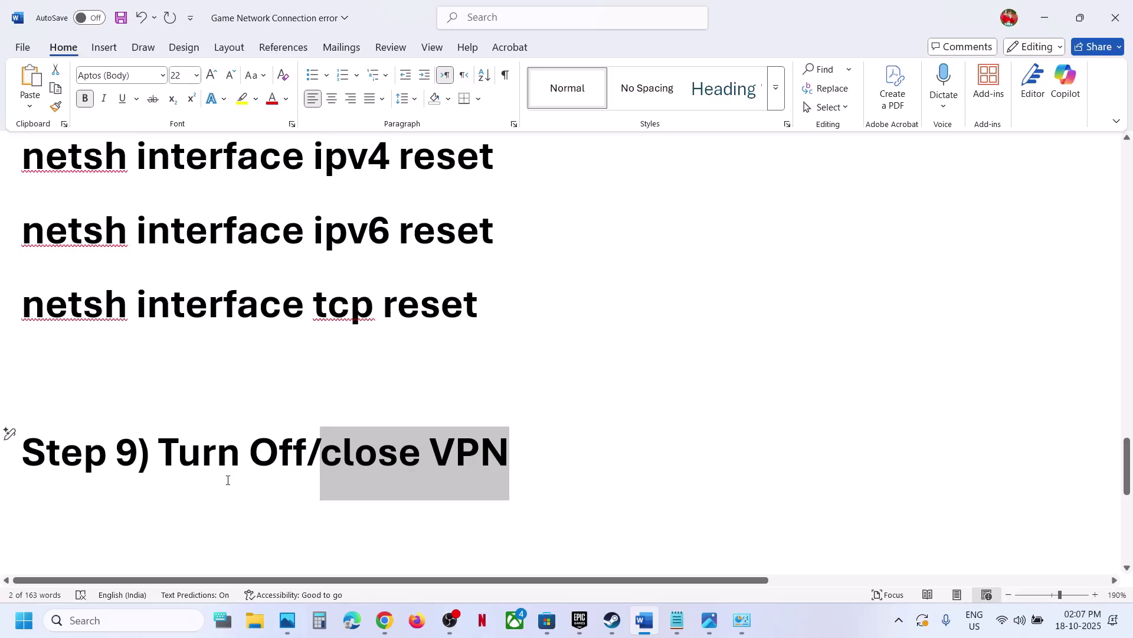
{"action": "left_click", "coordinate": [170, 454], "text": "shift"}
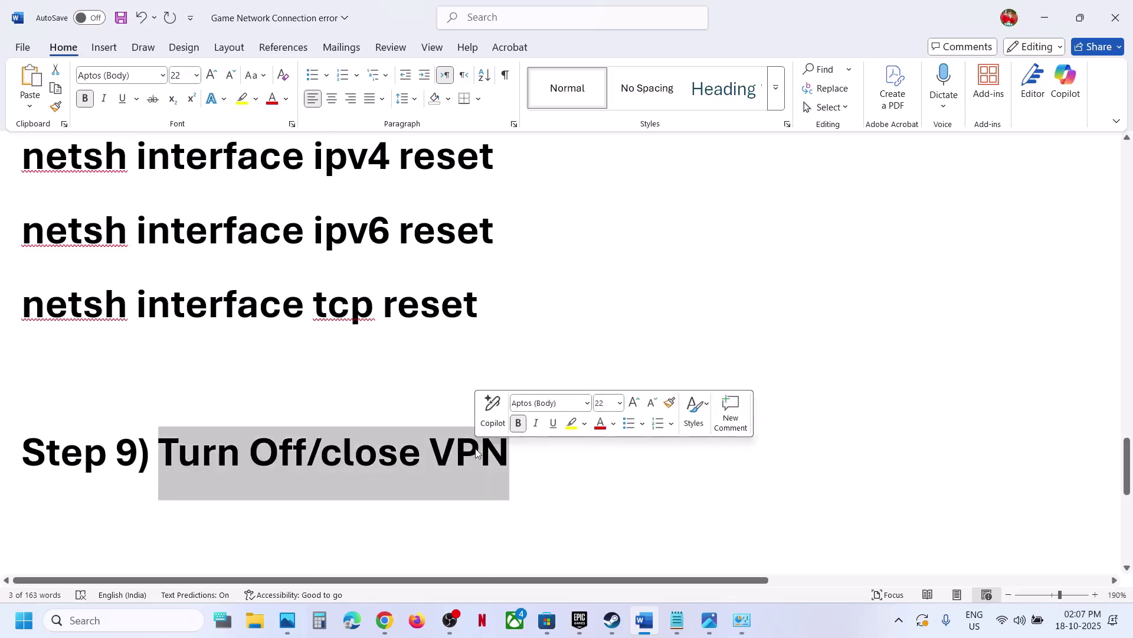
{"action": "scroll", "coordinate": [476, 449], "scroll_direction": "down", "scroll_amount": 3}
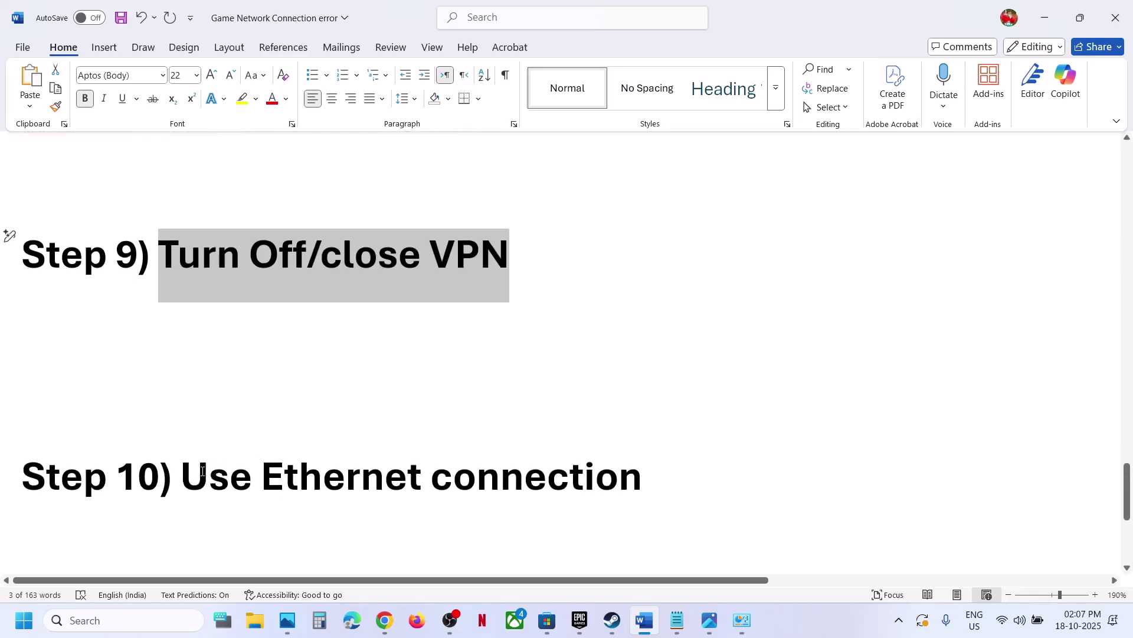
{"action": "left_click_drag", "start_coordinate": [202, 470], "coordinate": [639, 505]}
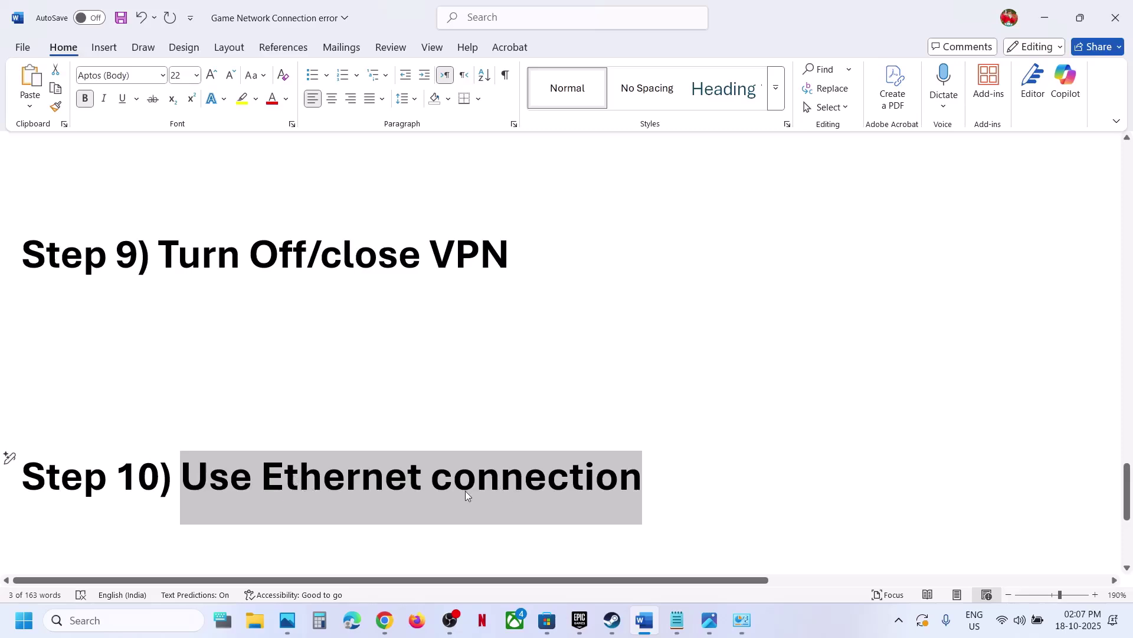
{"action": "scroll", "coordinate": [323, 462], "scroll_direction": "down", "scroll_amount": 4}
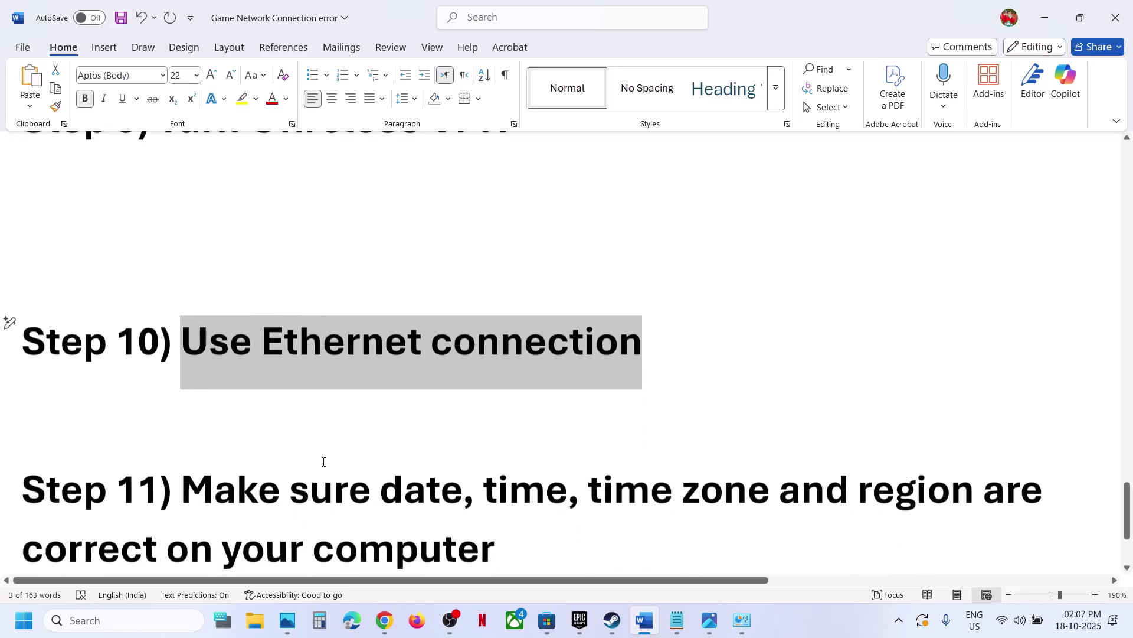
{"action": "left_click_drag", "start_coordinate": [183, 401], "coordinate": [539, 468]}
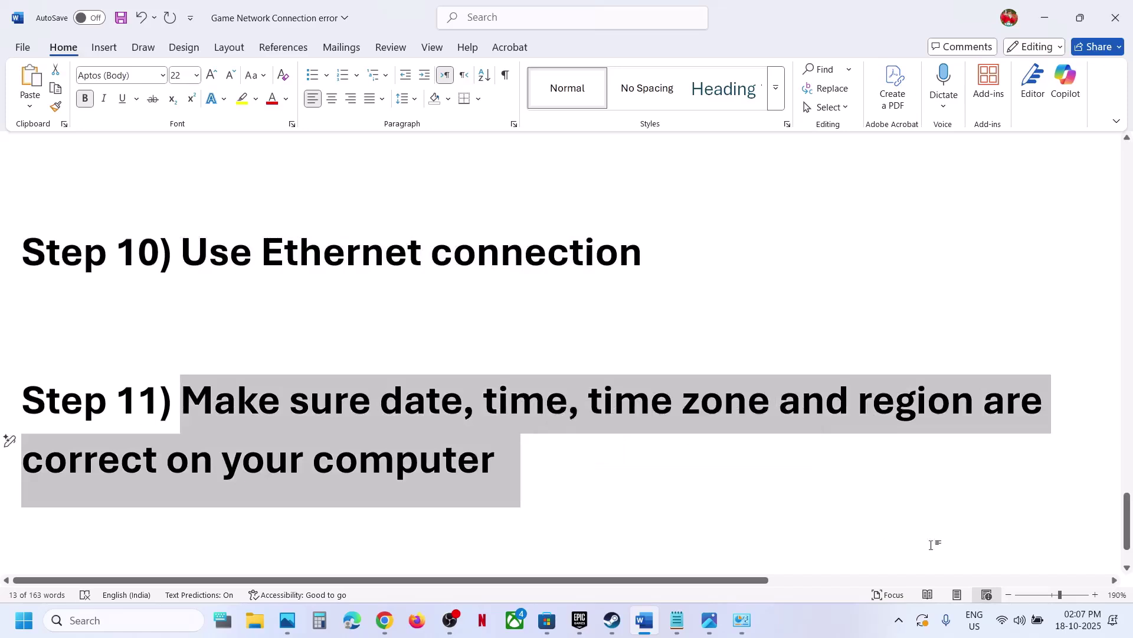
- In Windows Date & time settings, switch automatic time zone and automatic time off and on again, and sync the clock
{"action": "right_click", "coordinate": [1085, 621]}
{"action": "left_click", "coordinate": [1069, 558]}
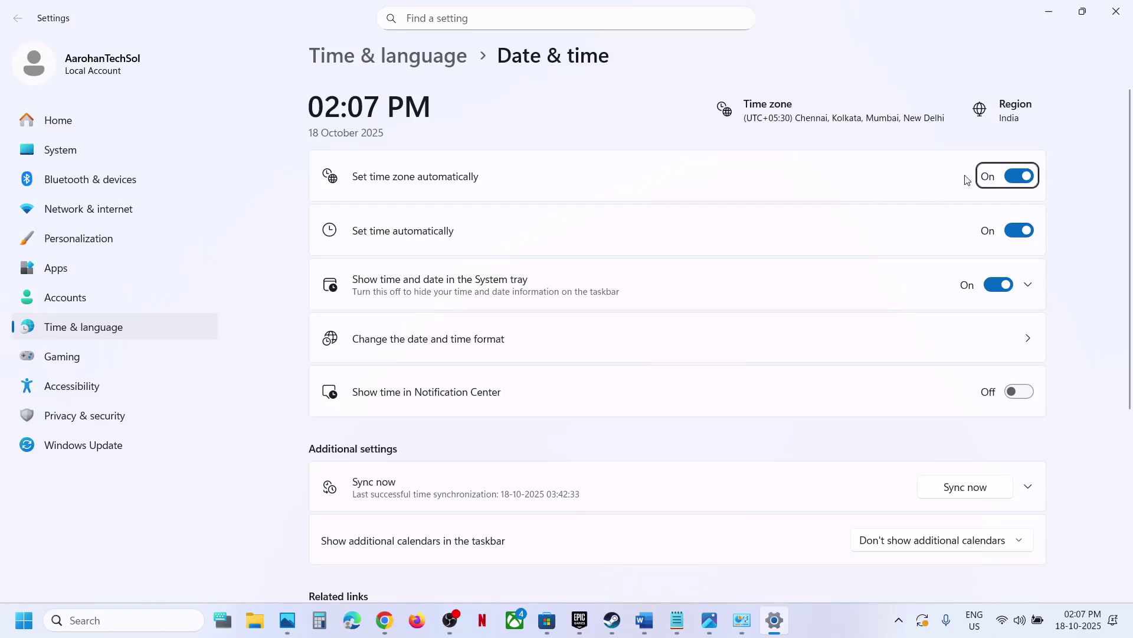
{"action": "left_click", "coordinate": [1007, 176]}
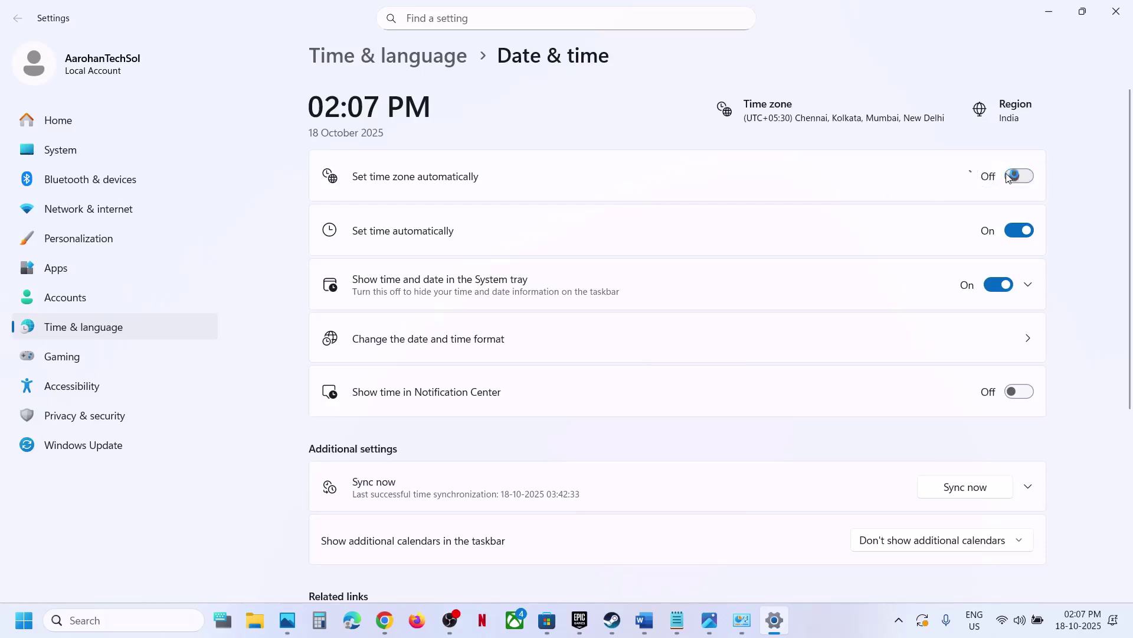
{"action": "left_click", "coordinate": [1019, 176]}
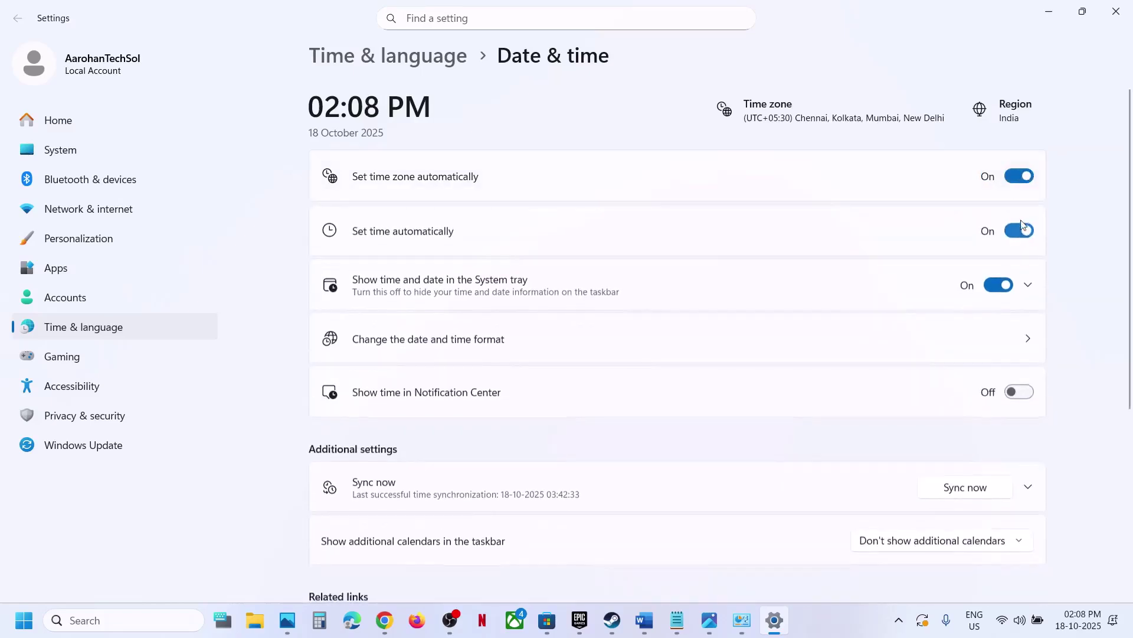
{"action": "left_click", "coordinate": [1013, 230]}
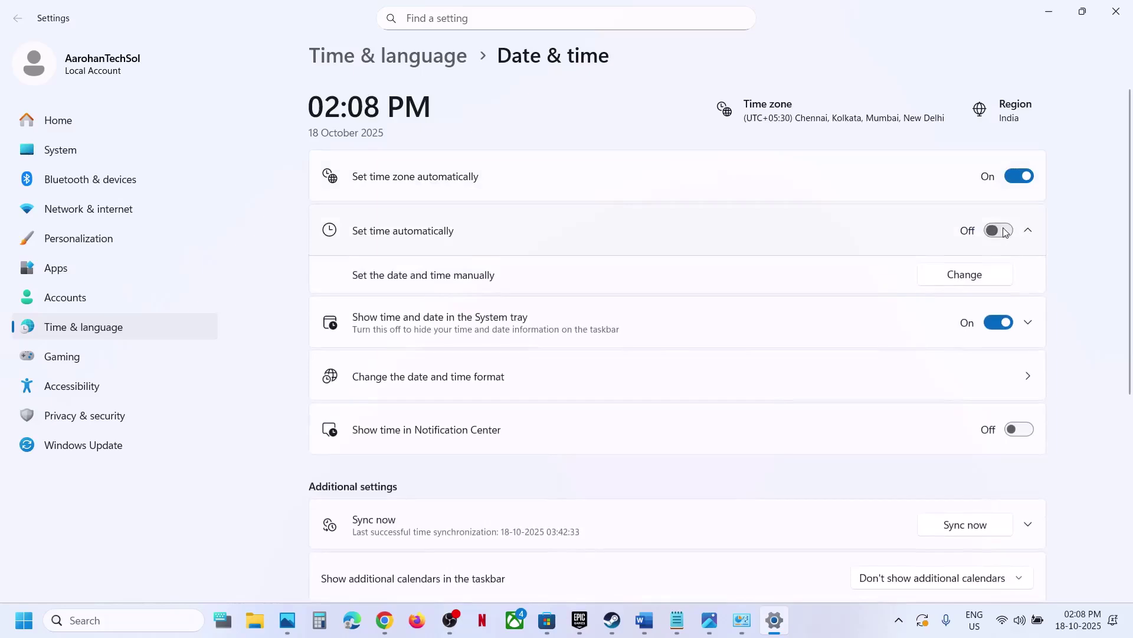
{"action": "left_click", "coordinate": [1006, 231]}
{"action": "scroll", "coordinate": [972, 305], "scroll_direction": "down", "scroll_amount": 1}
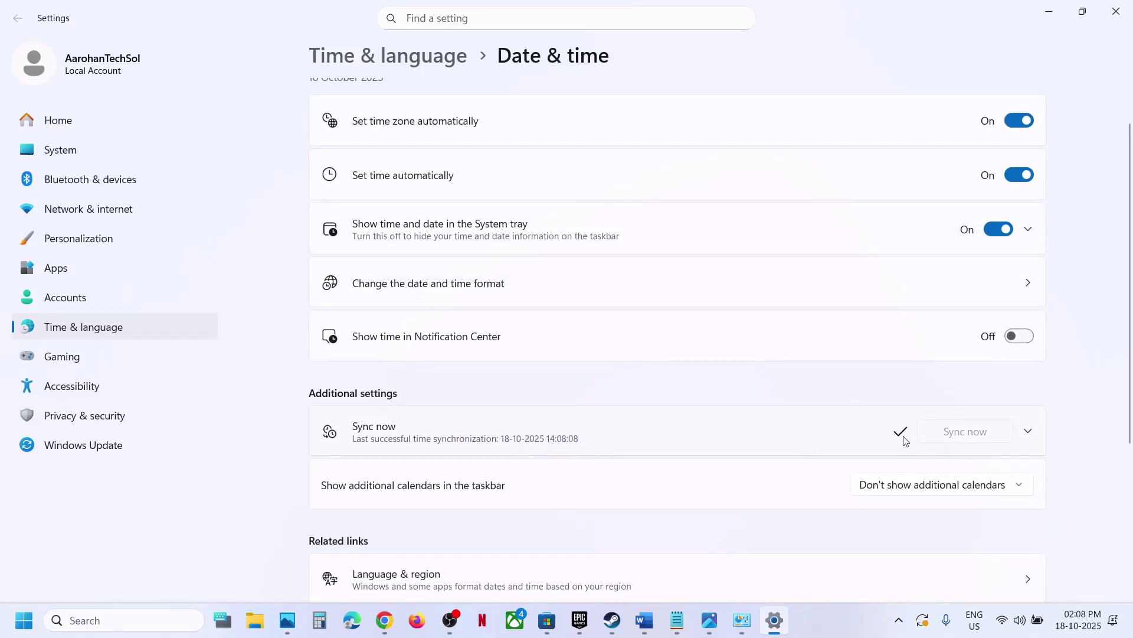
- Set the country or region to India in the Language & region settings and close Settings
{"action": "left_click", "coordinate": [139, 334]}
{"action": "left_click", "coordinate": [460, 238]}
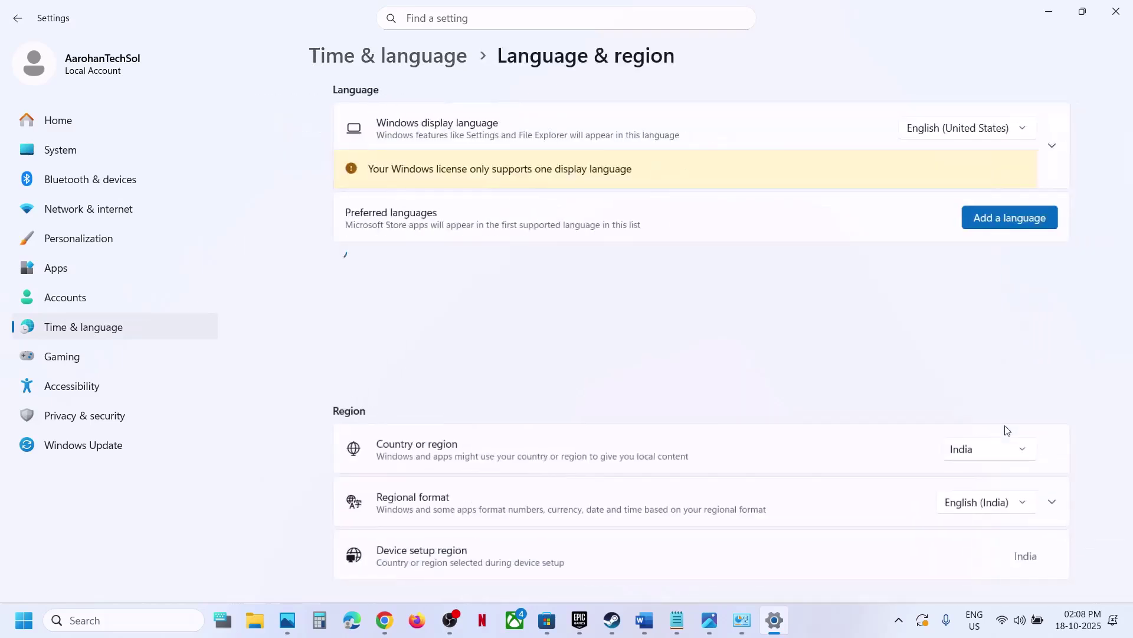
{"action": "left_click", "coordinate": [938, 470]}
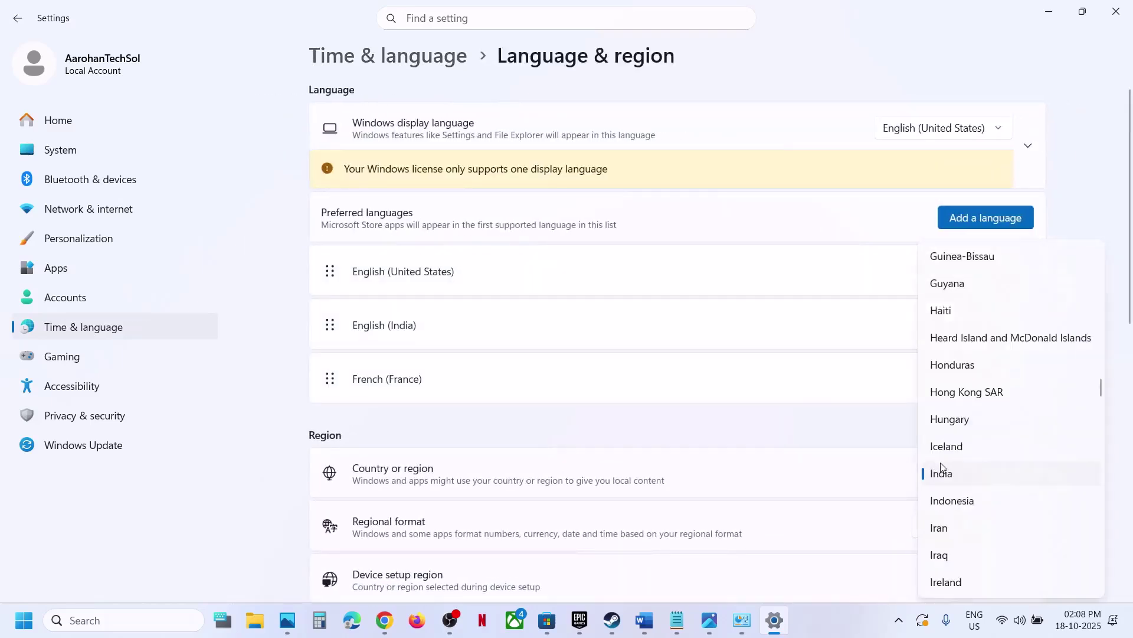
{"action": "left_click", "coordinate": [968, 476]}
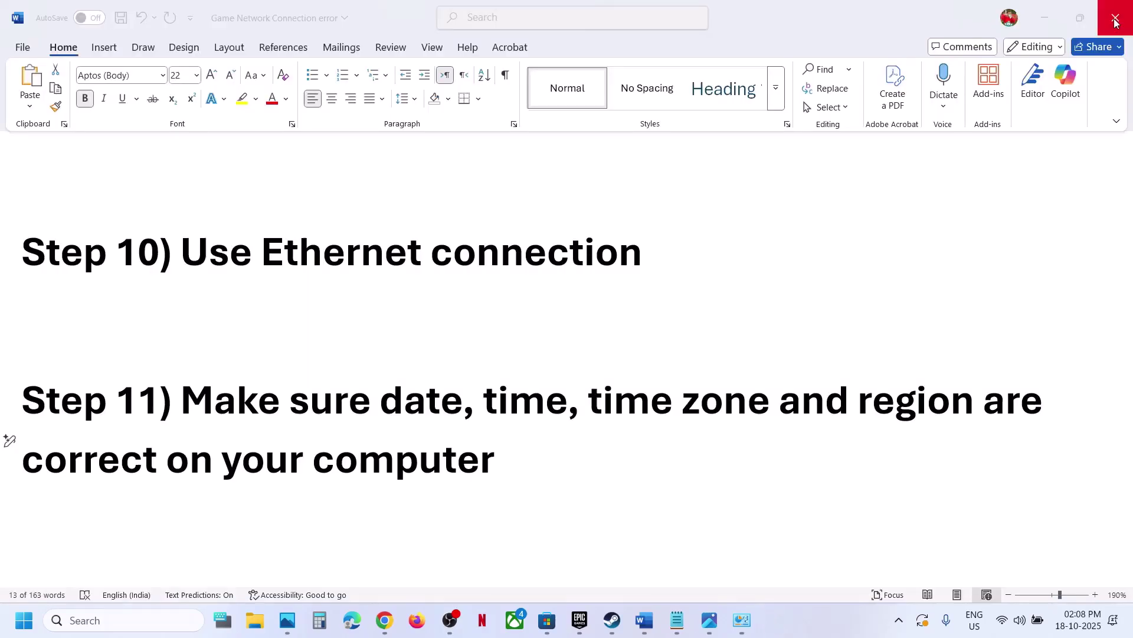
{"action": "left_click", "coordinate": [1116, 11]}
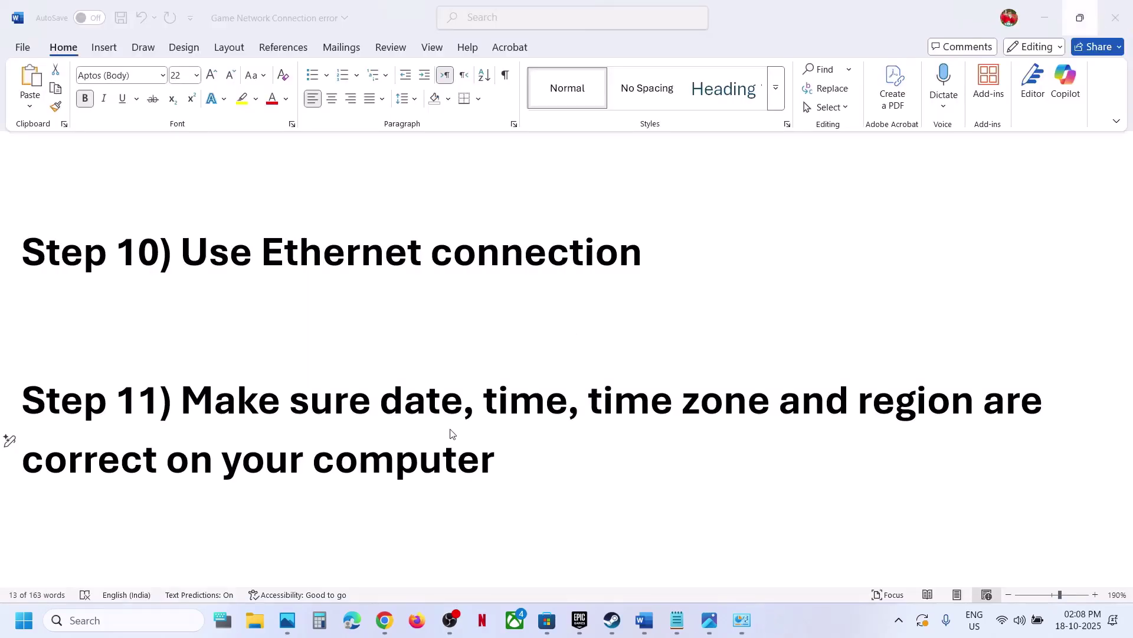
- Read Step 12 in the Word document and view the Windows Update page in Settings
{"action": "scroll", "coordinate": [452, 434], "scroll_direction": "down", "scroll_amount": 2}
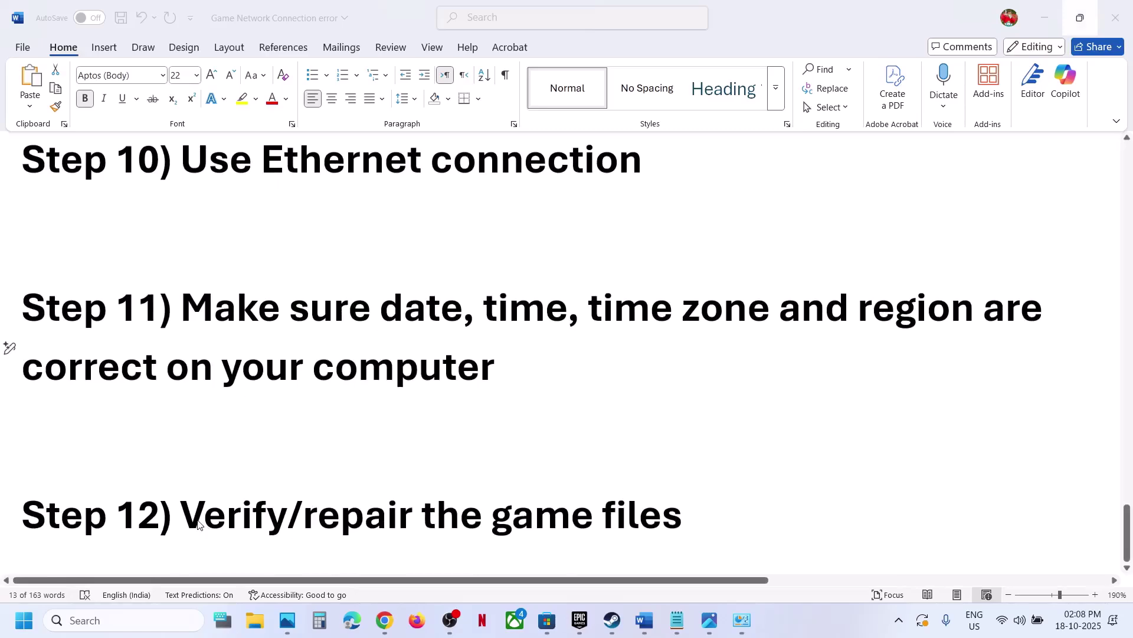
{"action": "key", "text": "super+i"}
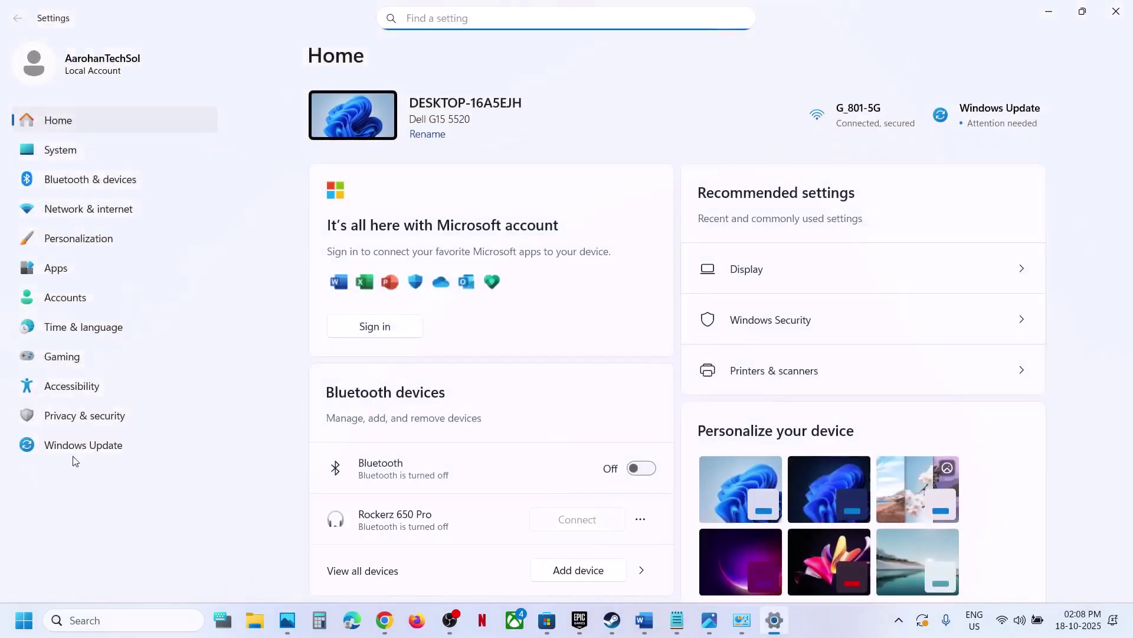
{"action": "left_click", "coordinate": [70, 451]}
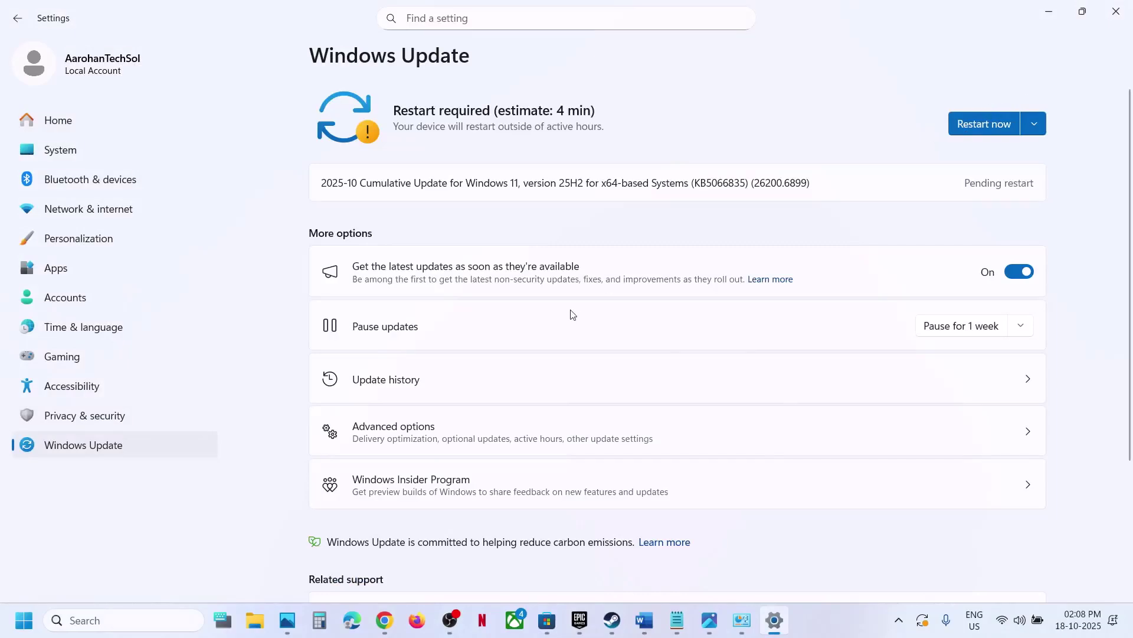
- View the game file verification option in Fellowship's installed files properties in Steam, and close the properties
{"action": "left_click", "coordinate": [611, 620]}
{"action": "right_click", "coordinate": [76, 358]}
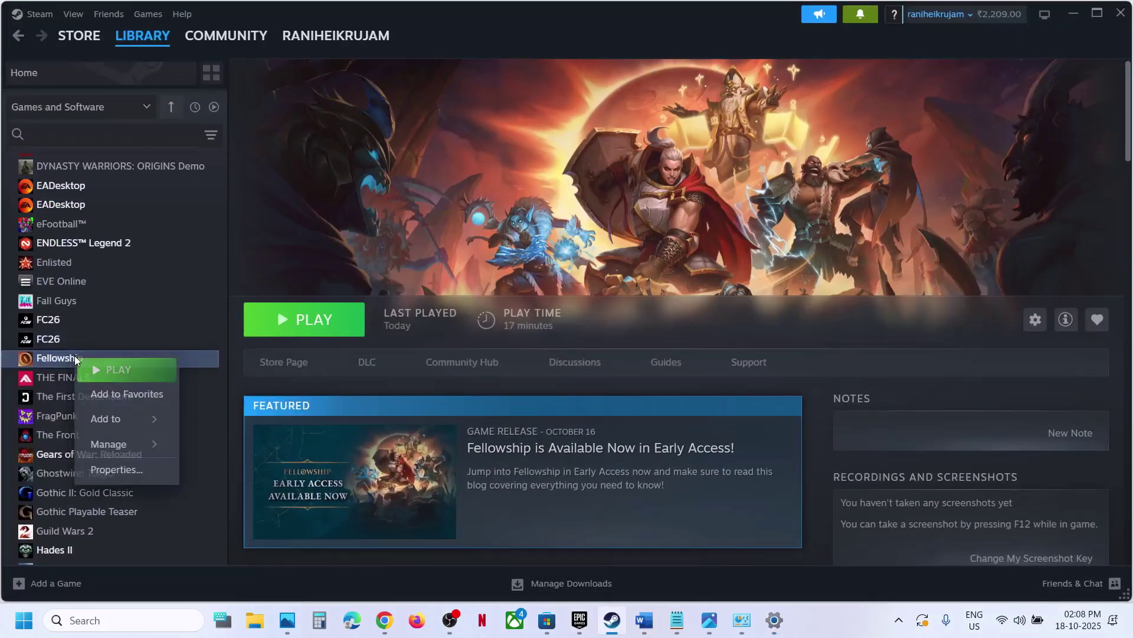
{"action": "left_click", "coordinate": [126, 468]}
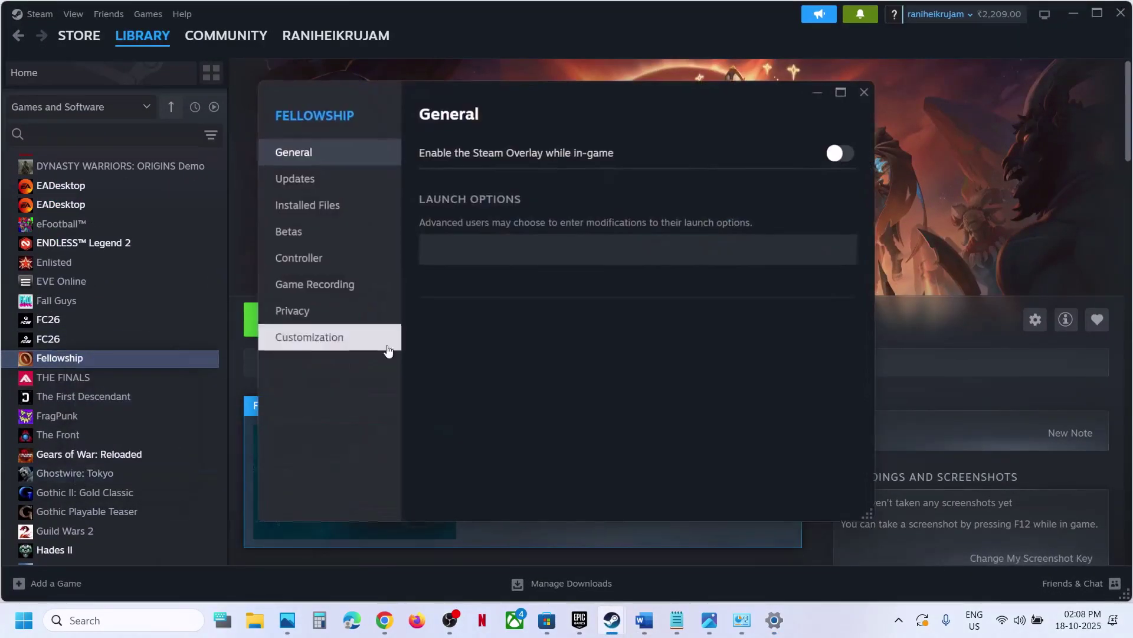
{"action": "left_click", "coordinate": [308, 212]}
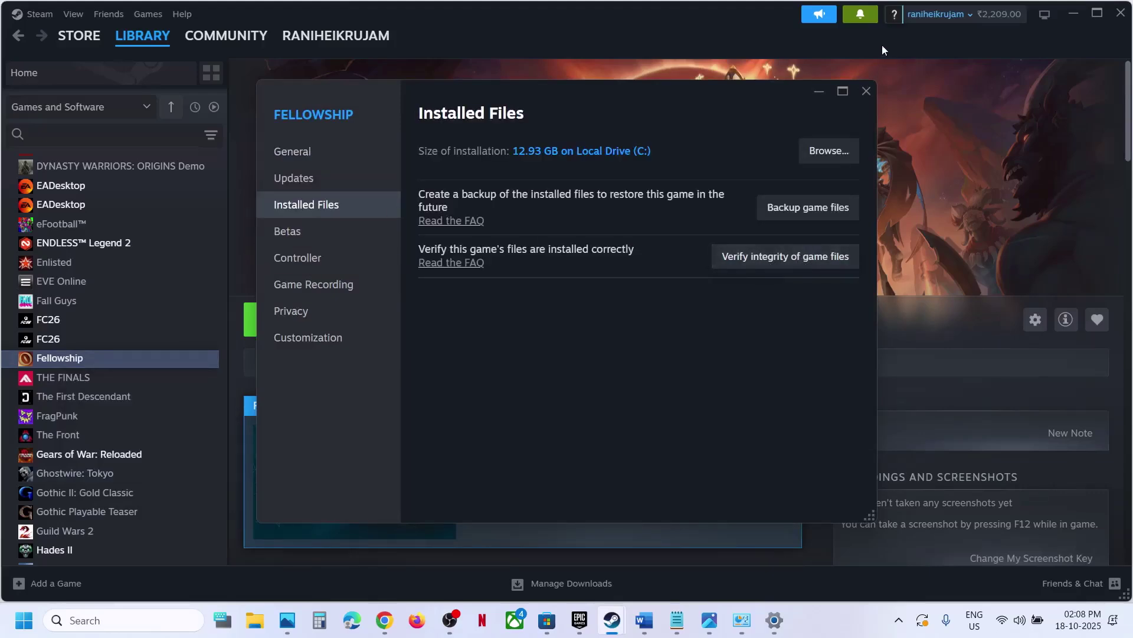
{"action": "left_click", "coordinate": [867, 92]}
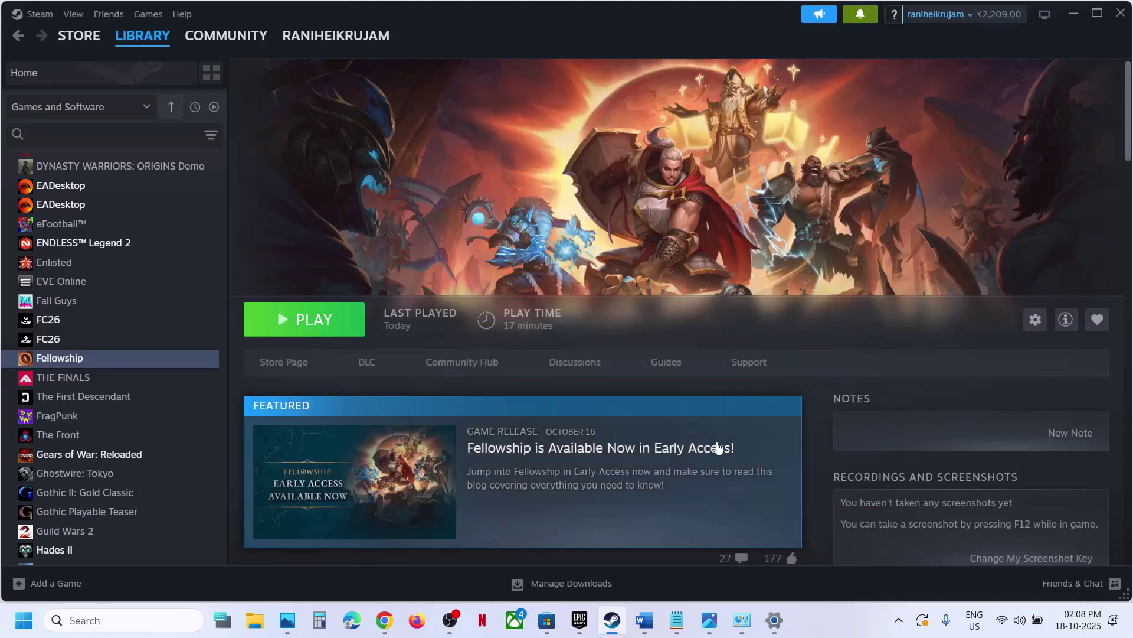
{"action": "left_click", "coordinate": [709, 621]}
{"action": "left_click", "coordinate": [709, 626]}
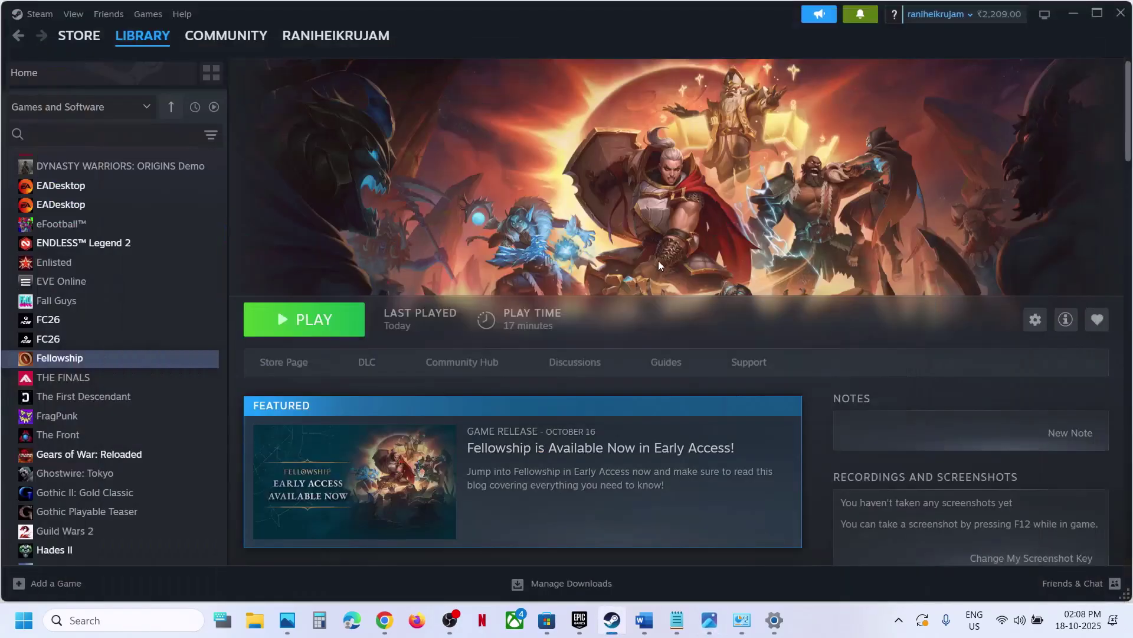